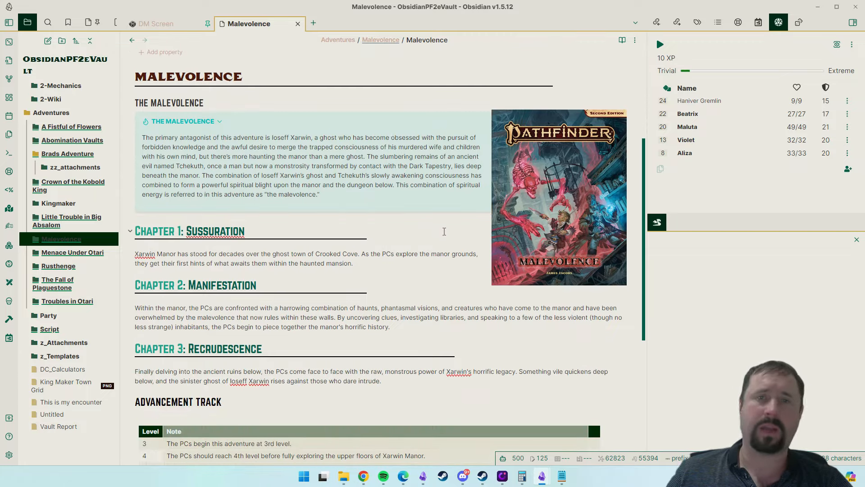
- Look over the Malevolence note's banner, properties, callout, cover image and chapter headings
scroll(444, 231, "up", 5)
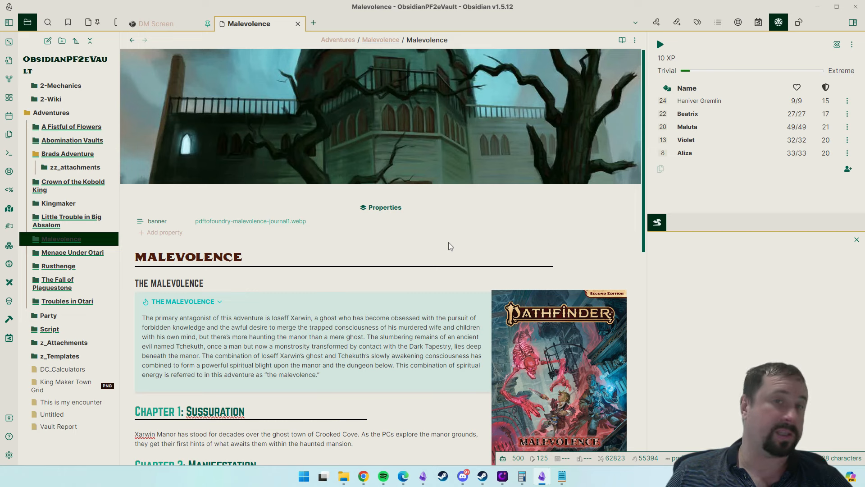
scroll(452, 243, "down", 4)
scroll(451, 241, "up", 4)
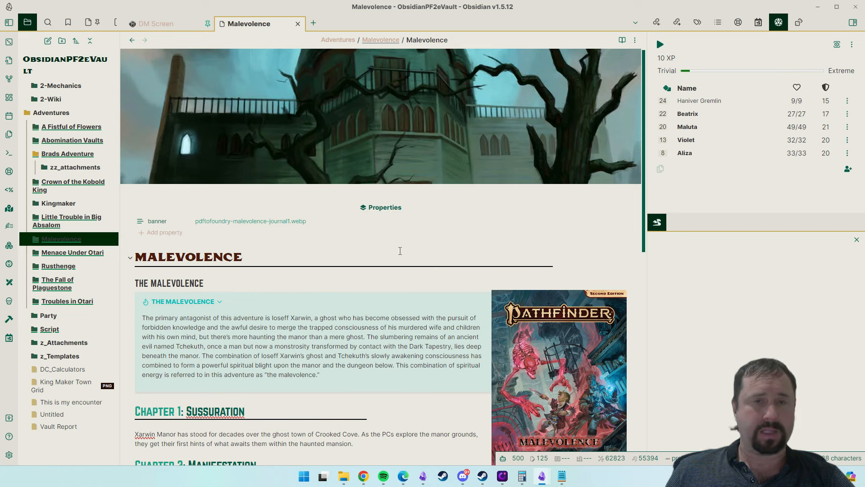
scroll(401, 250, "down", 1)
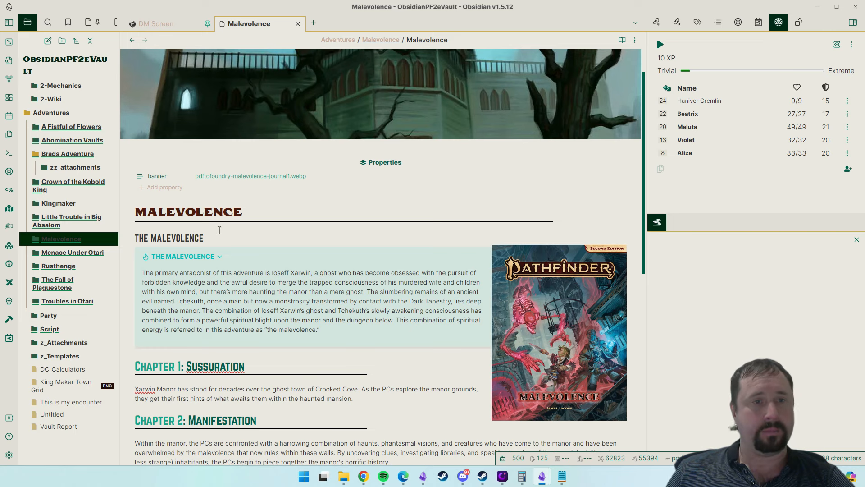
left_click(314, 239)
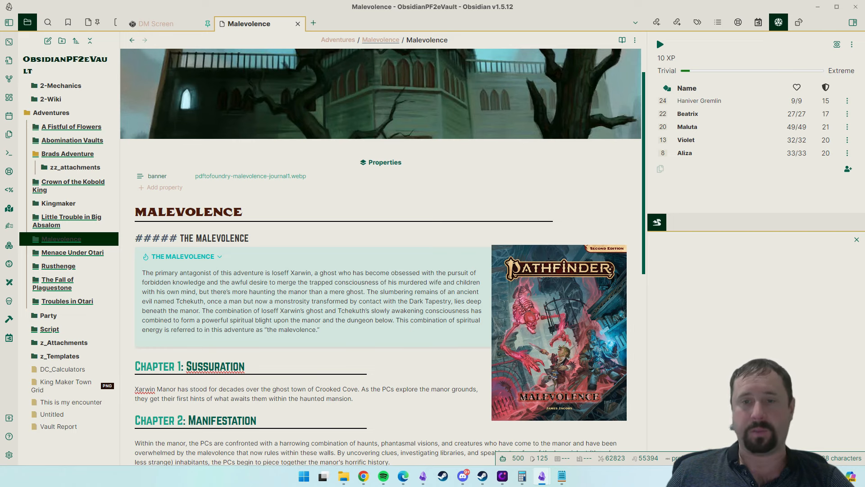
scroll(446, 190, "down", 1)
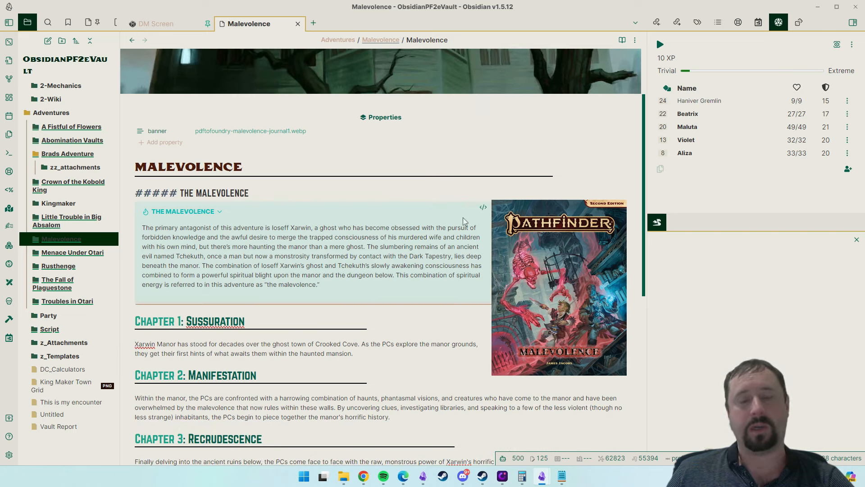
scroll(331, 230, "down", 1)
scroll(481, 207, "up", 3)
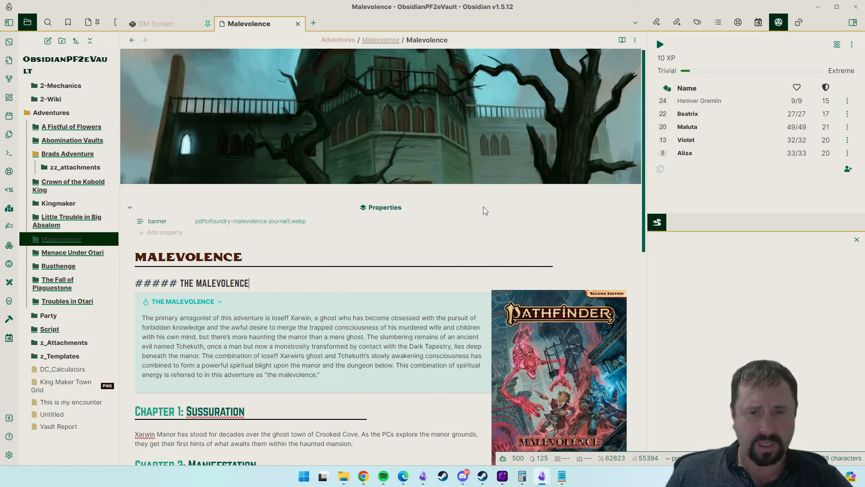
scroll(485, 210, "down", 2)
- Reveal the source of THE MALEVOLENCE callout, leave it unedited, and switch the note to reading view
left_click(329, 221)
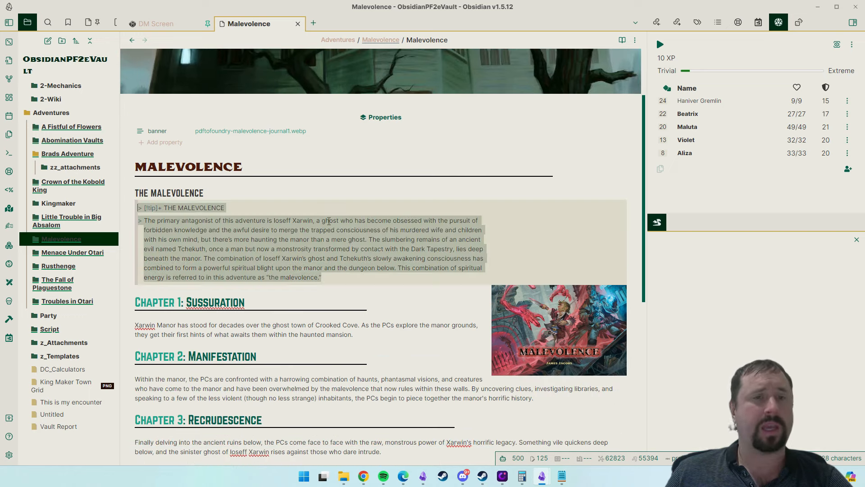
left_click(390, 312)
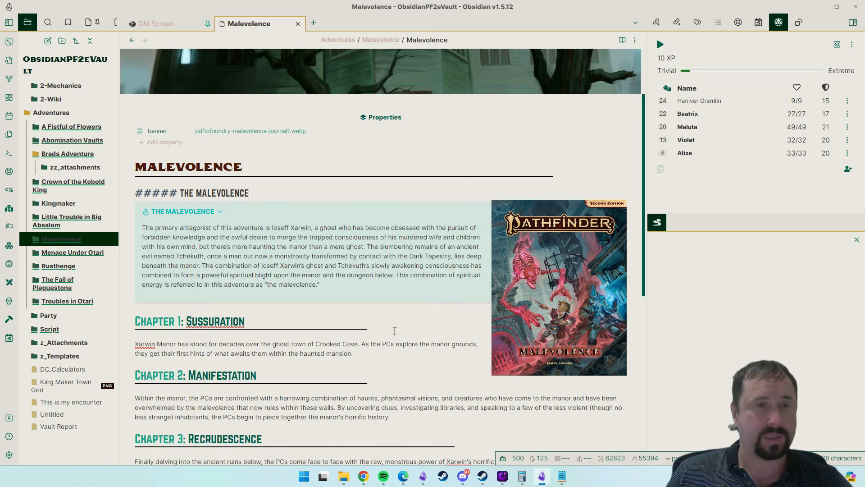
left_click(622, 40)
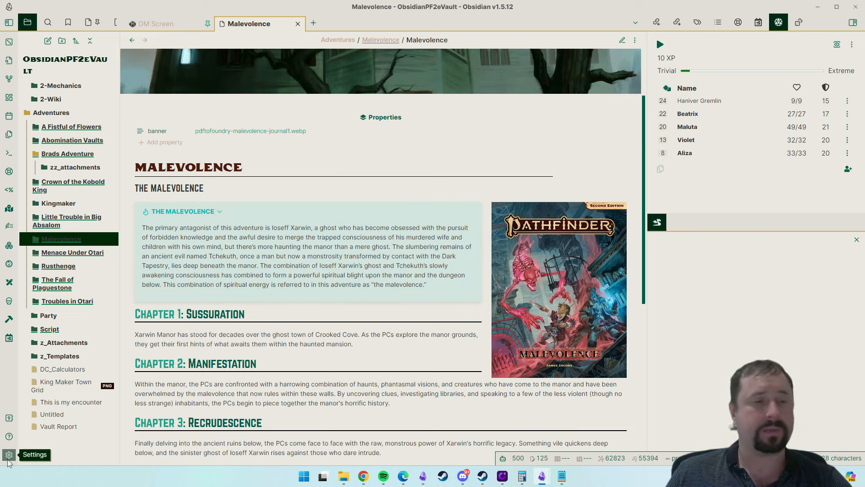
- Switch the appearance theme to Default and review how the Malevolence note's image, callout and headings render
left_click(9, 456)
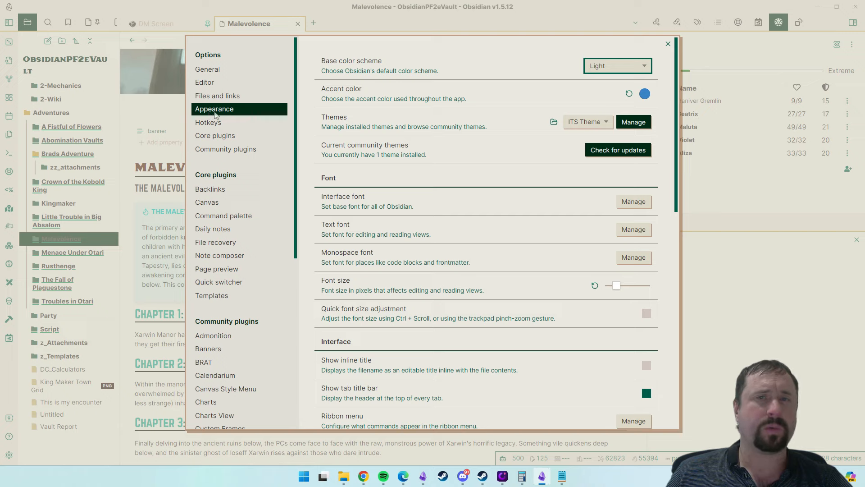
left_click(585, 122)
left_click(579, 134)
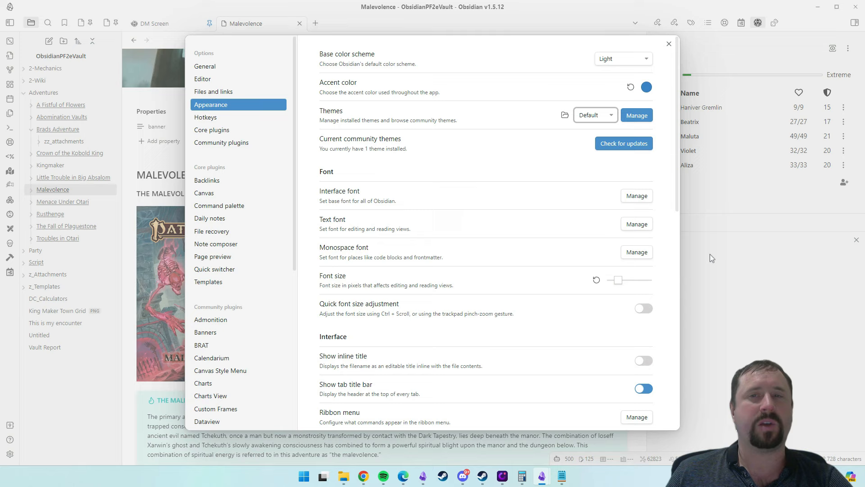
left_click(743, 295)
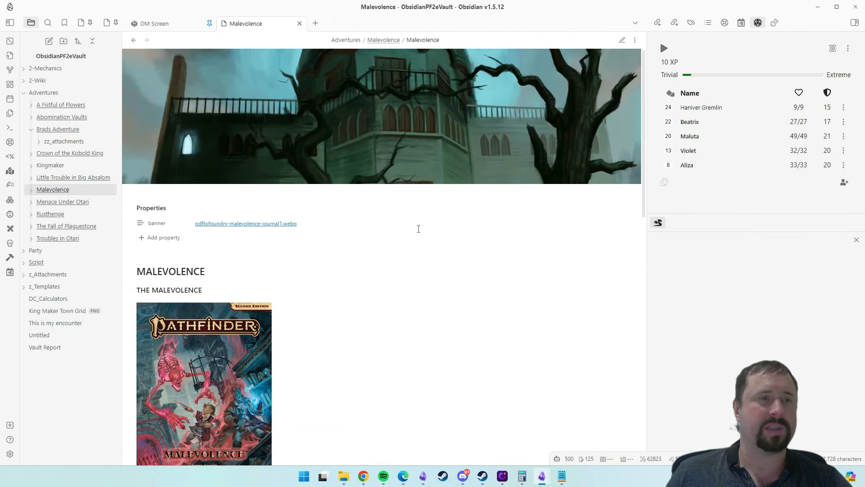
scroll(509, 266, "down", 5)
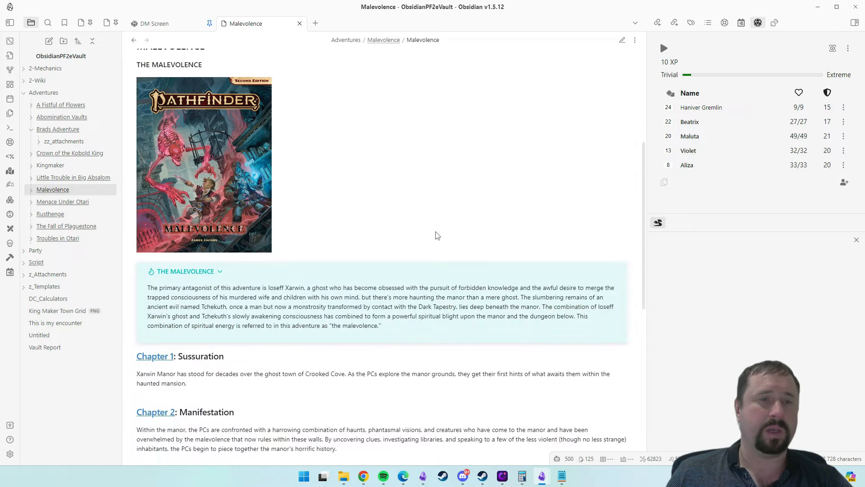
scroll(436, 236, "up", 2)
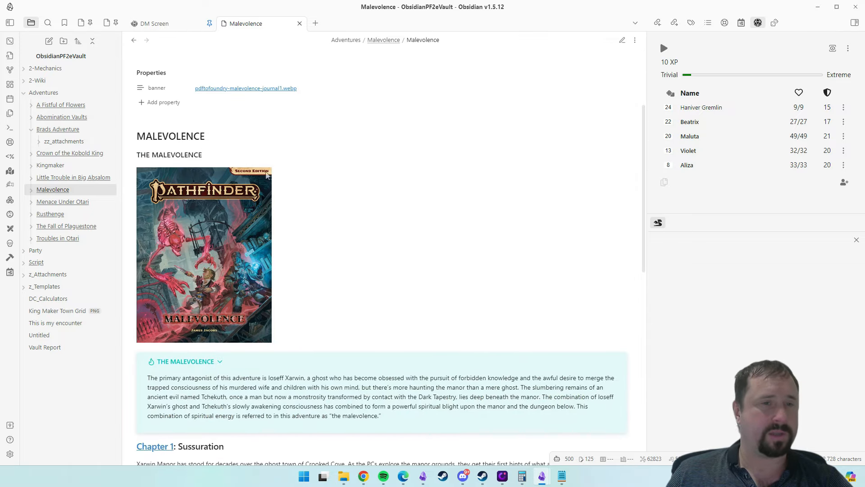
scroll(368, 176, "down", 5)
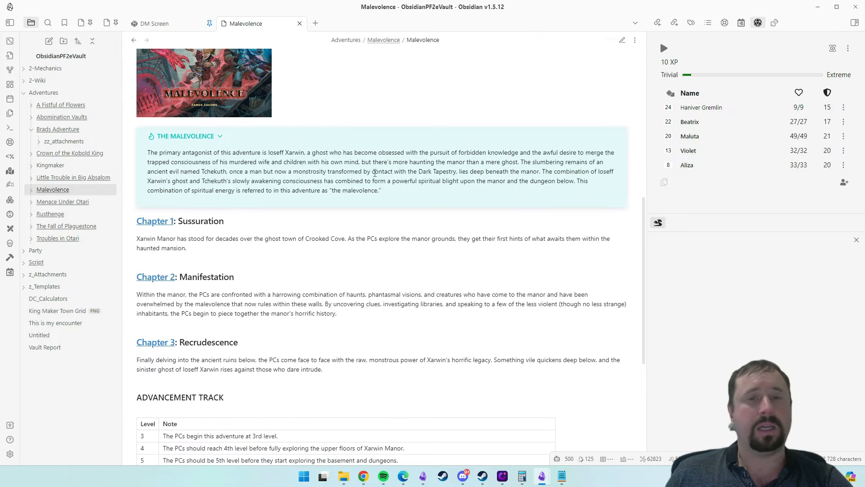
scroll(386, 178, "up", 6)
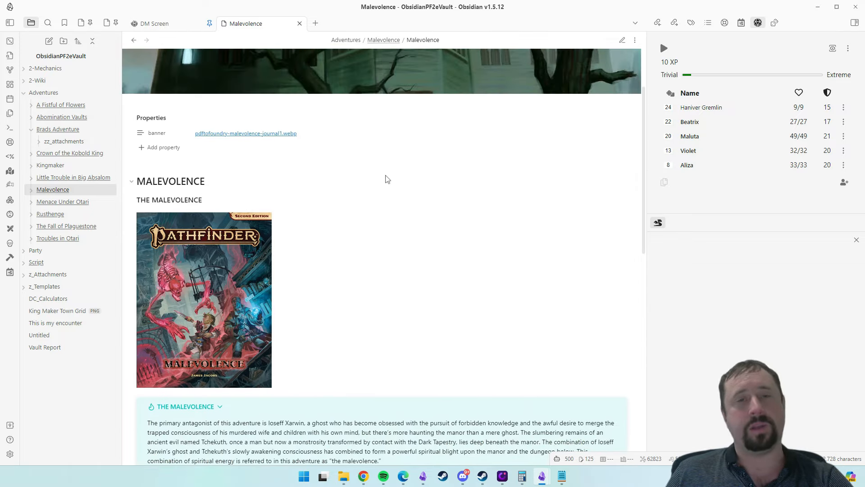
- Try the Dark base color scheme in the appearance settings and return it to Light
left_click(10, 455)
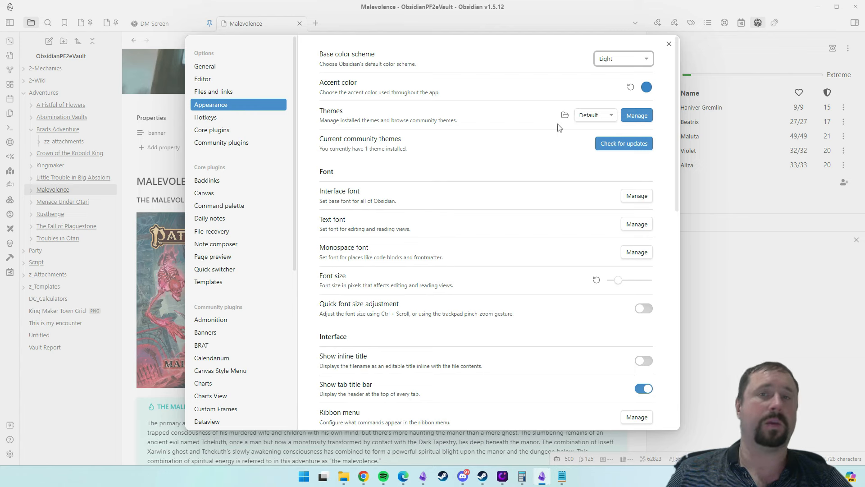
left_click(618, 58)
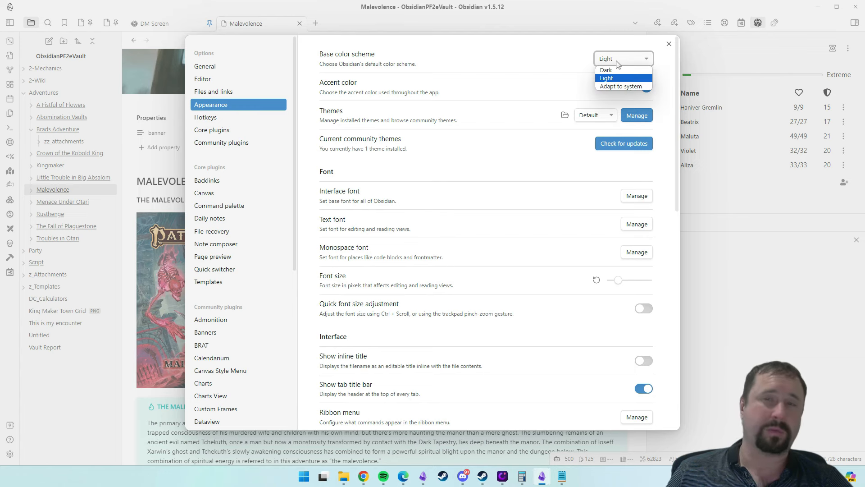
left_click(617, 75)
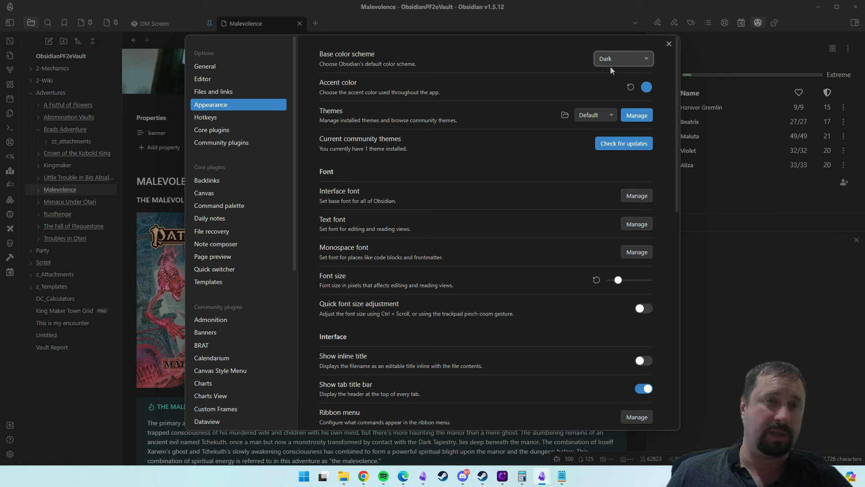
left_click(615, 59)
left_click(614, 72)
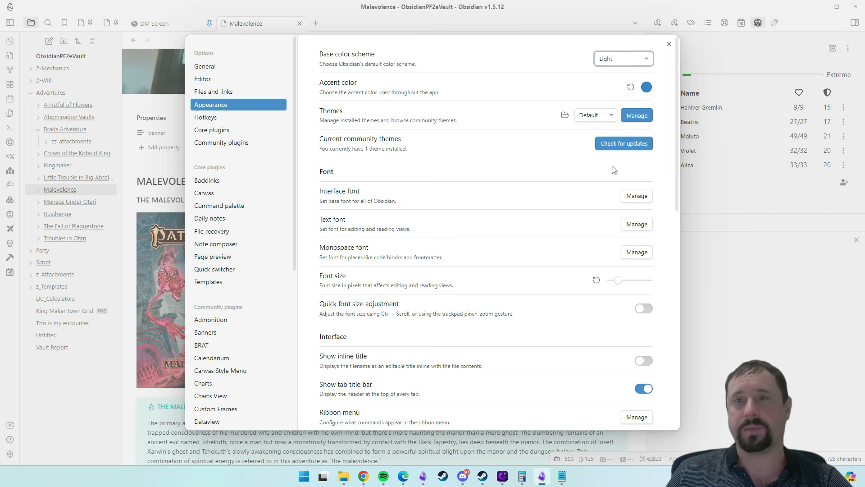
- Browse the community theme catalogue, filtered to light themes, and return to its start
left_click(637, 116)
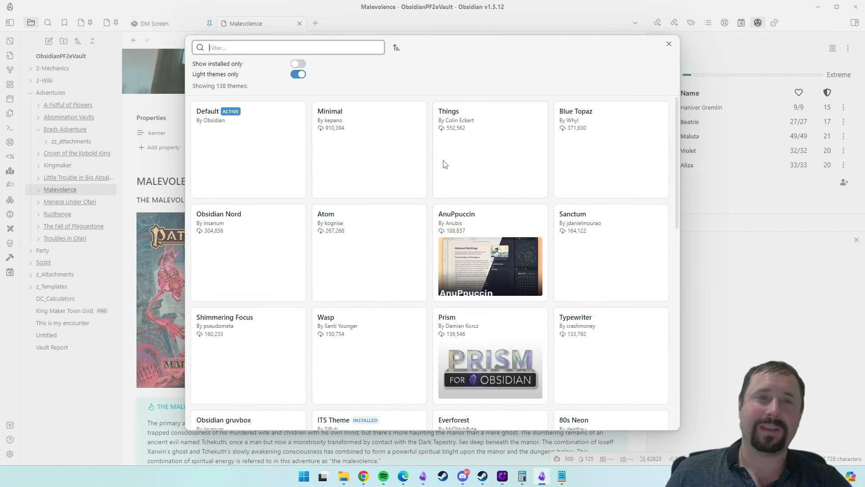
scroll(554, 122, "down", 2)
scroll(554, 122, "down", 14)
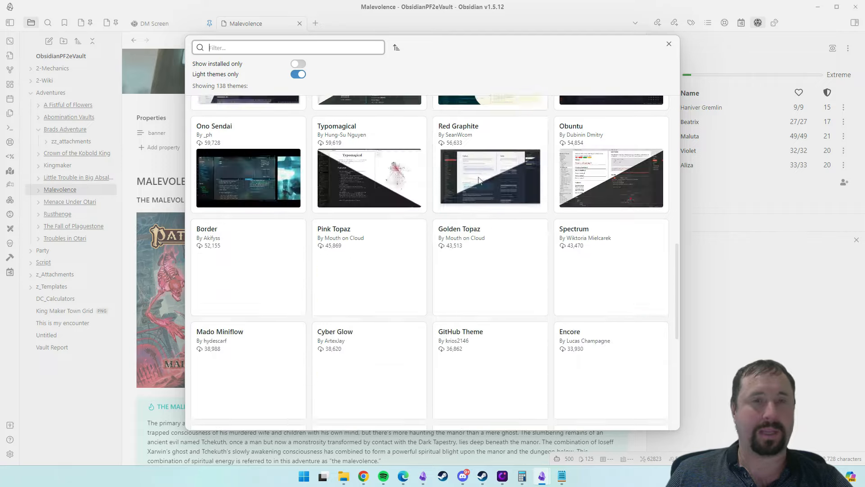
scroll(479, 193, "down", 8)
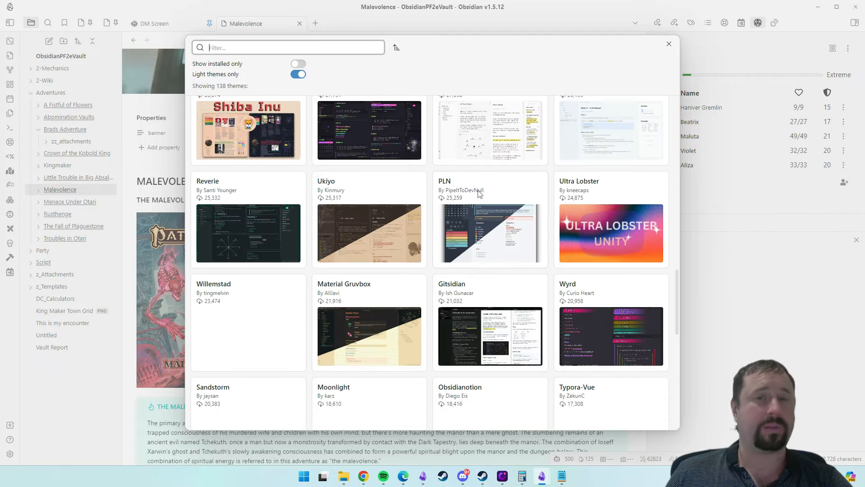
scroll(474, 248, "down", 8)
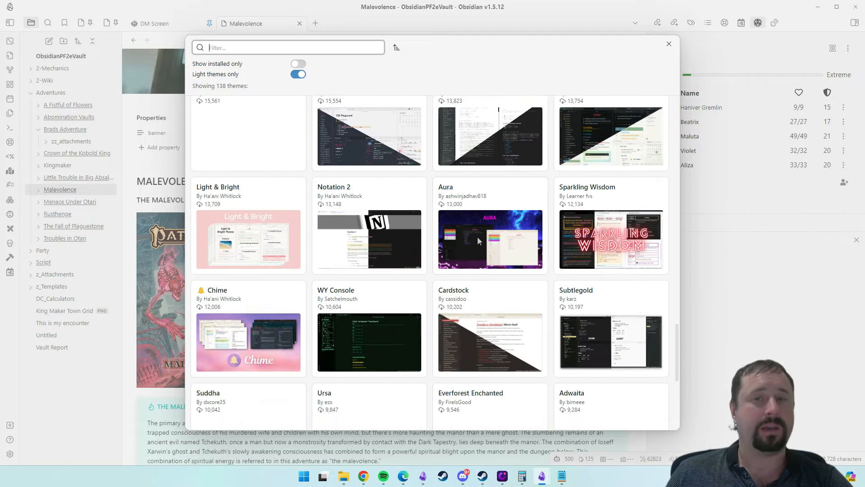
scroll(476, 231, "down", 4)
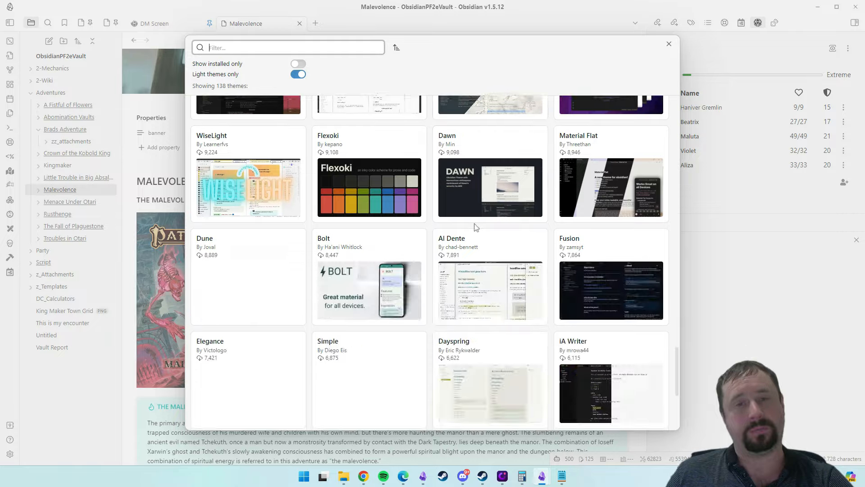
scroll(482, 223, "up", 20)
scroll(485, 218, "up", 10)
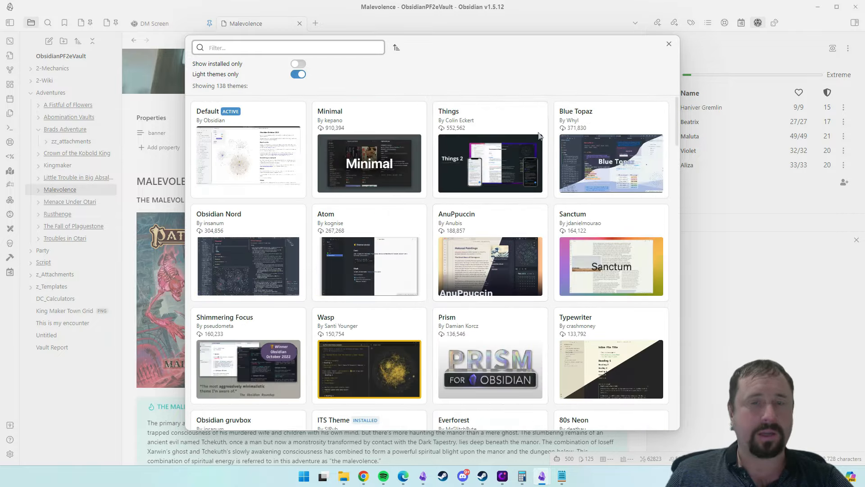
- Search the community themes for "its" and activate ITS Theme, reading through its included snippets and features
left_click(254, 45)
type("its")
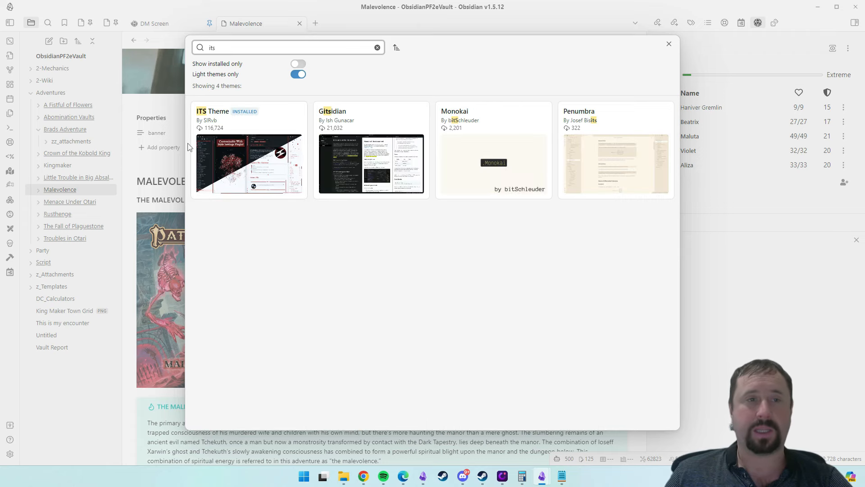
left_click(247, 174)
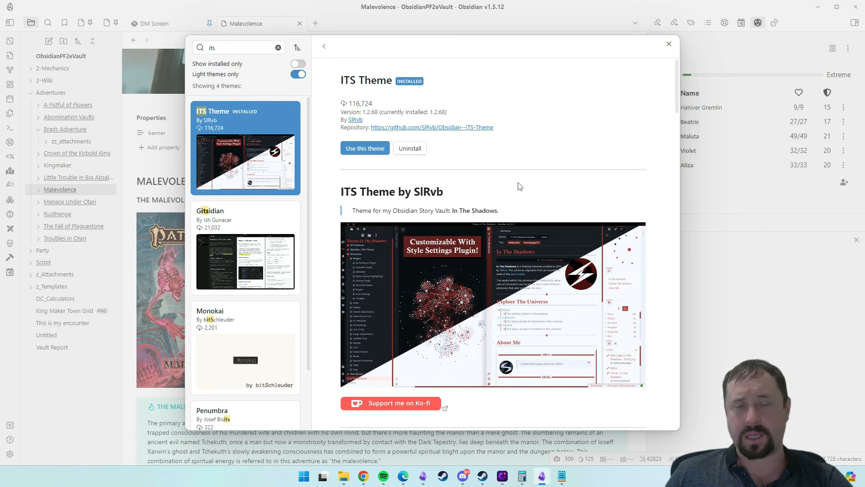
scroll(522, 185, "down", 2)
scroll(535, 169, "up", 2)
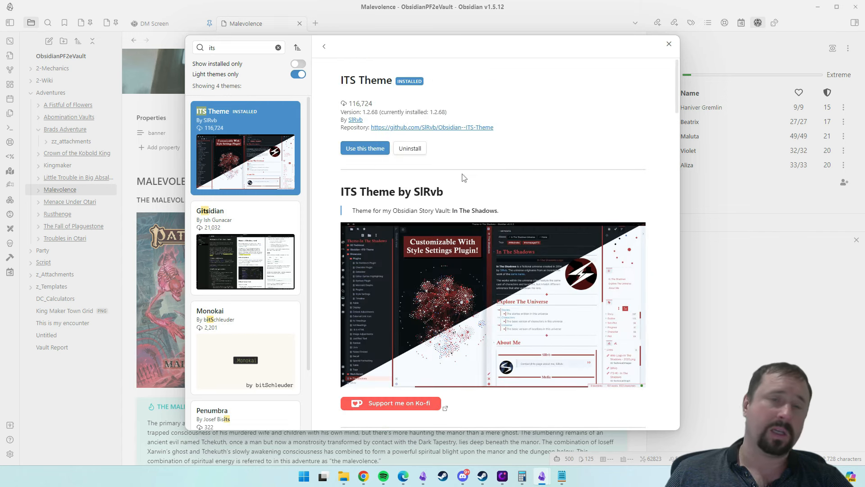
left_click(363, 149)
scroll(563, 176, "down", 5)
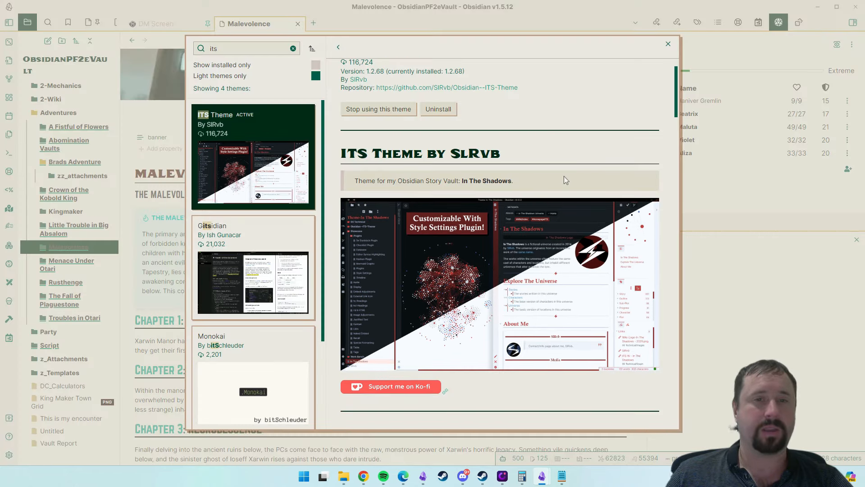
scroll(540, 179, "down", 7)
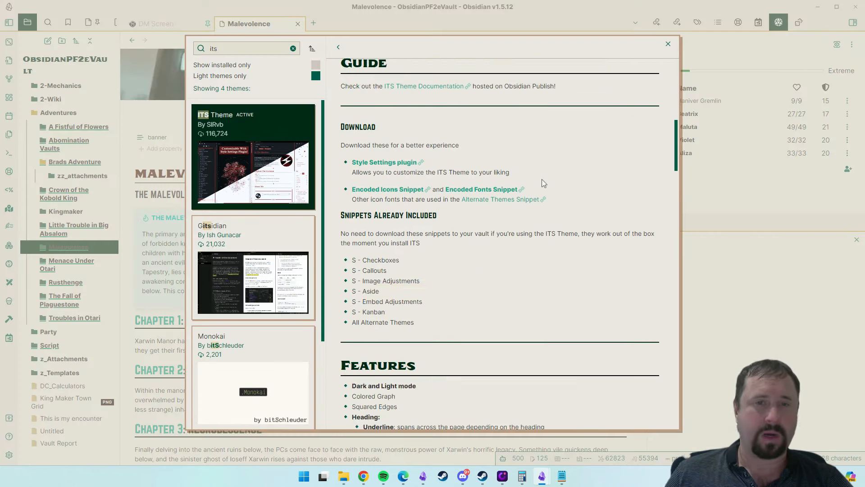
scroll(558, 198, "down", 1)
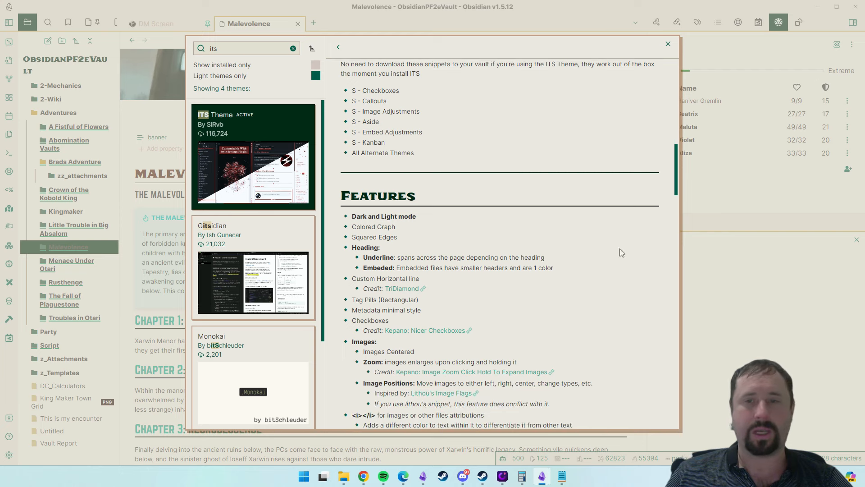
key("Escape")
- Open the Style Settings plugin's options and expand the ITS Theme Settings group
scroll(219, 386, "down", 7)
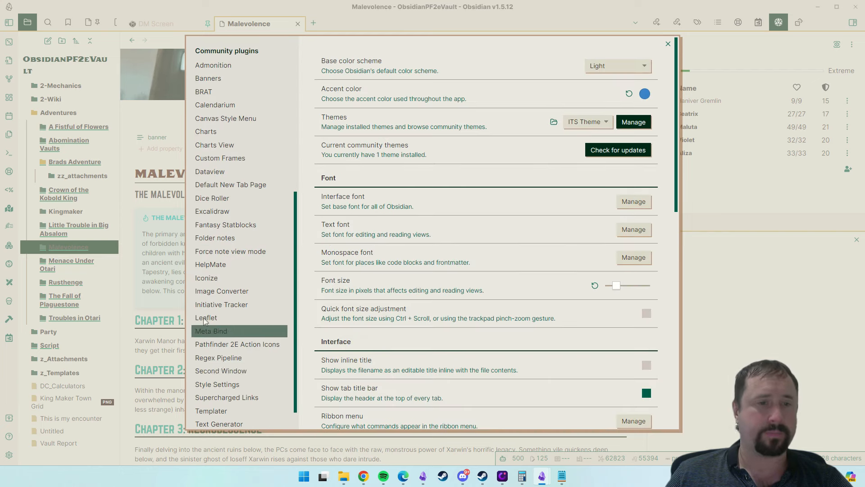
left_click(217, 357)
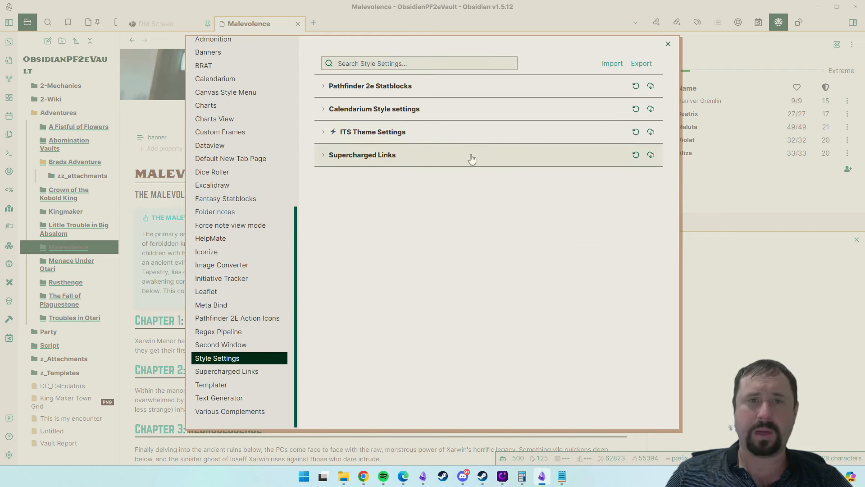
left_click(321, 132)
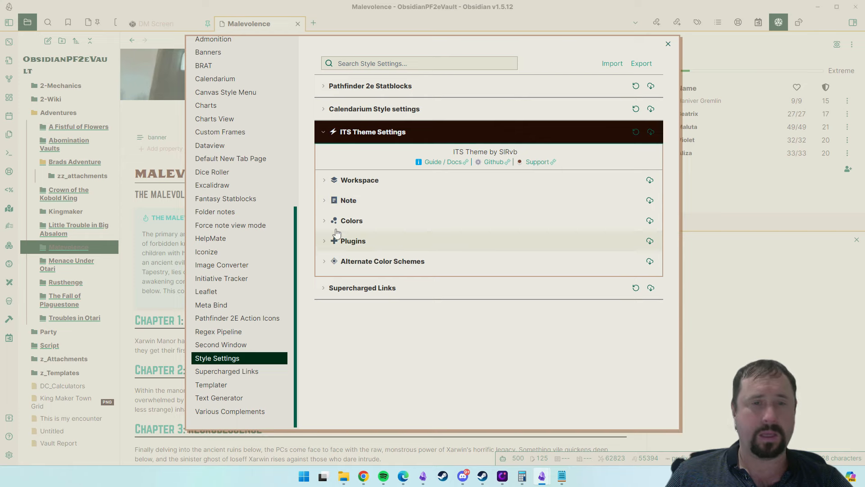
- Set the TTRPG option under ITS Theme's Alternate Color Schemes to none and close the settings
left_click(328, 261)
left_click(595, 367)
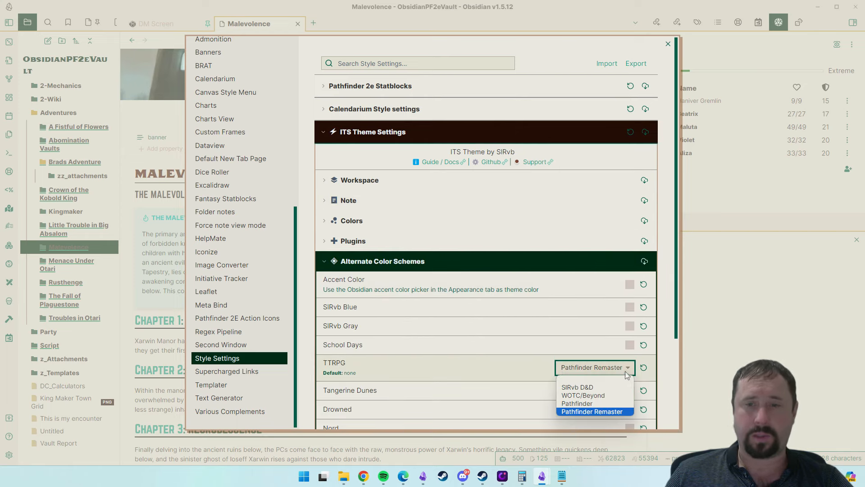
left_click(586, 383)
left_click(668, 44)
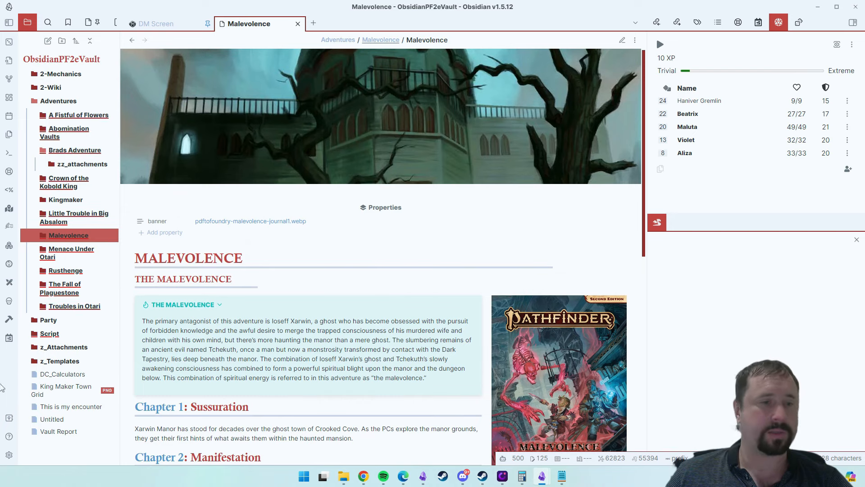
- Reopen the appearance settings, filter the theme catalogue to installed themes only and open the ITS Theme page
left_click(9, 455)
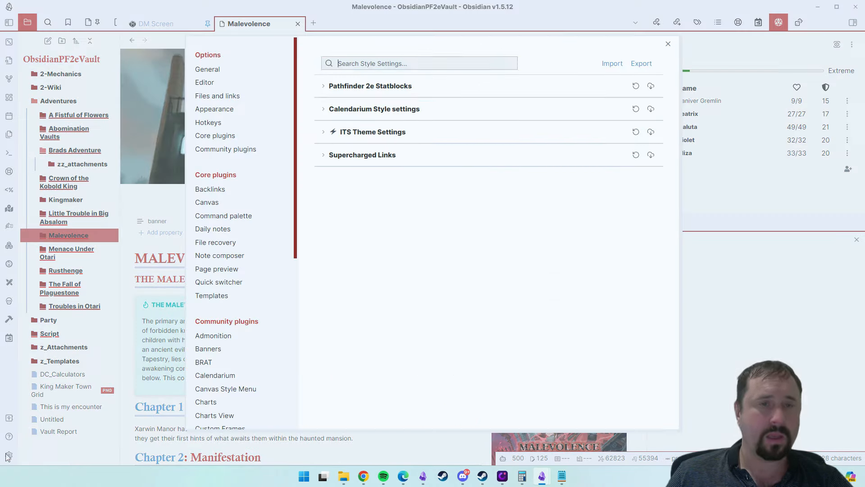
left_click(219, 113)
scroll(518, 196, "down", 5)
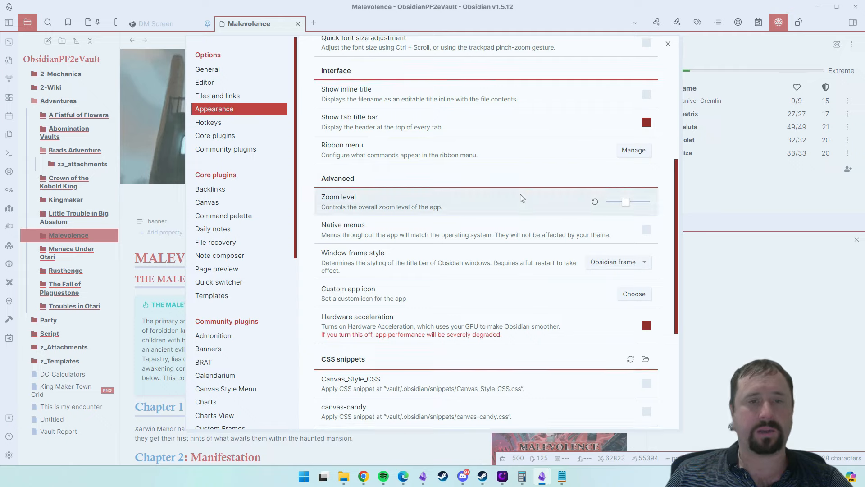
scroll(522, 199, "up", 8)
left_click(633, 119)
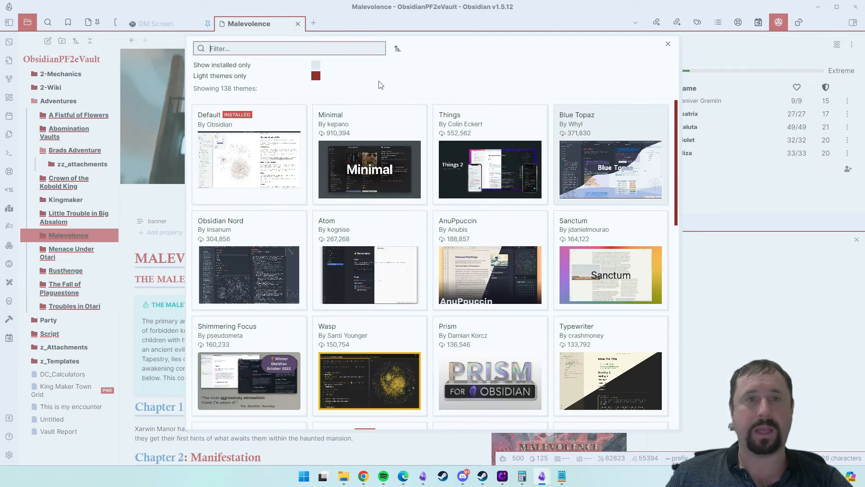
left_click(316, 65)
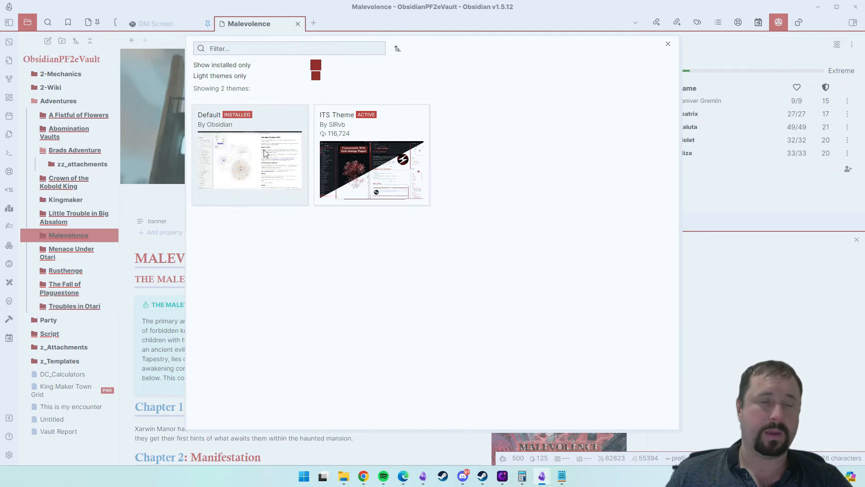
left_click(381, 187)
- Examine the ITS Theme page's guide, recommended downloads and list of included snippets
scroll(444, 246, "down", 3)
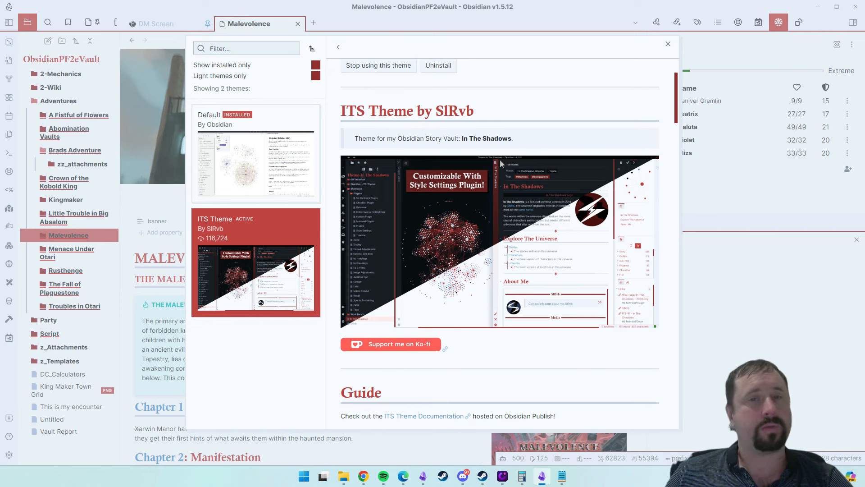
scroll(469, 307, "down", 1)
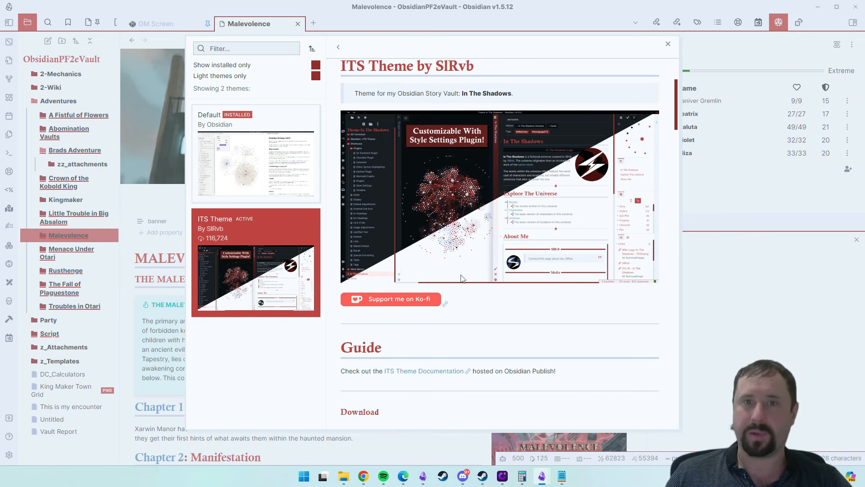
scroll(567, 238, "down", 5)
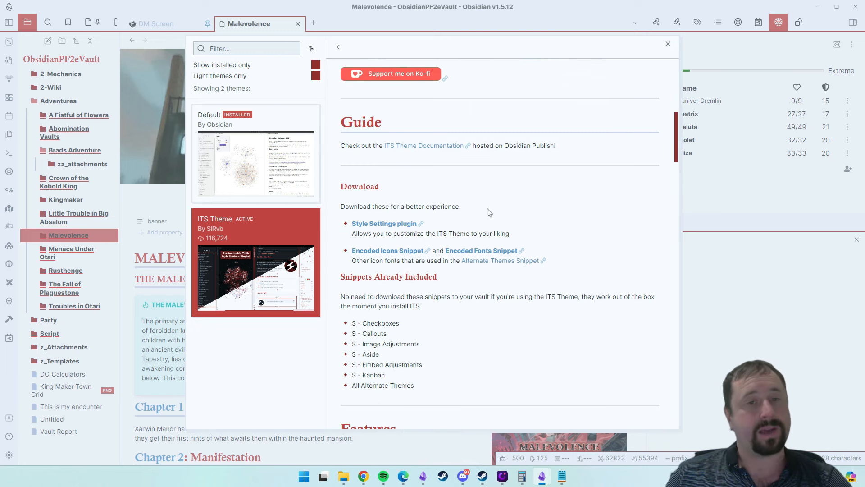
scroll(490, 216, "down", 1)
scroll(489, 281, "up", 2)
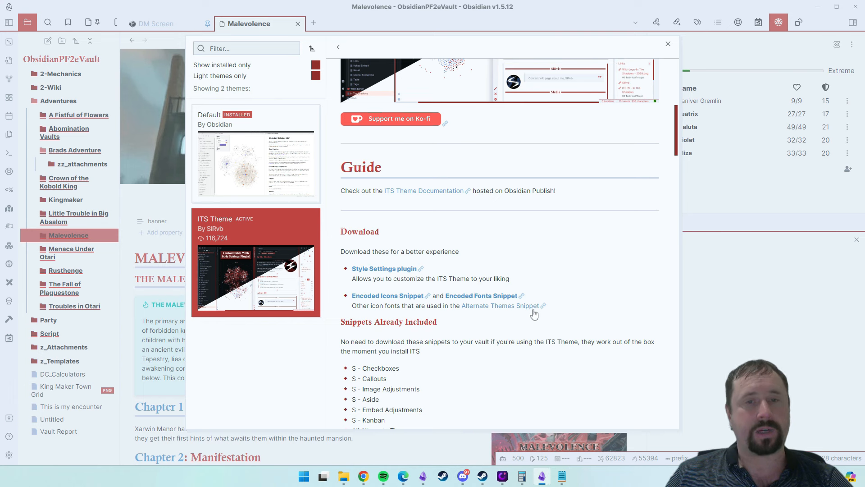
left_click(386, 269)
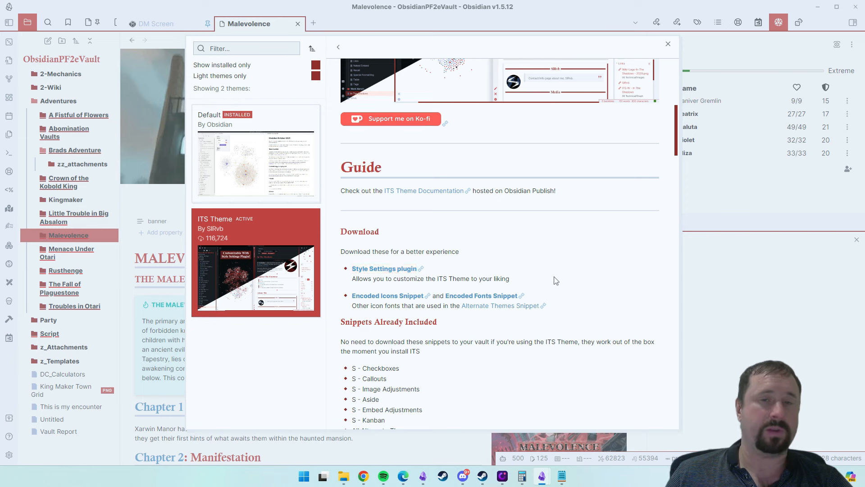
left_click_drag(546, 279, 367, 276)
left_click(613, 260)
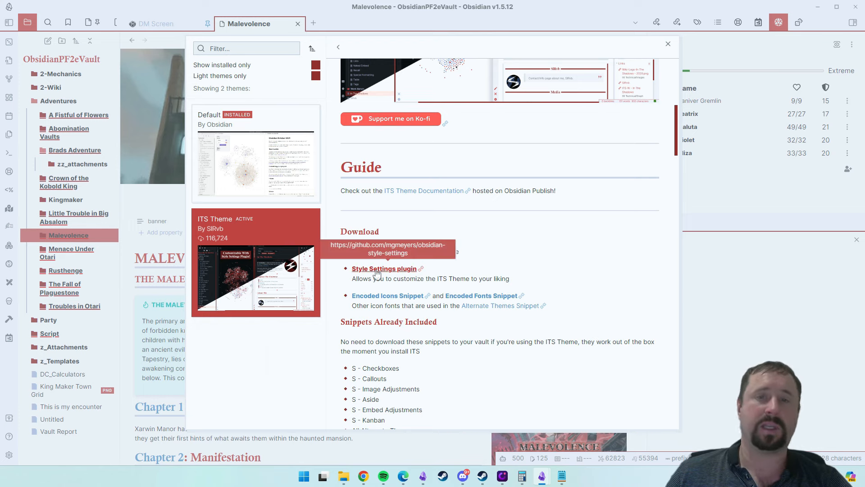
- Search the community plugins for "style se" and view the Style Settings plugin's page
key("Escape")
scroll(266, 257, "down", 1)
scroll(267, 258, "up", 1)
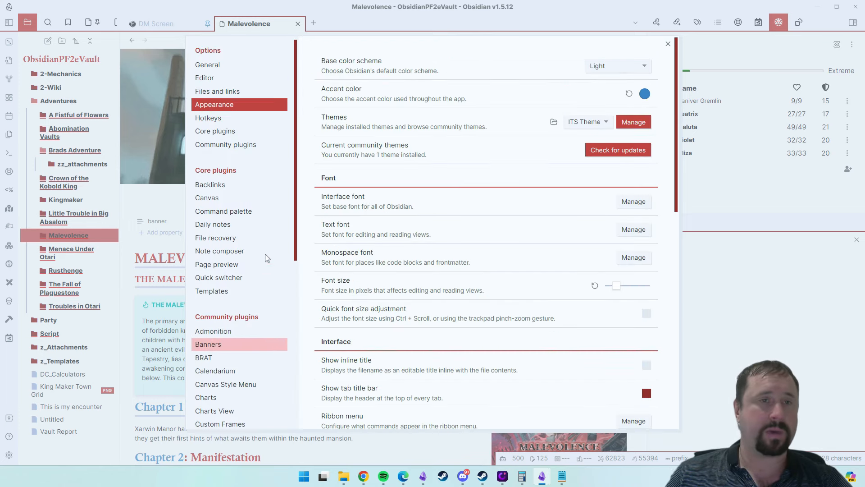
left_click(214, 151)
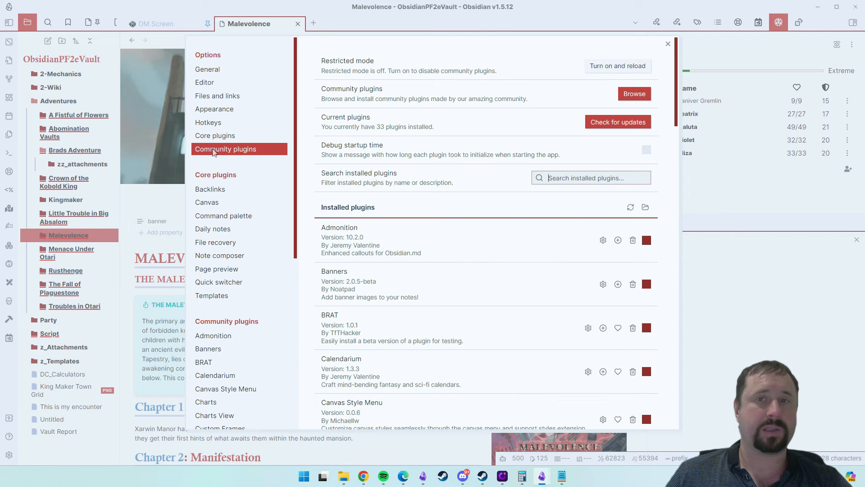
left_click(631, 96)
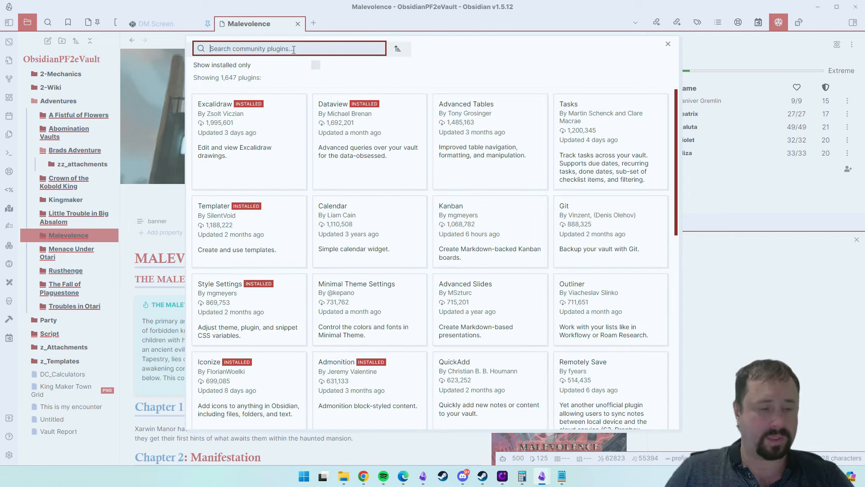
type("stylre")
key("BackSpace")
type("e se")
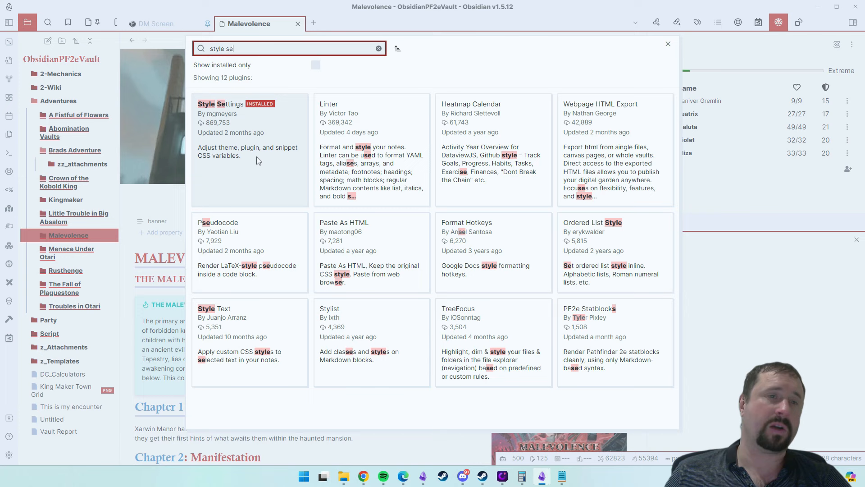
left_click(260, 115)
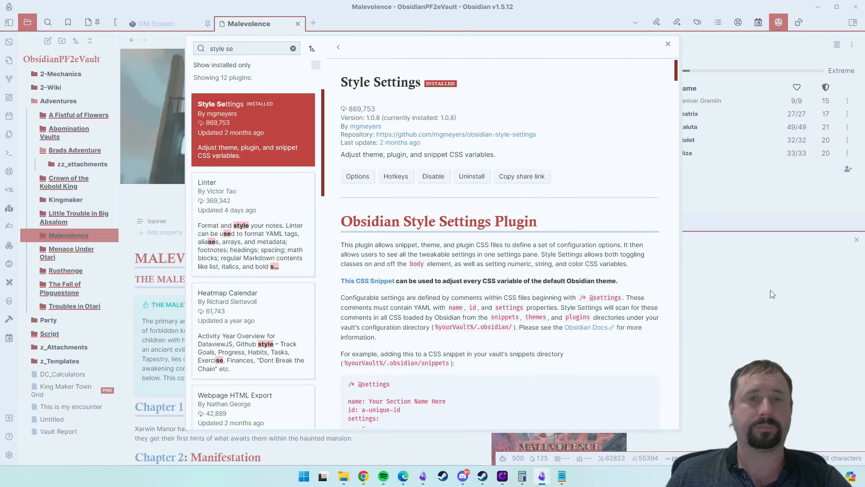
key("Escape")
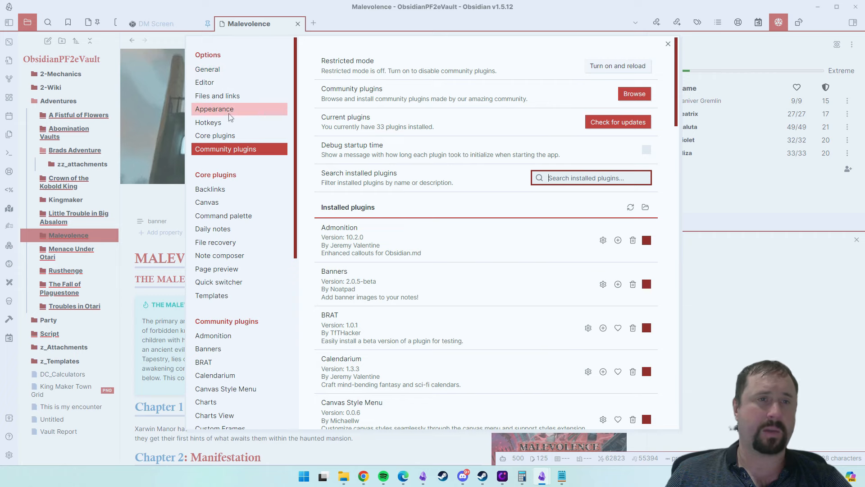
- Return to the installed ITS Theme's page and open its Encoded Icons Snippet link in the browser
left_click(229, 116)
left_click(633, 122)
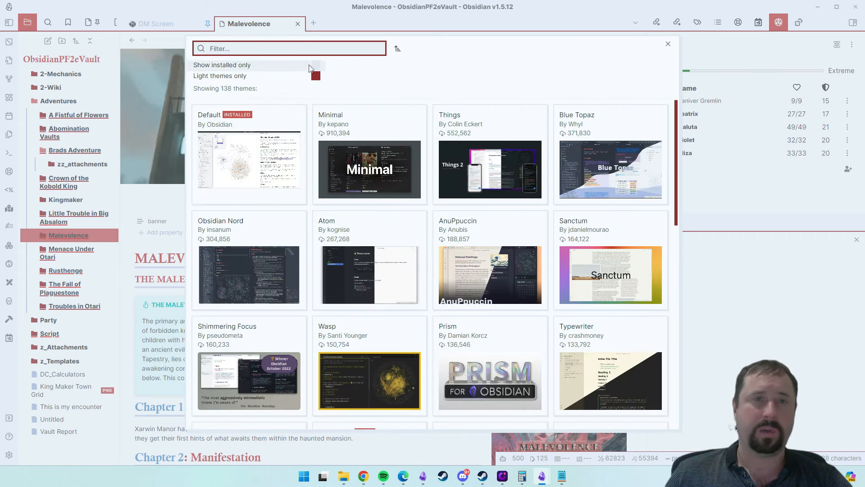
left_click(314, 65)
left_click(397, 154)
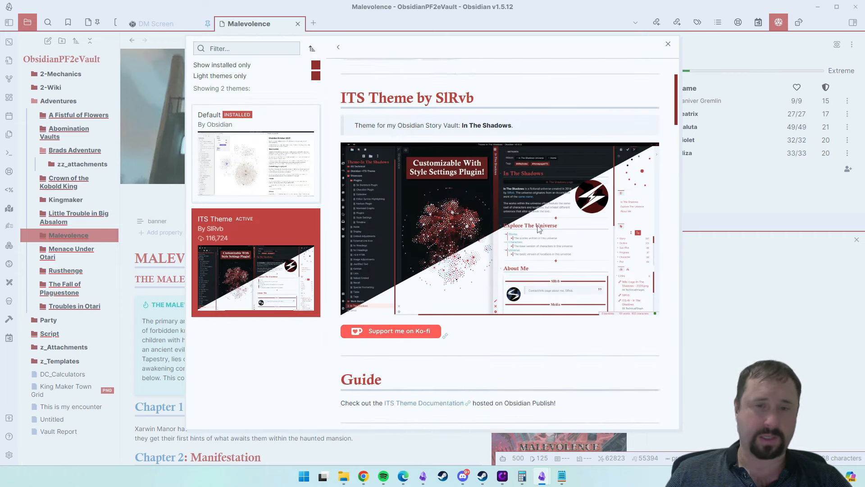
scroll(540, 229, "down", 5)
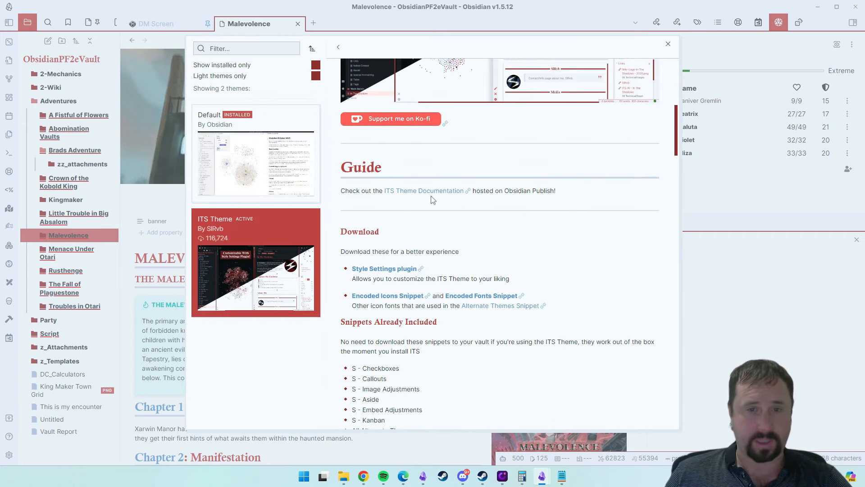
left_click(375, 296)
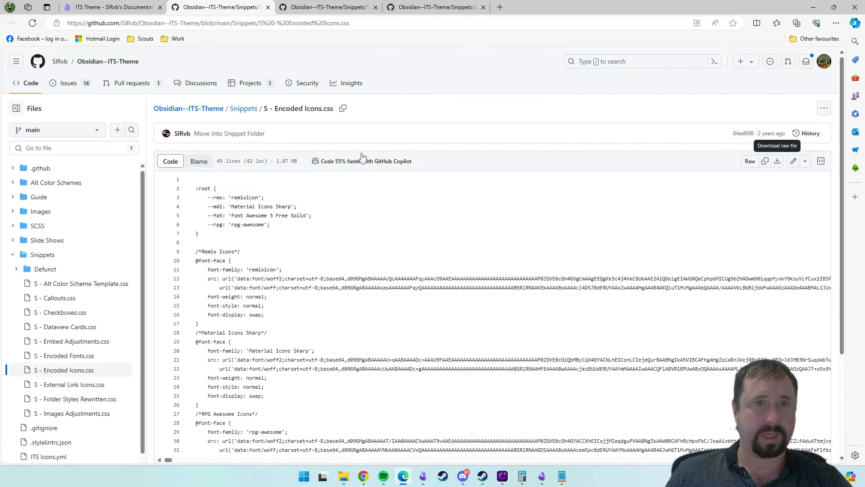
- Look over the GitHub pages of the Encoded Icons and Encoded Fonts snippets and check the browser's download list
left_click(328, 6)
left_click(243, 7)
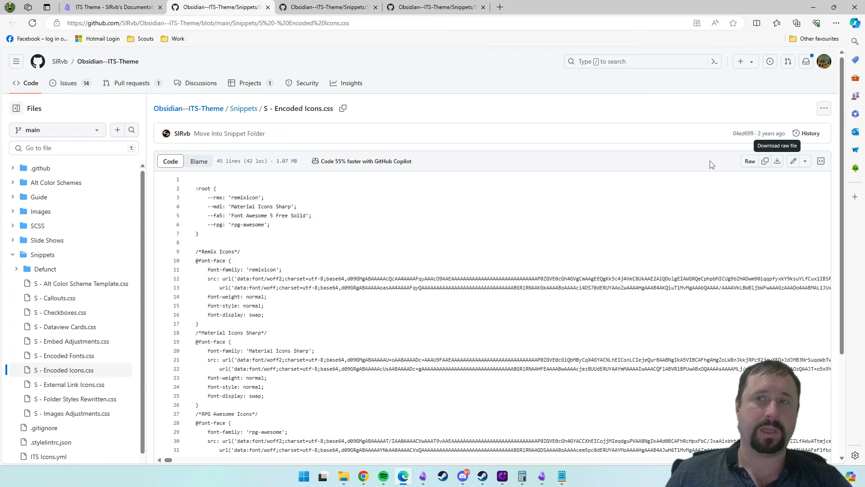
left_click(336, 8)
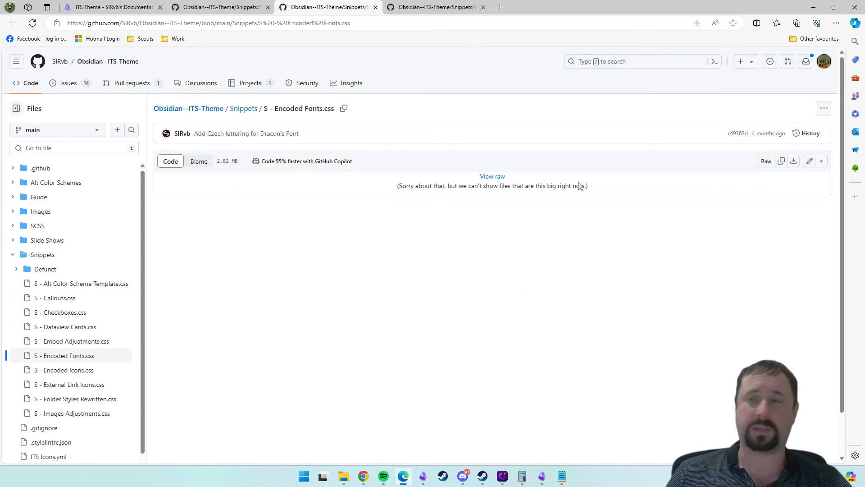
left_click(838, 24)
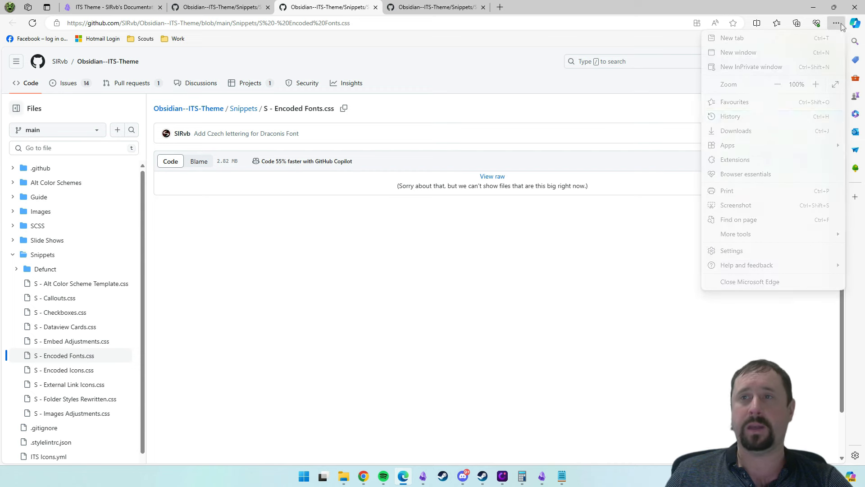
left_click(736, 131)
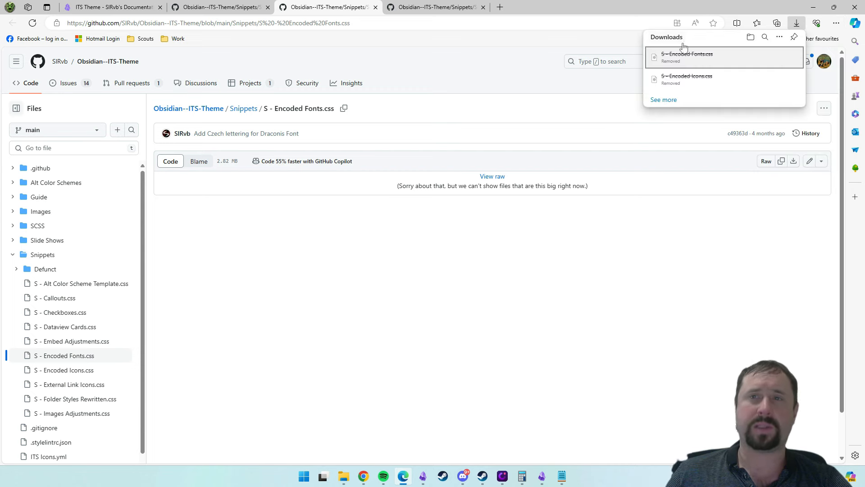
left_click(701, 208)
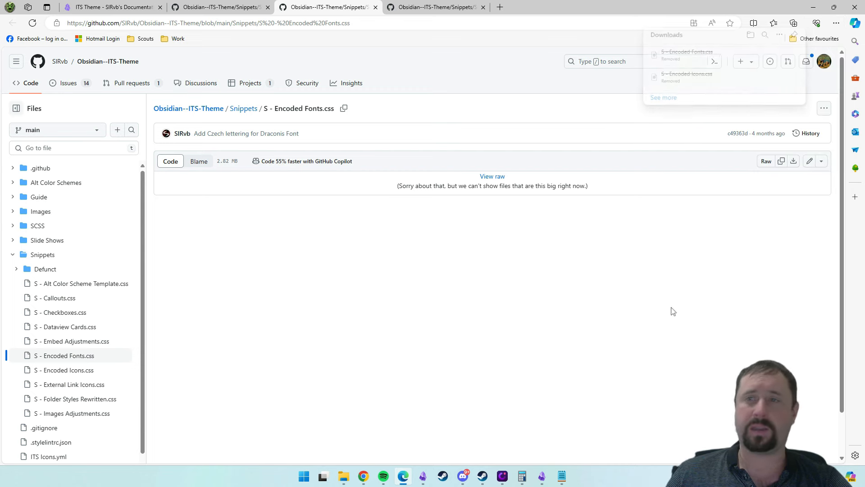
- Download the raw files S - Encoded Icons.css and S - Encoded Fonts.css from GitHub
left_click(220, 6)
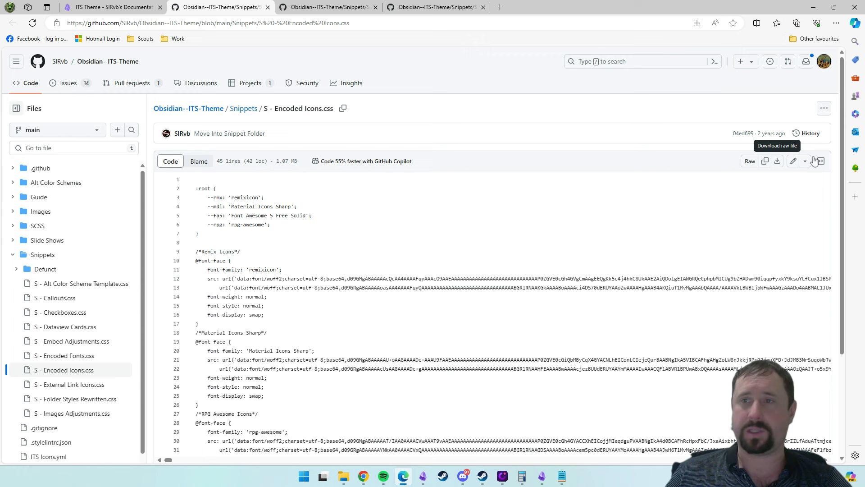
left_click(778, 163)
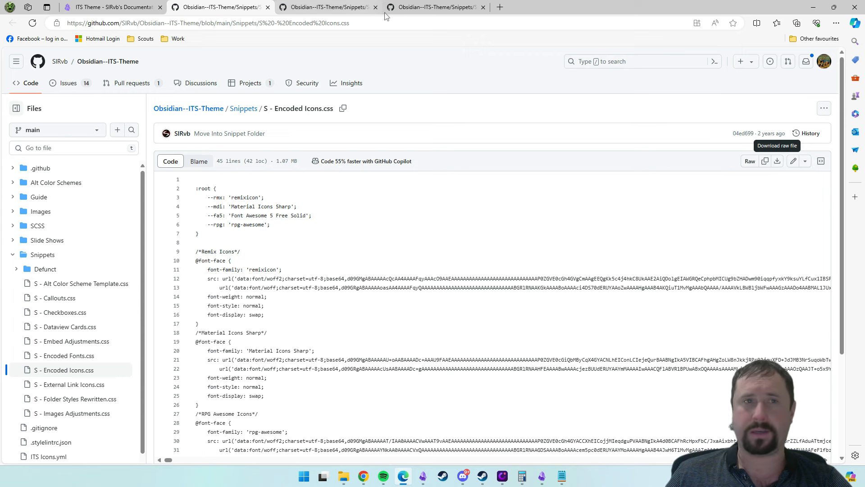
left_click(336, 7)
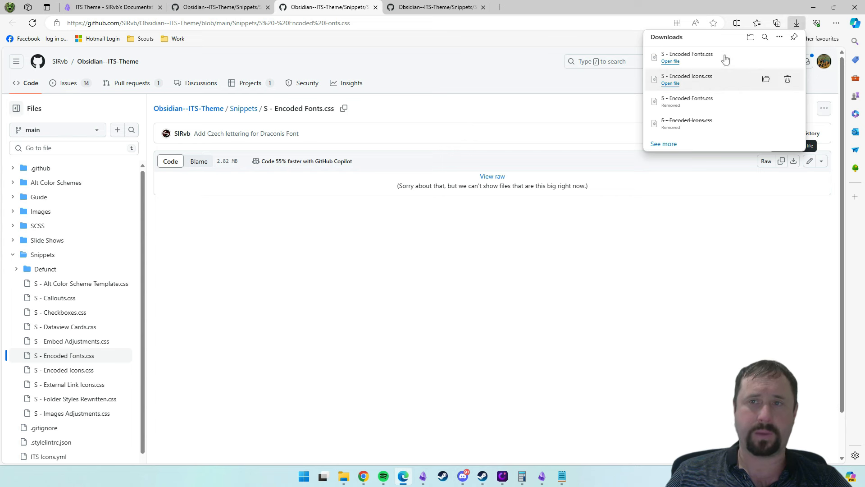
- Switch to the Downloads folder in File Explorer and collapse every date group older than Today
left_click(344, 480)
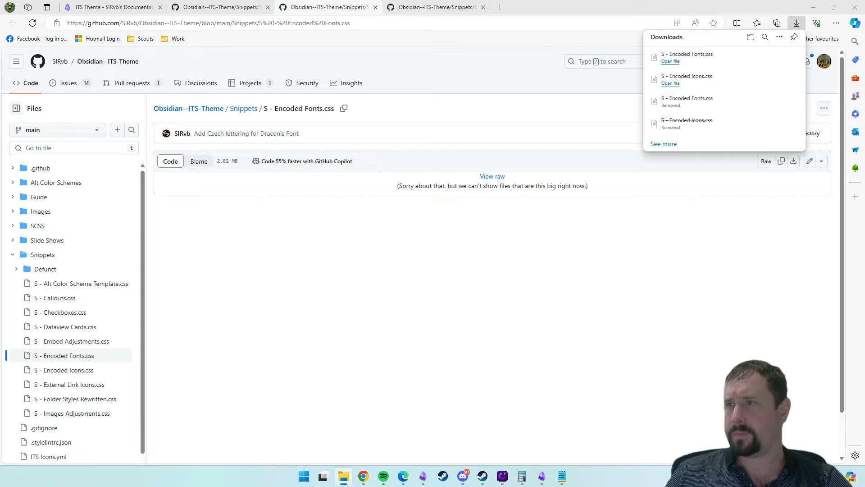
left_click_drag(864, 117, 464, 1)
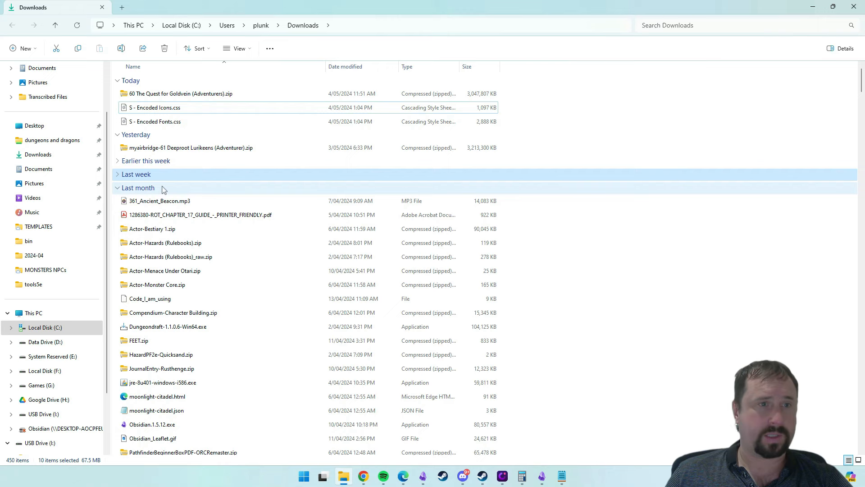
left_click(117, 189)
left_click(121, 200)
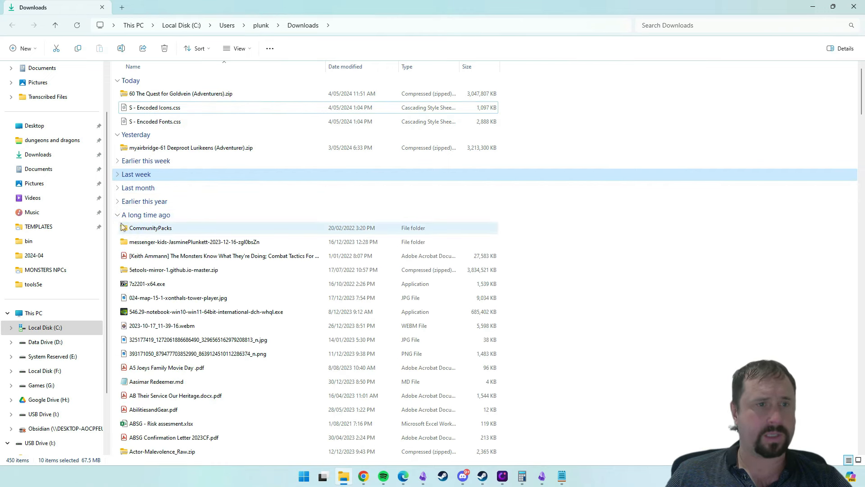
left_click(117, 216)
left_click(176, 284)
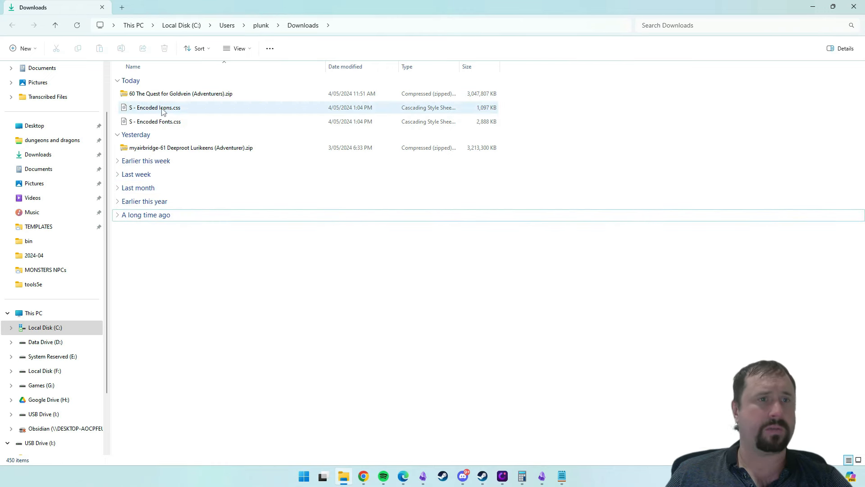
left_click(116, 135)
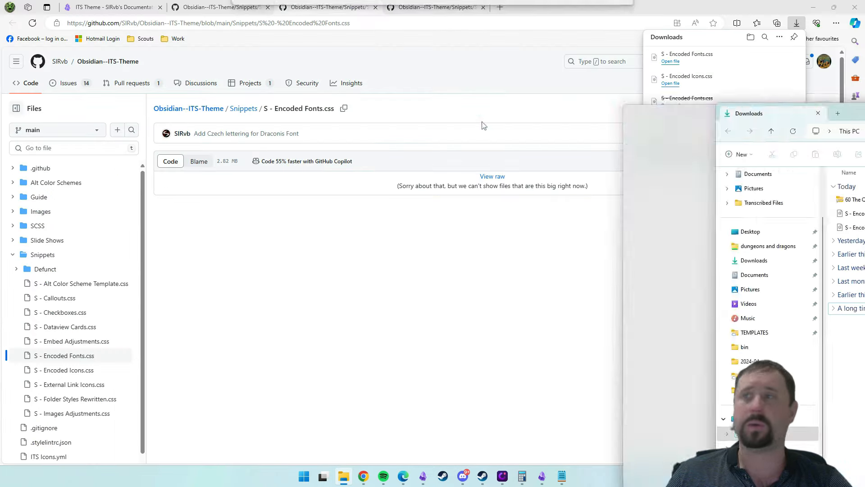
- Switch back to Obsidian, leave the theme browser and go to the CSS snippets list in the Appearance settings
left_click(299, 306)
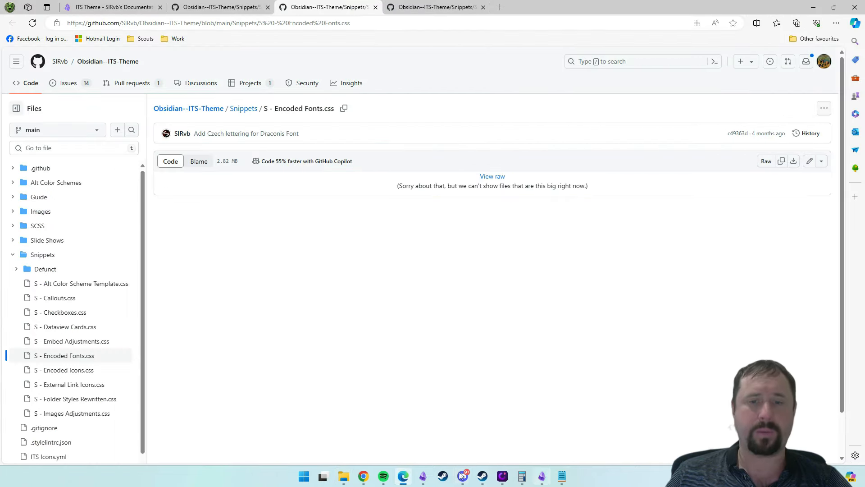
mouse_move(542, 476)
left_click(595, 422)
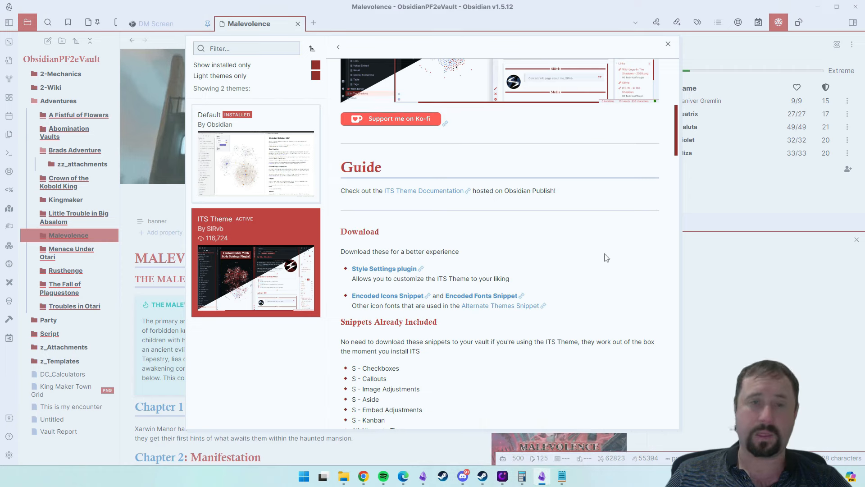
left_click(746, 290)
scroll(245, 181, "down", 3)
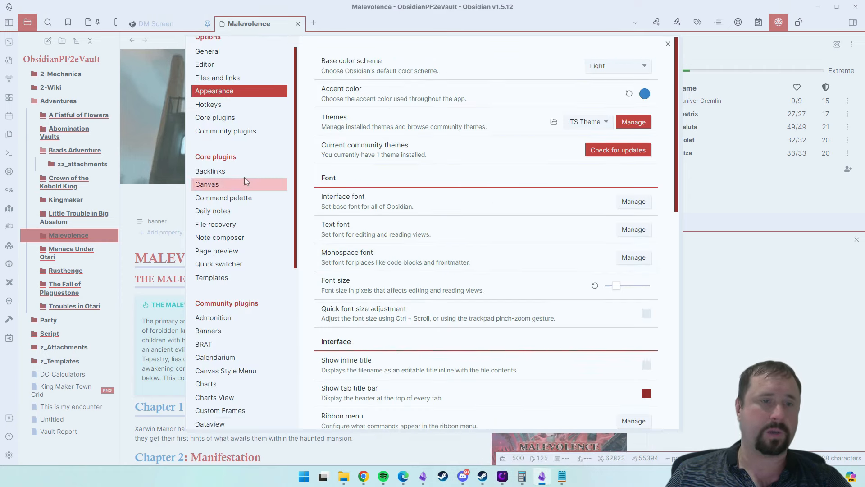
scroll(250, 259, "up", 3)
scroll(359, 165, "down", 10)
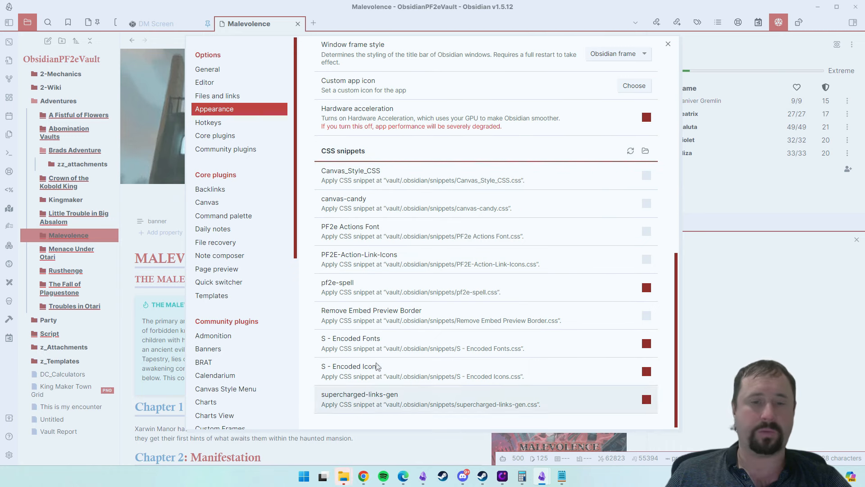
- Bring up the snippets folder window in File Explorer and open ObsidianPF2eVault from the C: drive's Obsidian folder
mouse_move(342, 479)
left_click(389, 436)
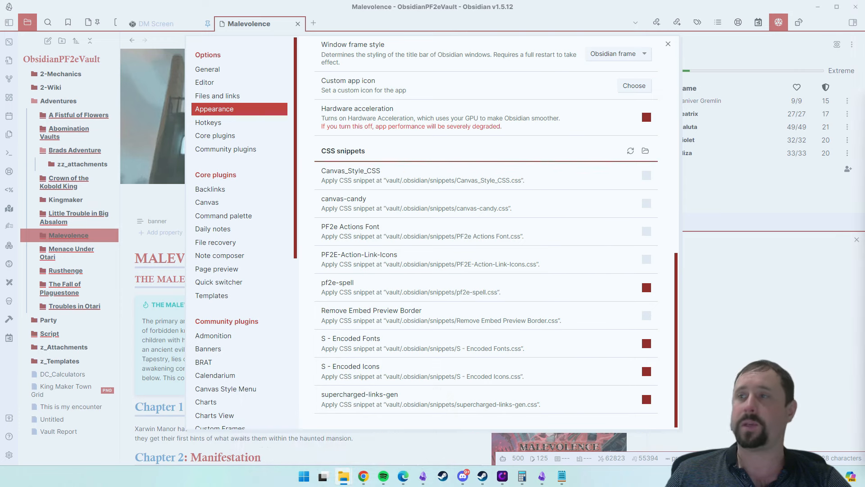
left_click_drag(864, 169, 281, 64)
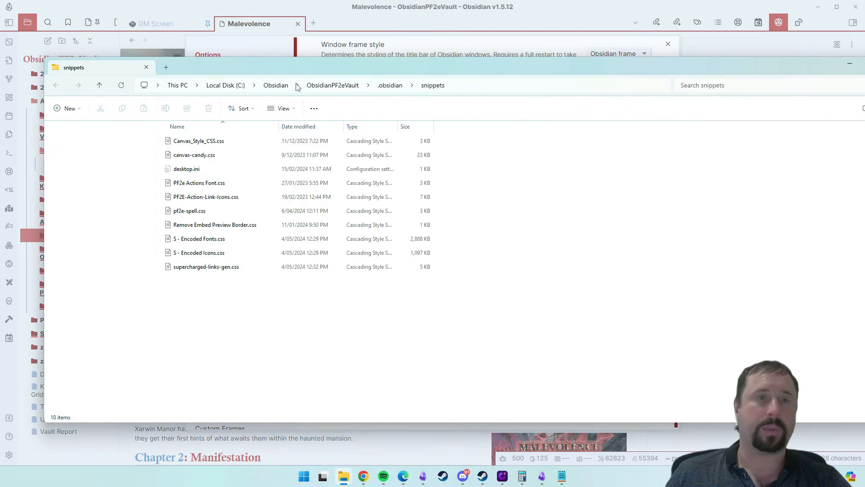
left_click(276, 86)
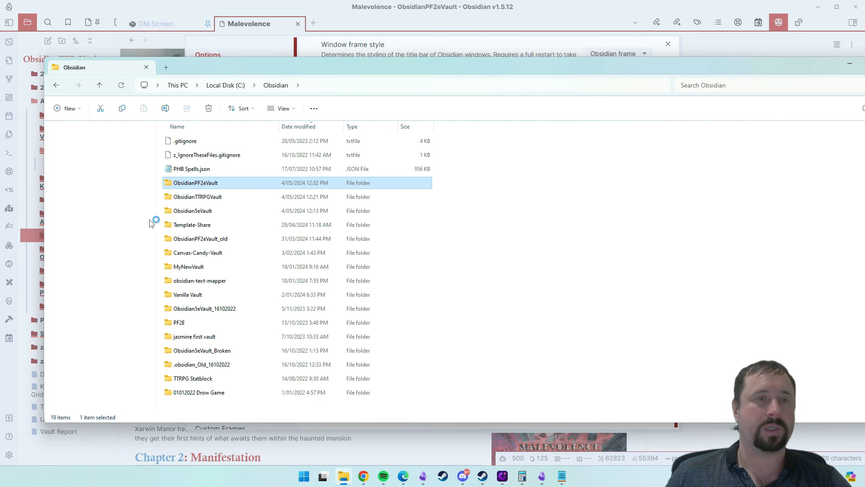
double_click(189, 185)
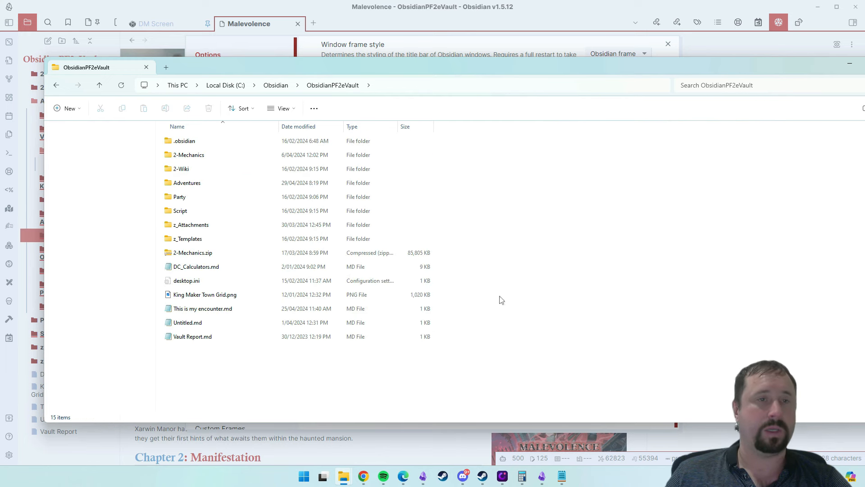
left_click_drag(353, 378, 159, 134)
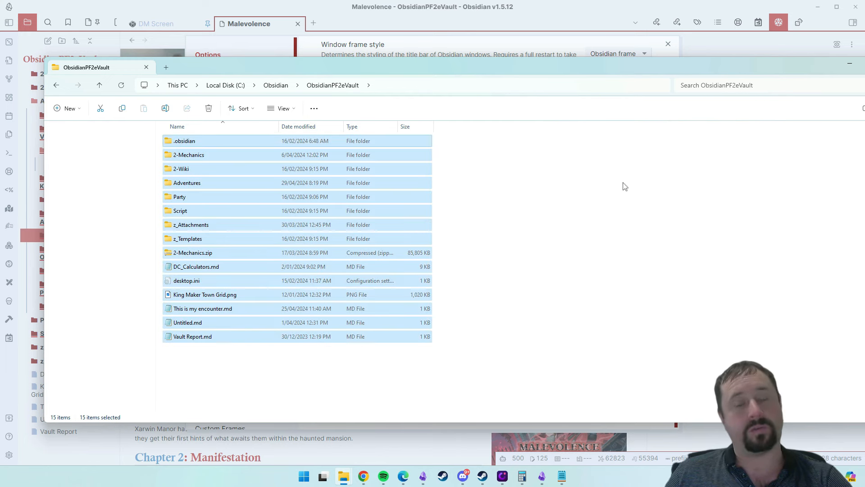
left_click(552, 151)
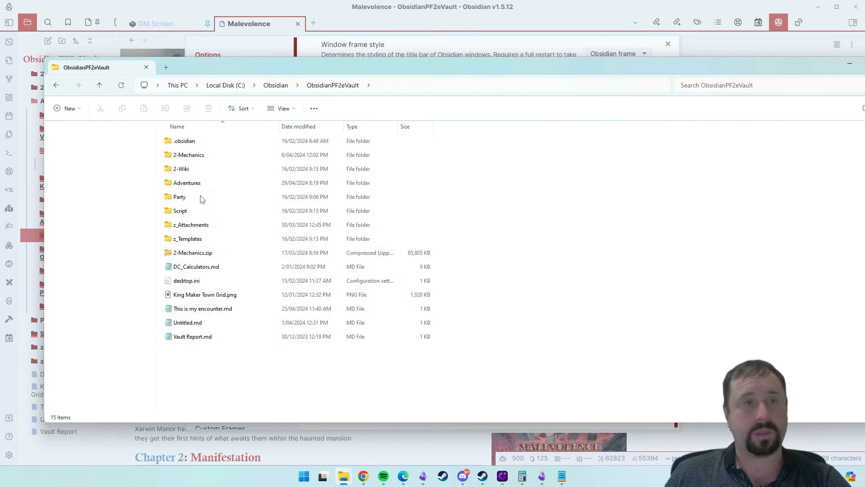
- Open the vault's .obsidian folder and its snippets subfolder
double_click(191, 142)
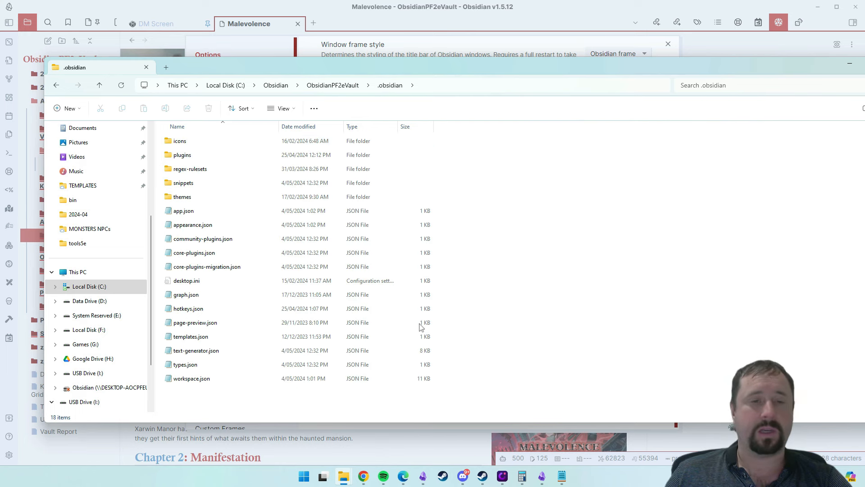
left_click_drag(272, 408, 163, 134)
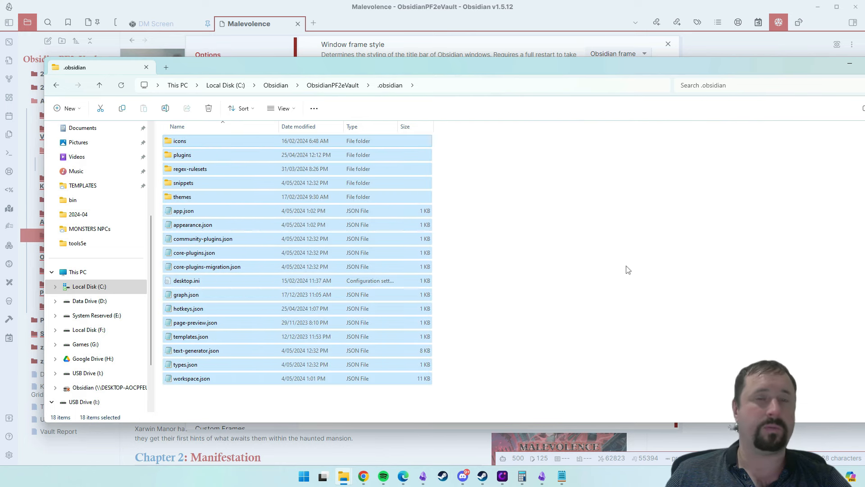
left_click(490, 286)
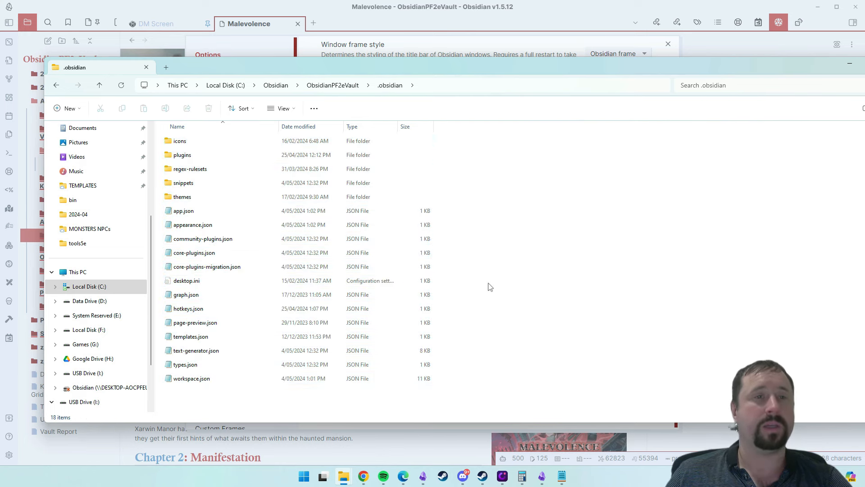
double_click(183, 185)
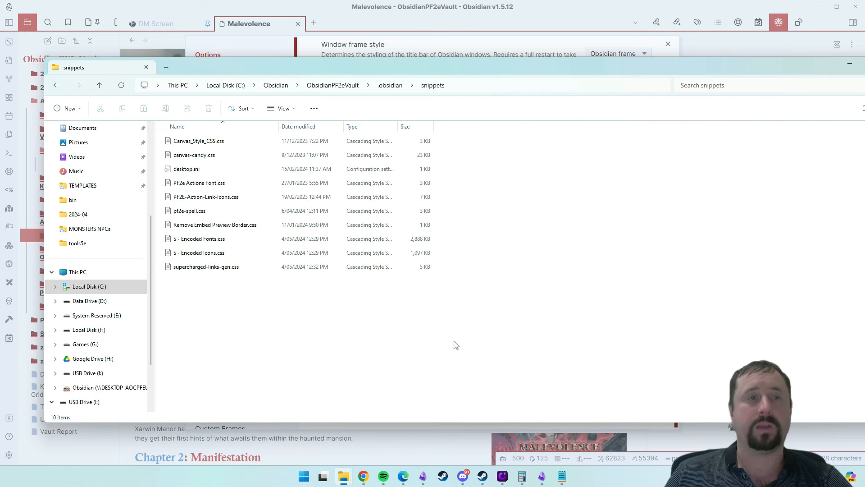
left_click_drag(425, 358, 192, 61)
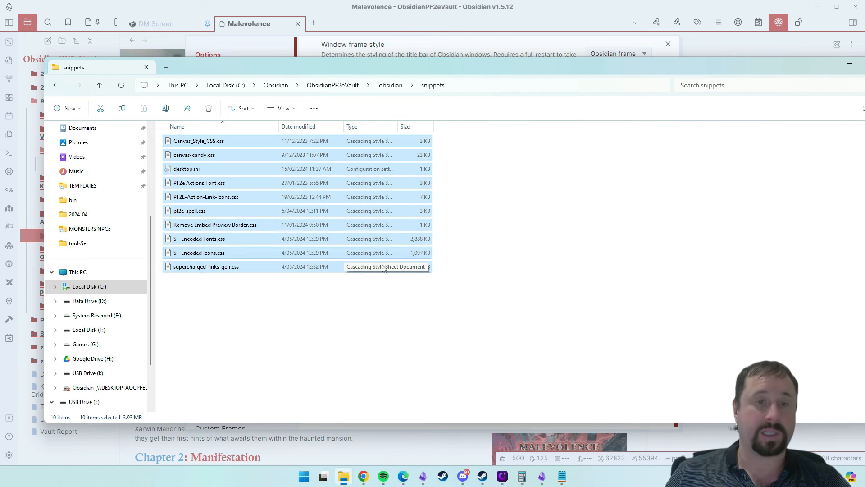
left_click(324, 312)
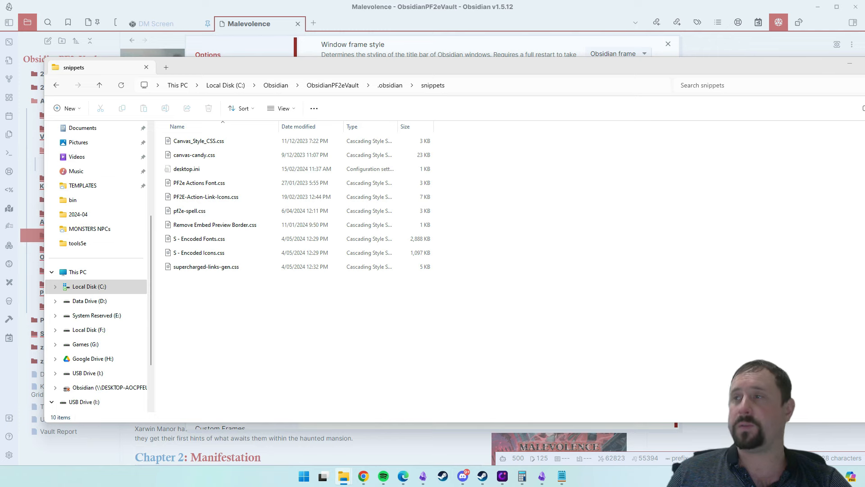
- Move S - Encoded Icons.css and S - Encoded Fonts.css from Downloads into the snippets folder, replacing the existing files, and clear both folder windows away
left_click_drag(864, 90, 703, 95)
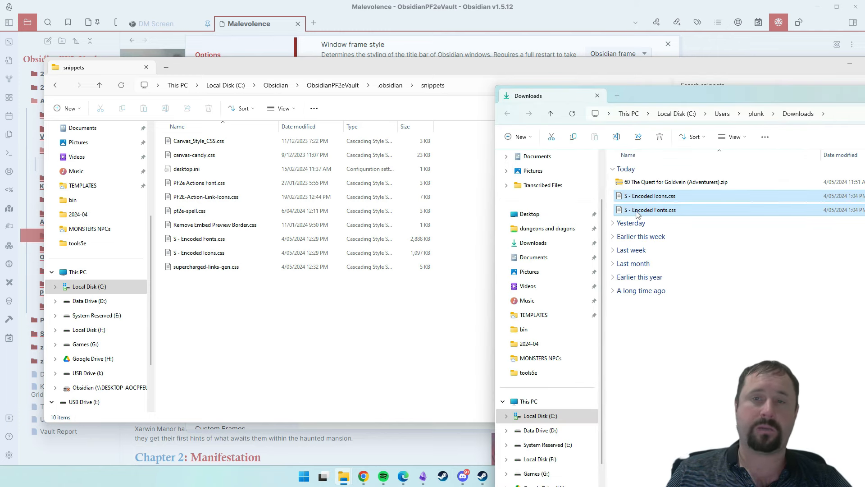
left_click_drag(637, 214, 249, 409)
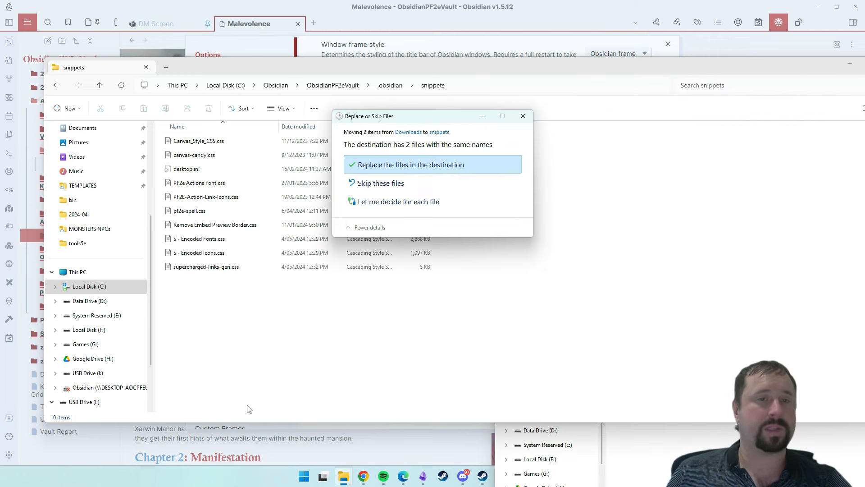
left_click(377, 169)
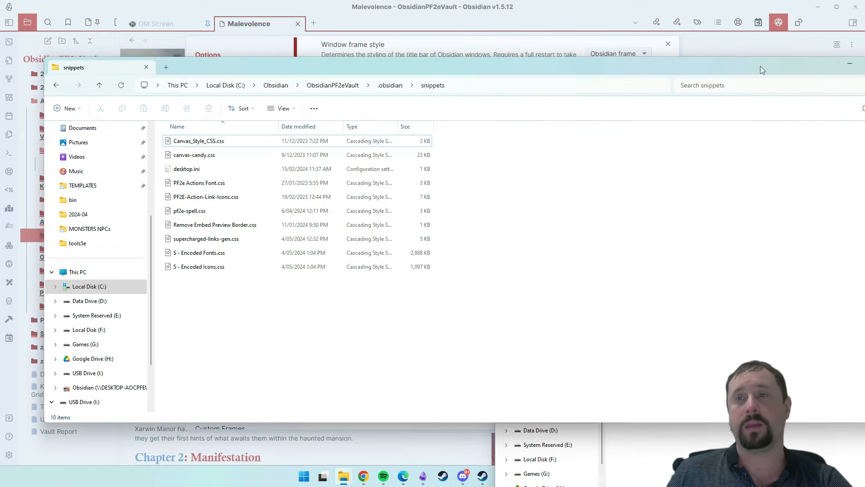
left_click_drag(760, 66, 864, 67)
left_click_drag(775, 103, 864, 88)
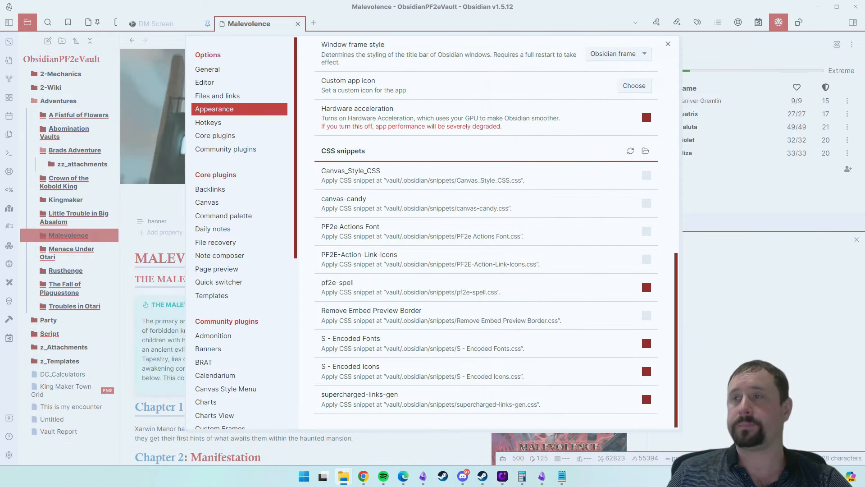
- Reload the vault's CSS snippets and close the settings to return to the Malevolence note
left_click(630, 151)
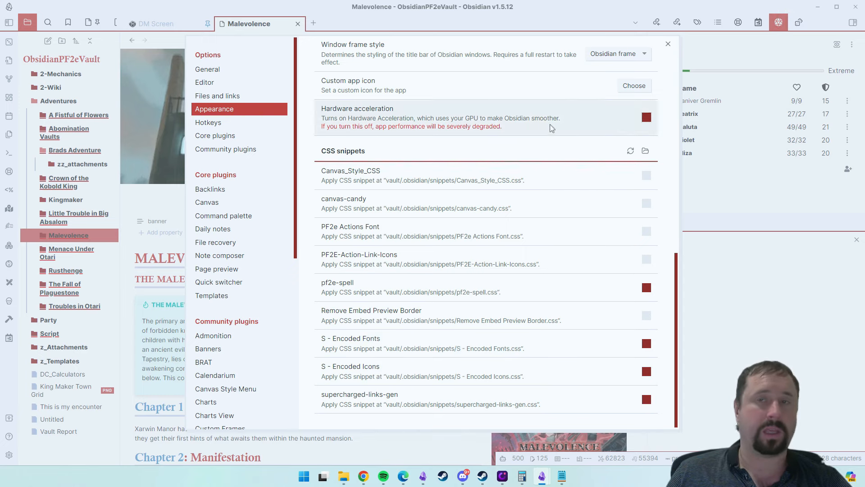
left_click(679, 41)
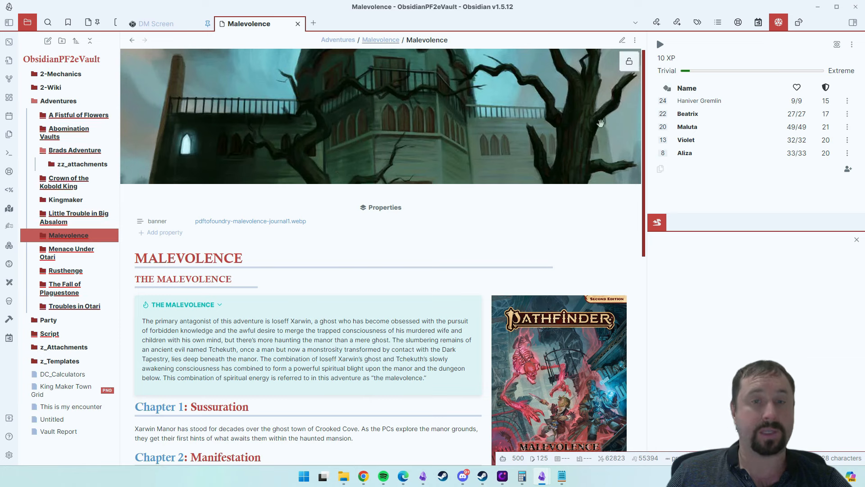
scroll(508, 193, "down", 2)
scroll(508, 193, "up", 2)
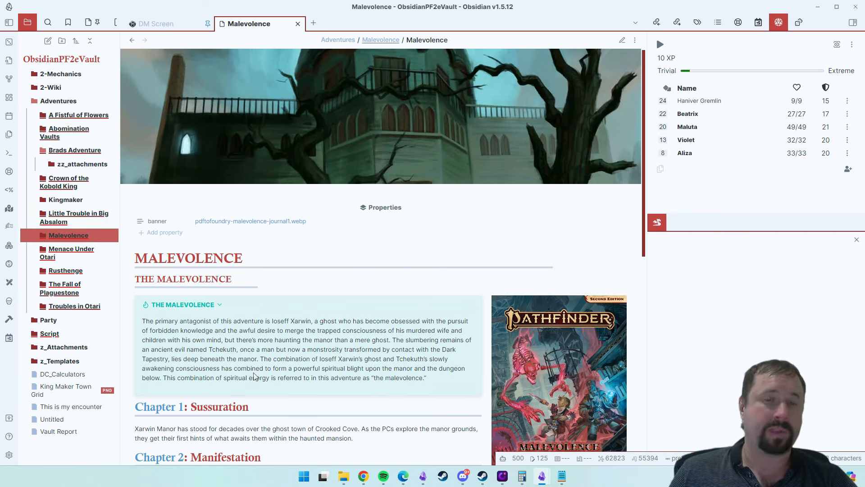
- Open the Style Settings plugin's options in the vault settings and expand ITS Theme Settings
left_click(7, 456)
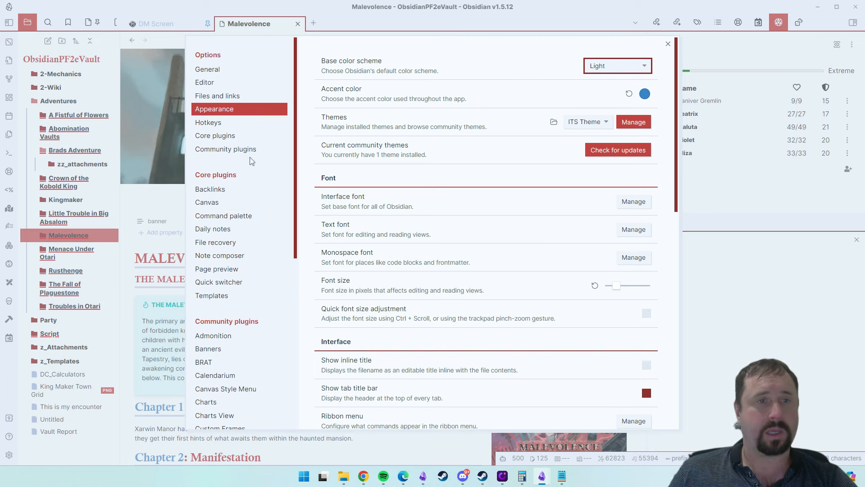
scroll(246, 164, "down", 5)
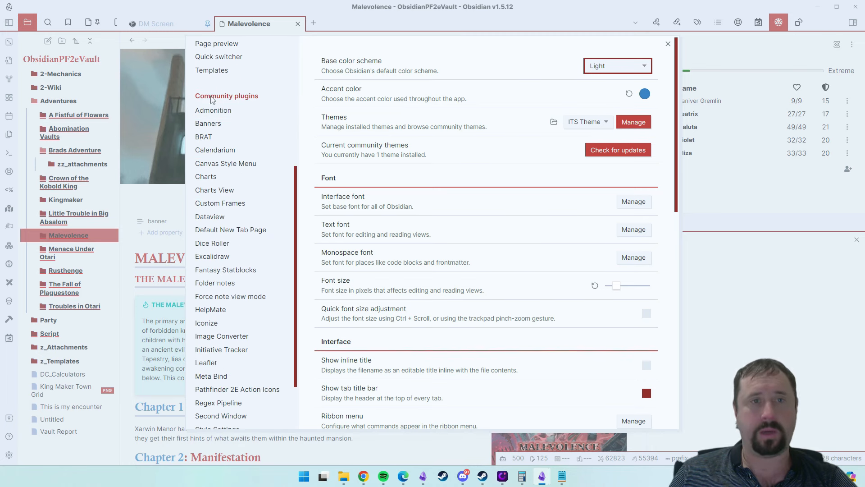
scroll(226, 352, "down", 2)
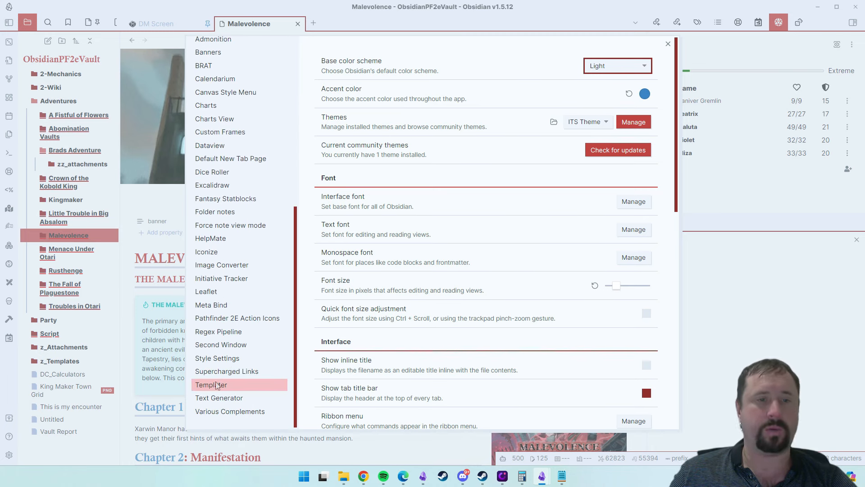
left_click(209, 361)
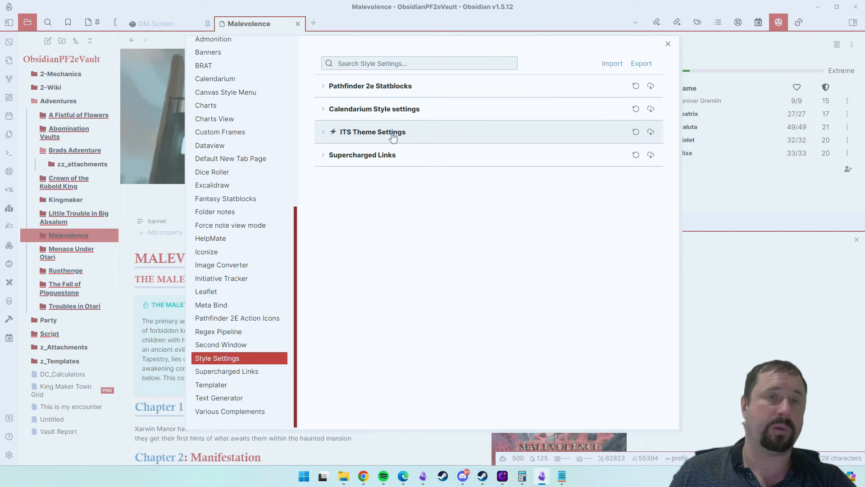
left_click(322, 135)
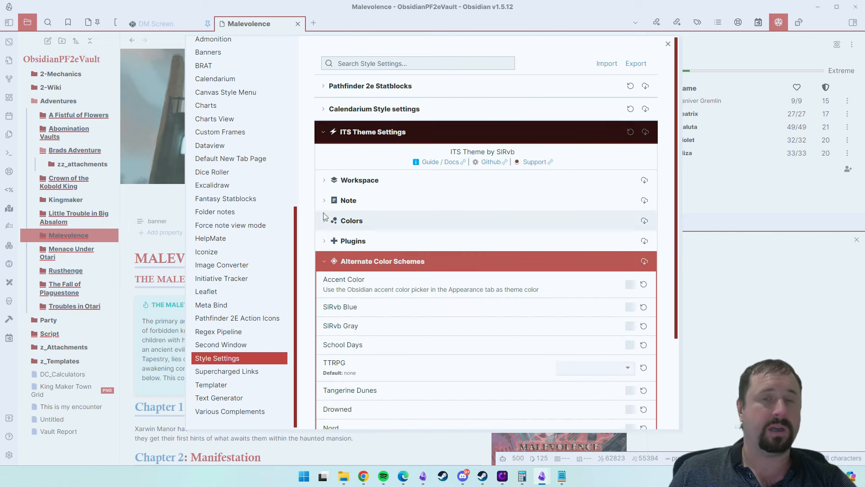
- Look through the Alternate Color Schemes, Workspace and Note sections of ITS Theme Settings, leaving all three collapsed
scroll(483, 218, "down", 2)
scroll(486, 218, "up", 1)
scroll(483, 217, "down", 2)
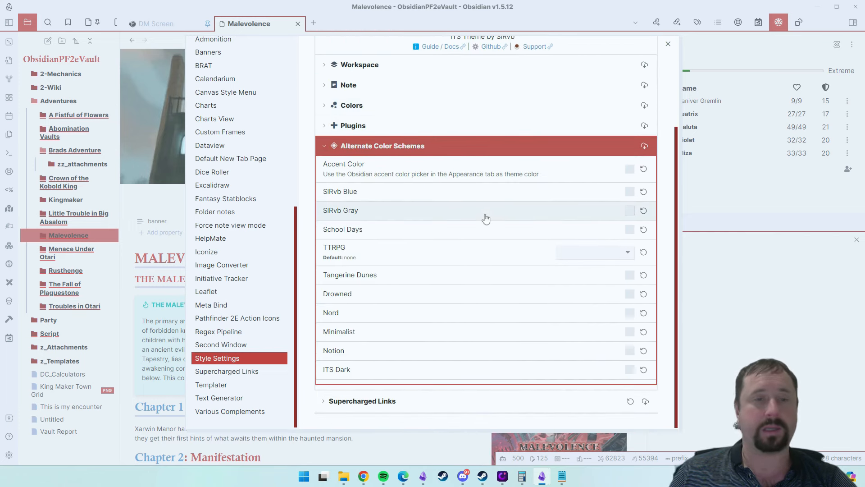
scroll(496, 213, "up", 2)
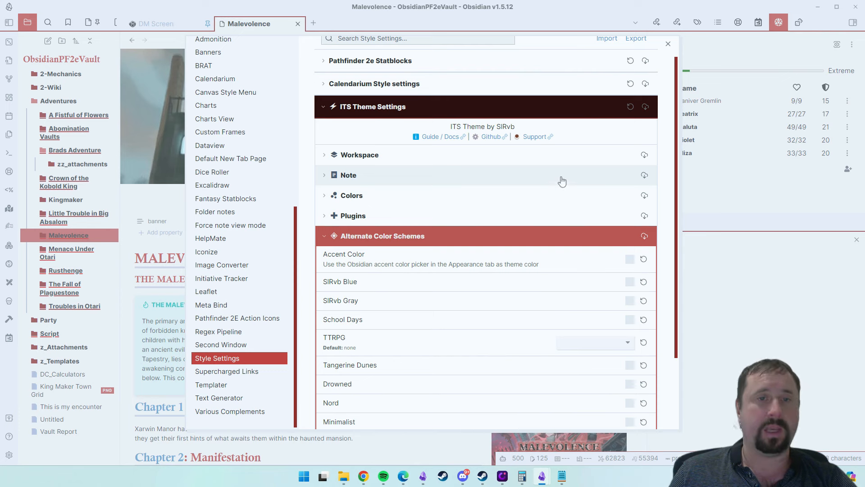
scroll(546, 183, "down", 1)
left_click(324, 112)
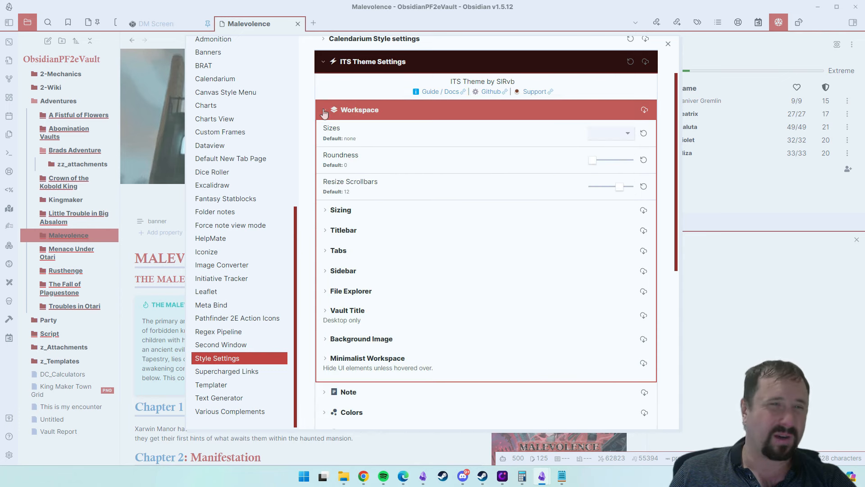
scroll(371, 253, "down", 3)
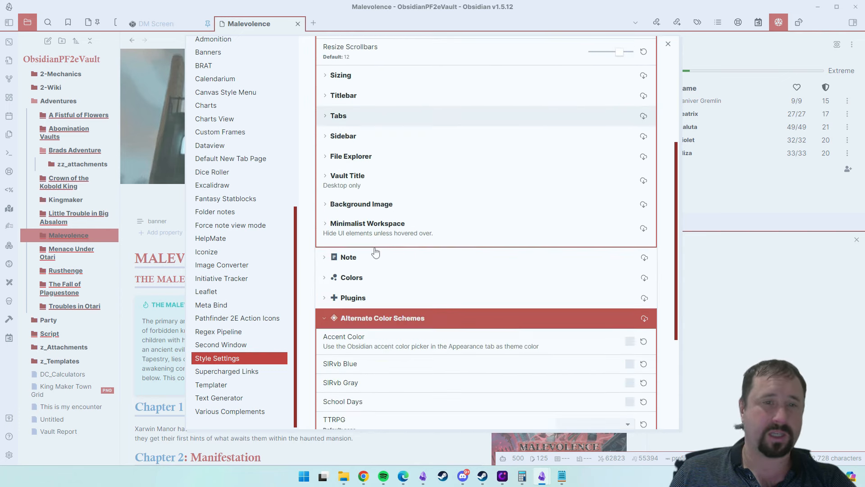
scroll(341, 117, "up", 3)
left_click(341, 115)
left_click(324, 132)
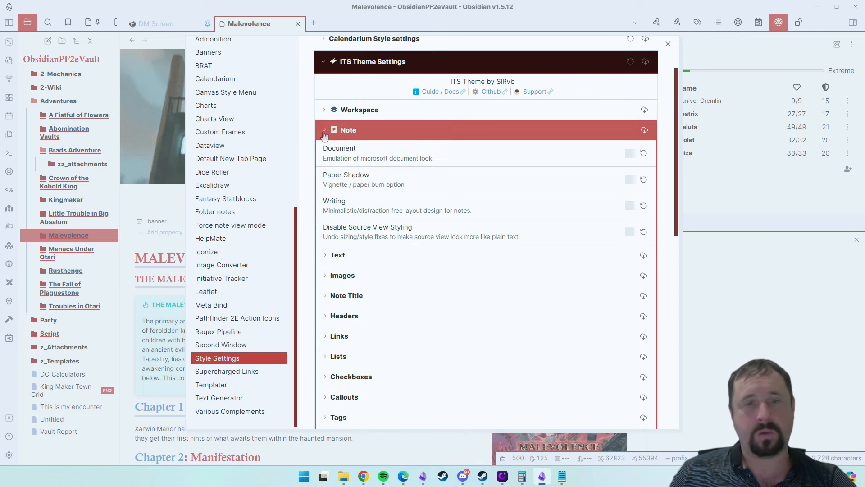
left_click(324, 131)
scroll(431, 244, "down", 1)
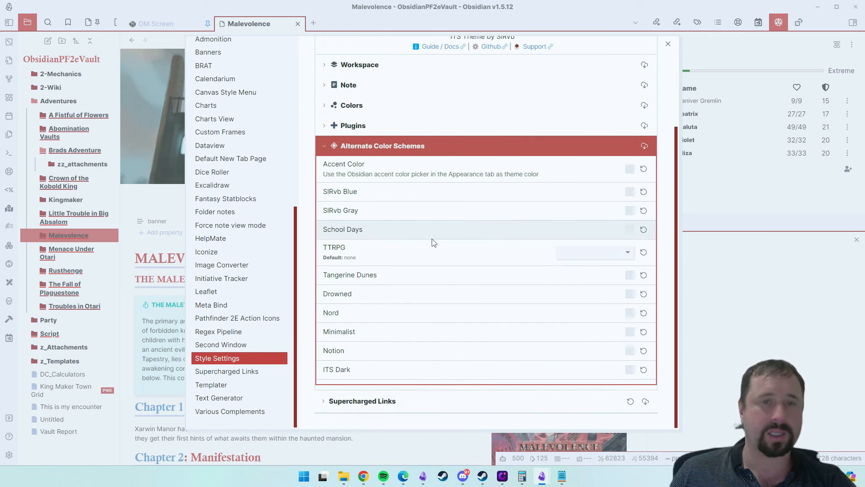
left_click(324, 145)
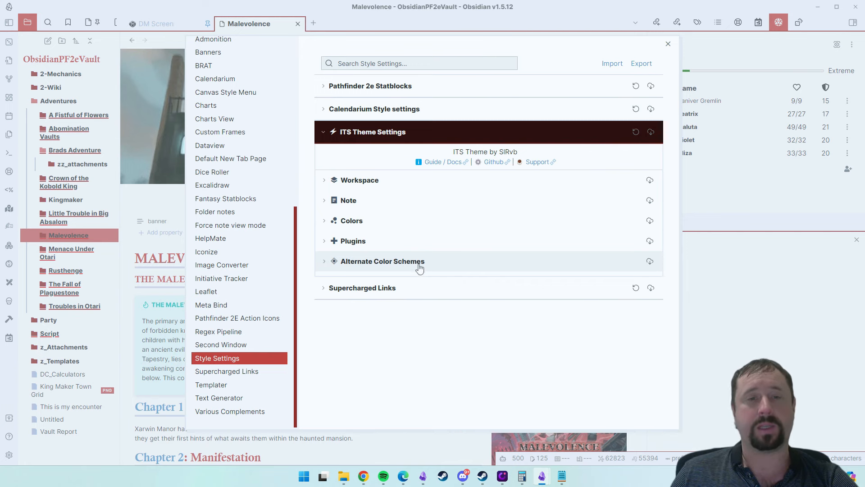
- Expand Alternate Color Schemes and preview Accent Color, SlRvb Blue, SlRvb Gray and School Days one at a time, turning each off again
left_click(324, 263)
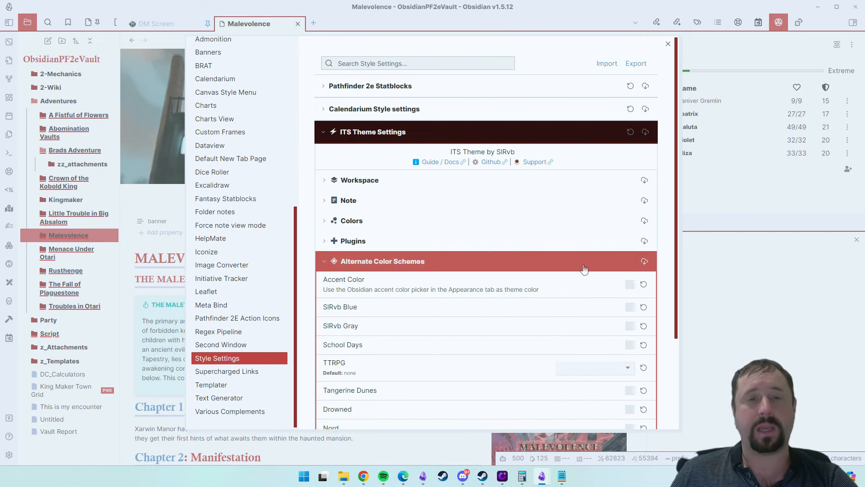
scroll(584, 268, "down", 3)
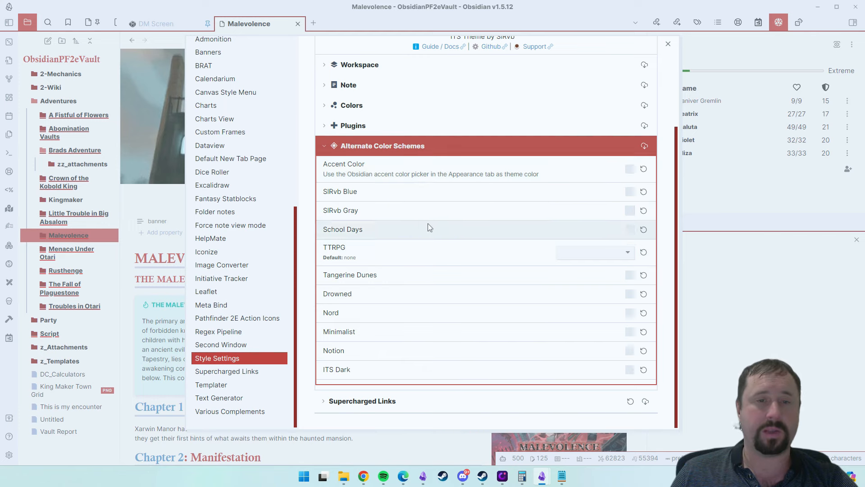
left_click(629, 169)
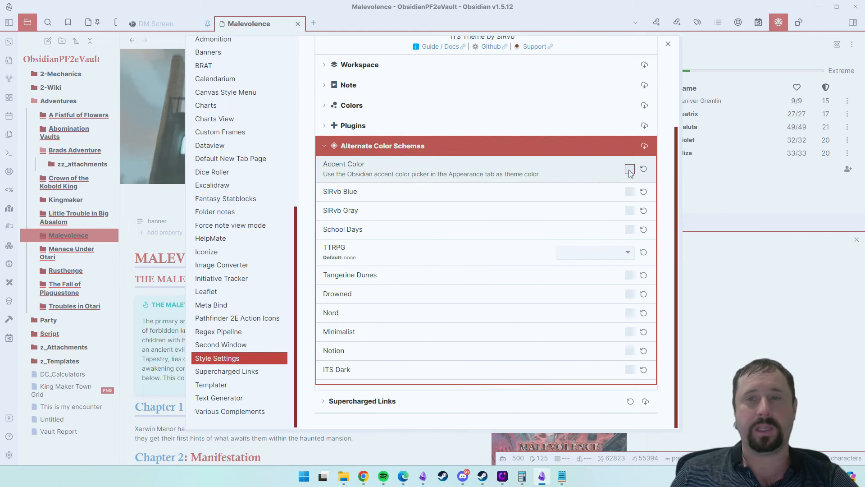
left_click(629, 169)
left_click(629, 191)
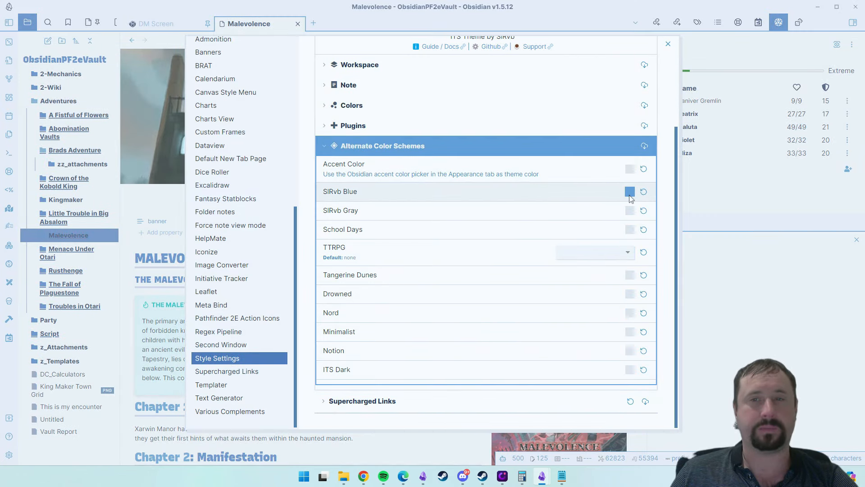
left_click(630, 192)
left_click(629, 211)
left_click(629, 211)
left_click(629, 229)
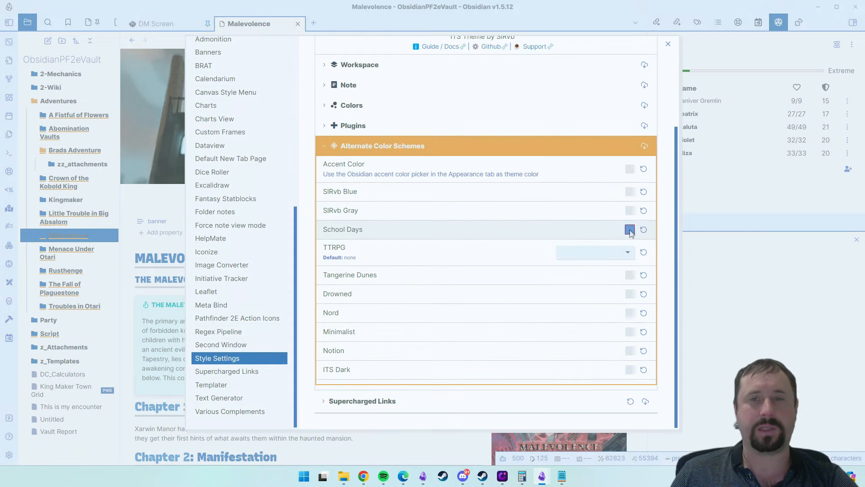
left_click(629, 229)
- Try the Tangerine Dunes, Drowned and Nord color schemes one after another, switching each off again
left_click(629, 275)
left_click(629, 275)
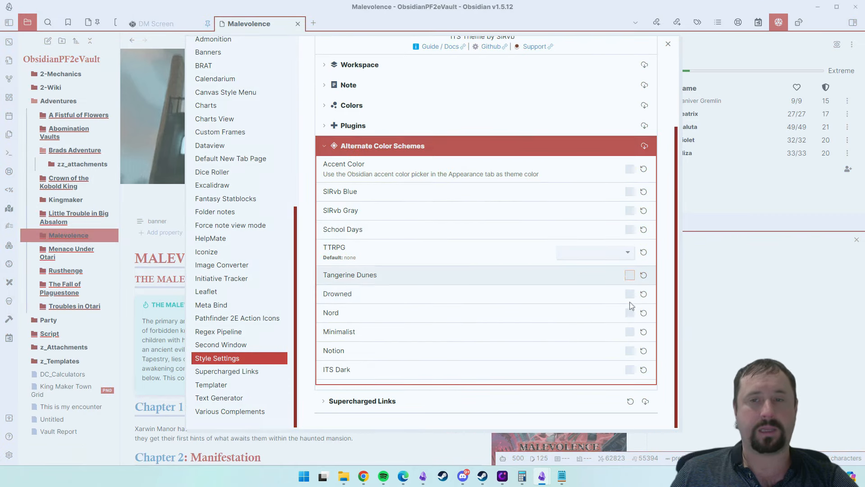
left_click(630, 294)
left_click(630, 293)
left_click(629, 312)
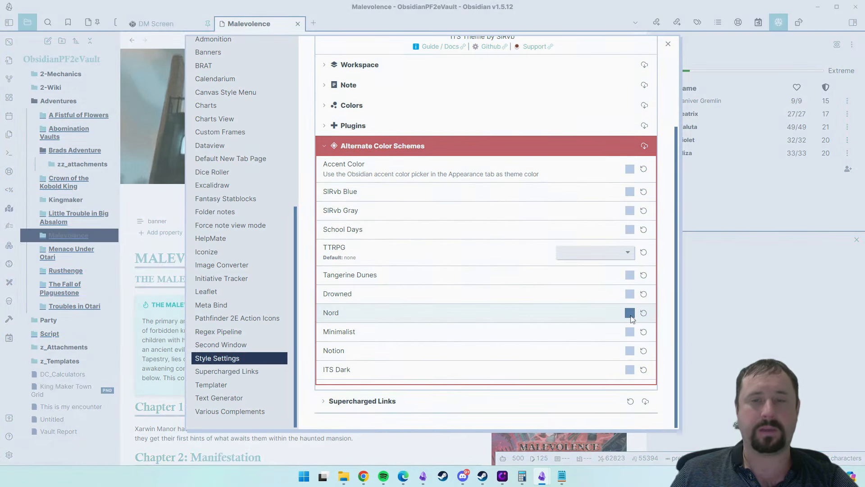
left_click(630, 313)
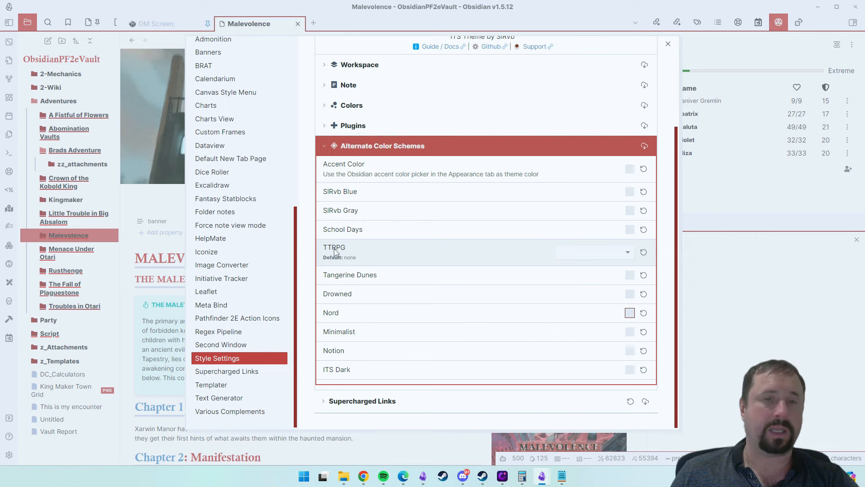
- Try the WOTC/Beyond, SlRvb D&D and Pathfinder schemes for the TTRPG option in turn
left_click(634, 251)
left_click(603, 280)
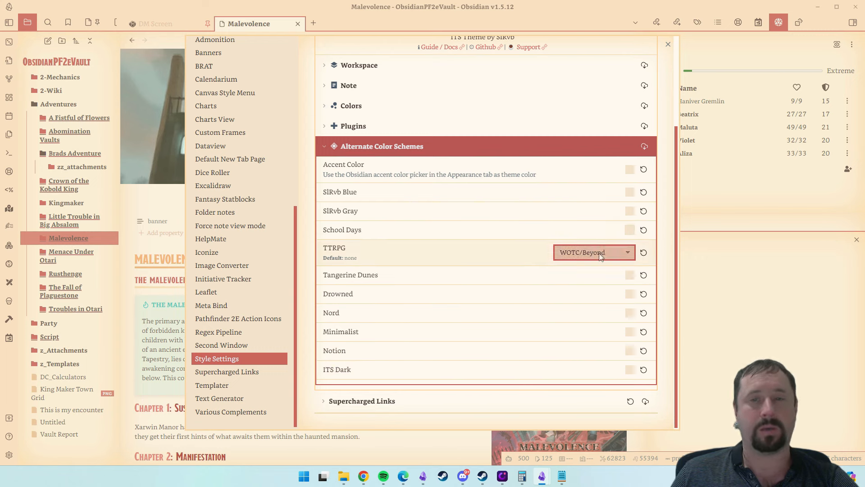
left_click(619, 252)
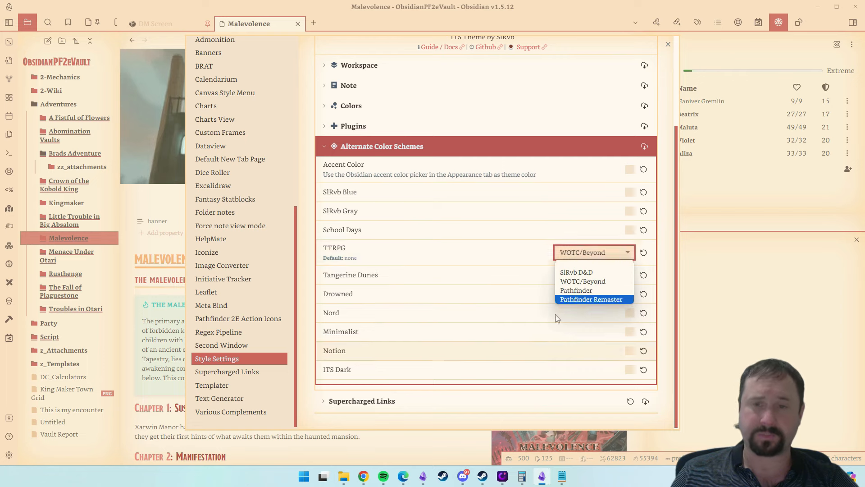
left_click(615, 272)
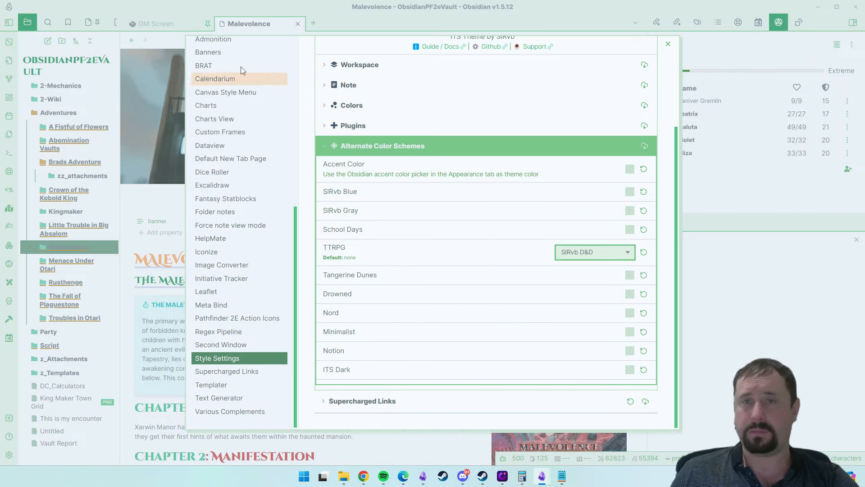
left_click(601, 254)
left_click(581, 288)
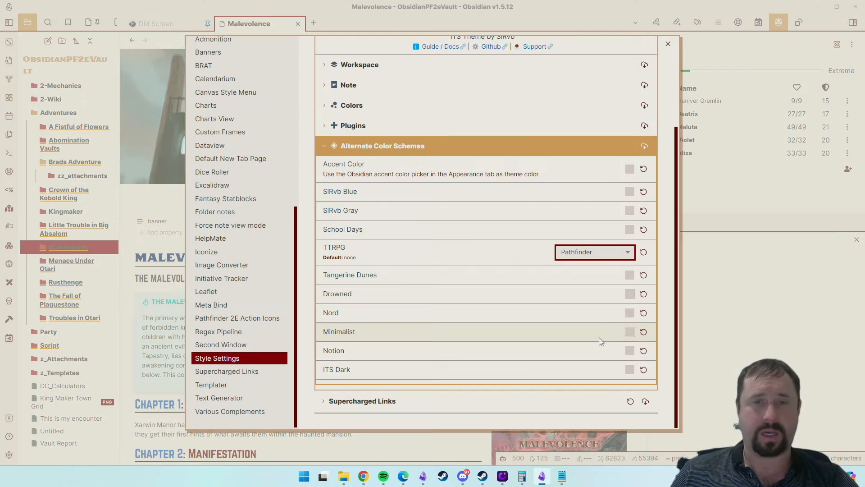
- Set the TTRPG color scheme to Pathfinder Remaster, comparing it with WOTC/Beyond, and close the settings
left_click(592, 251)
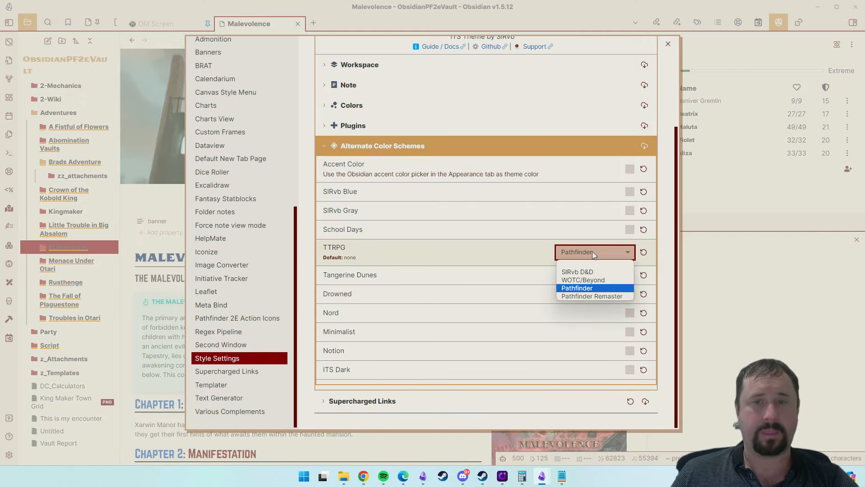
left_click(574, 296)
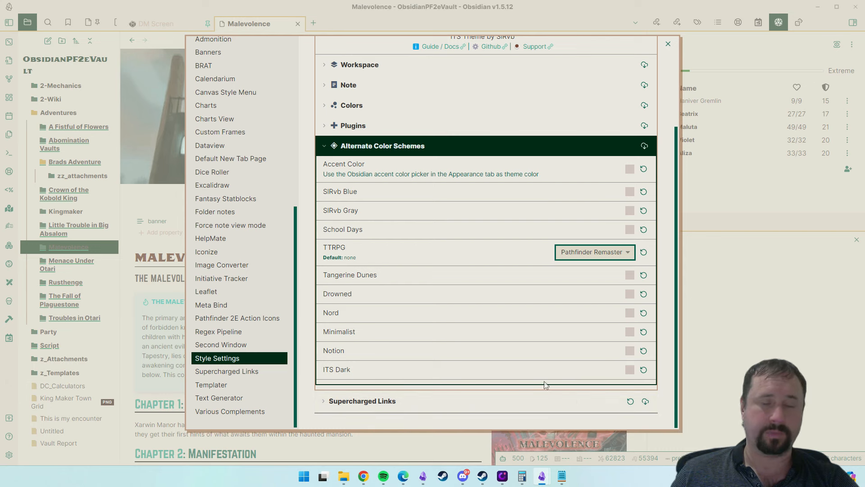
left_click(577, 253)
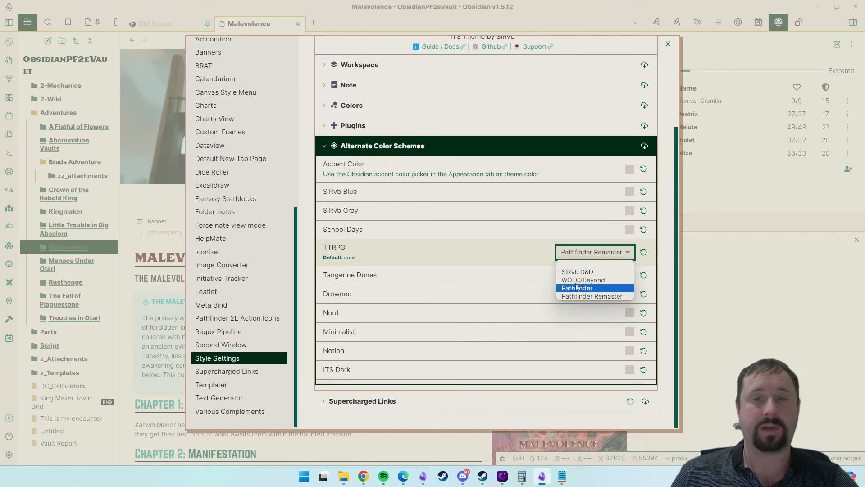
left_click(581, 280)
left_click(584, 252)
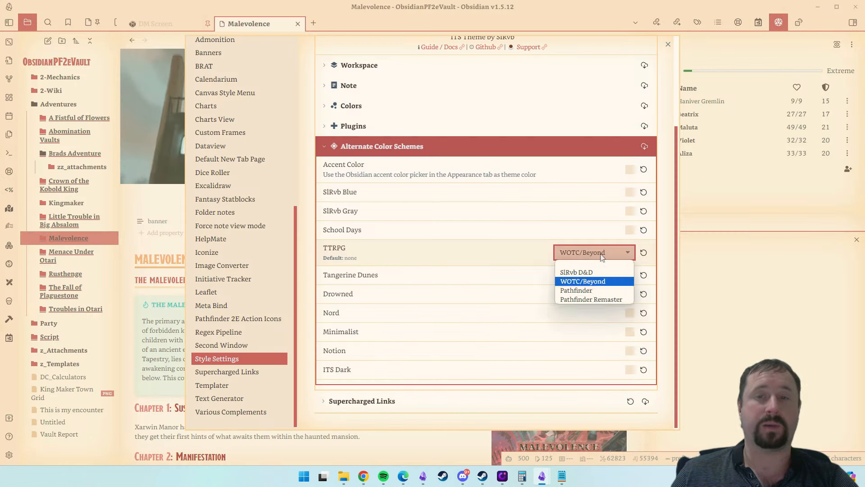
left_click(588, 302)
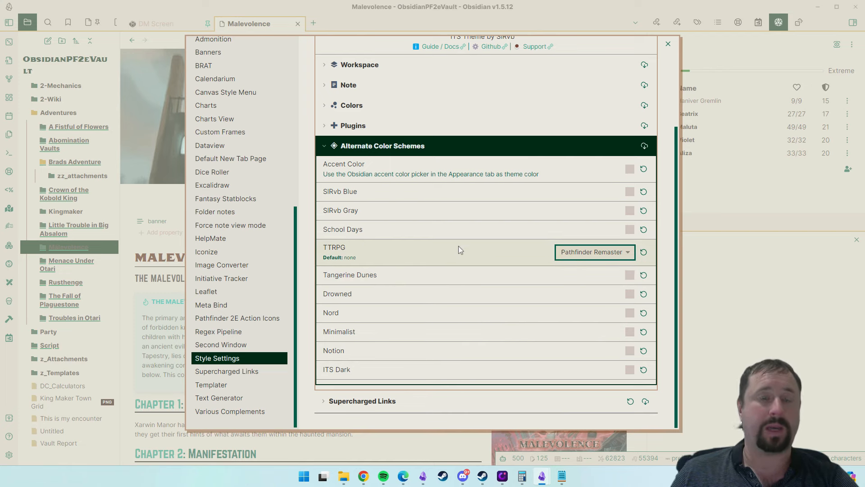
left_click(744, 311)
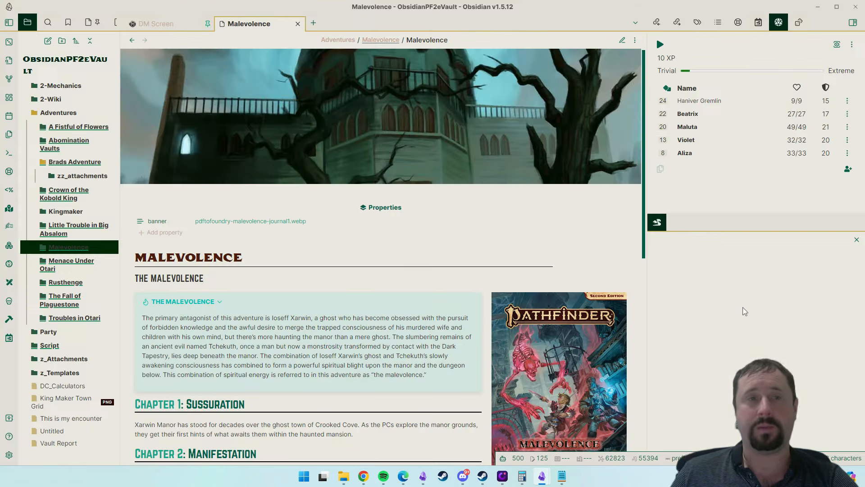
- Examine how the Malevolence note's headings, callout, cover image and Advancement Track table look in the chosen color scheme
scroll(275, 237, "down", 3)
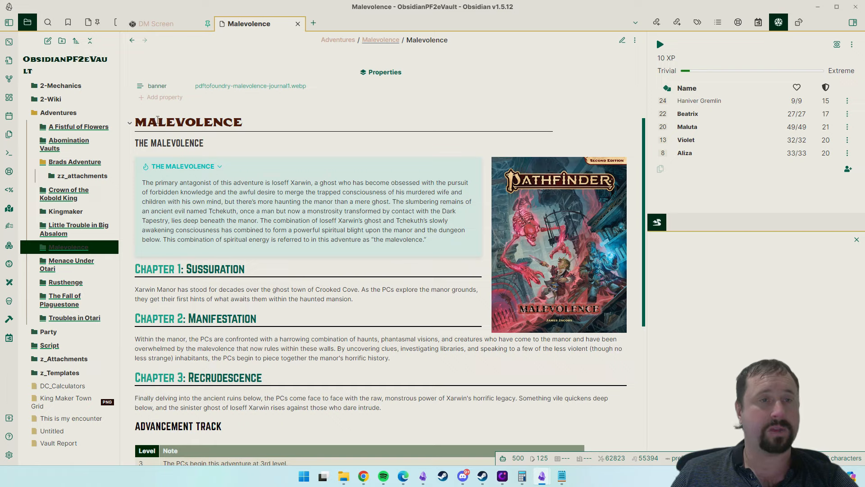
scroll(405, 219, "down", 4)
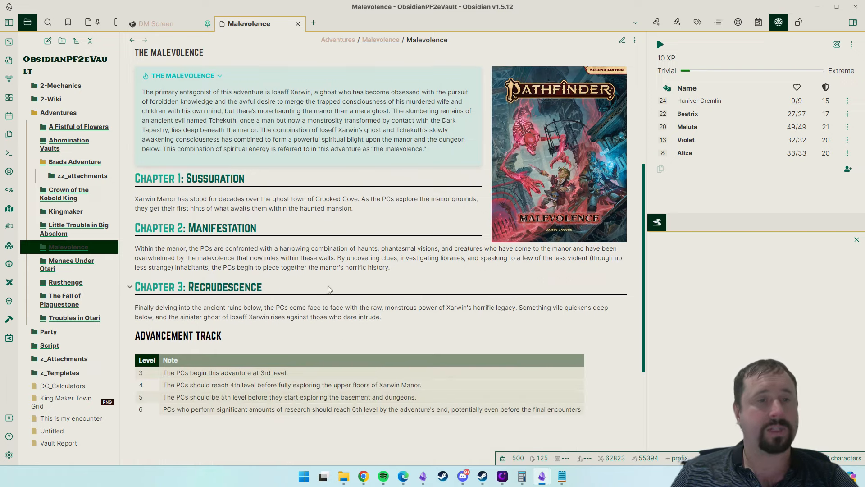
scroll(399, 242, "up", 5)
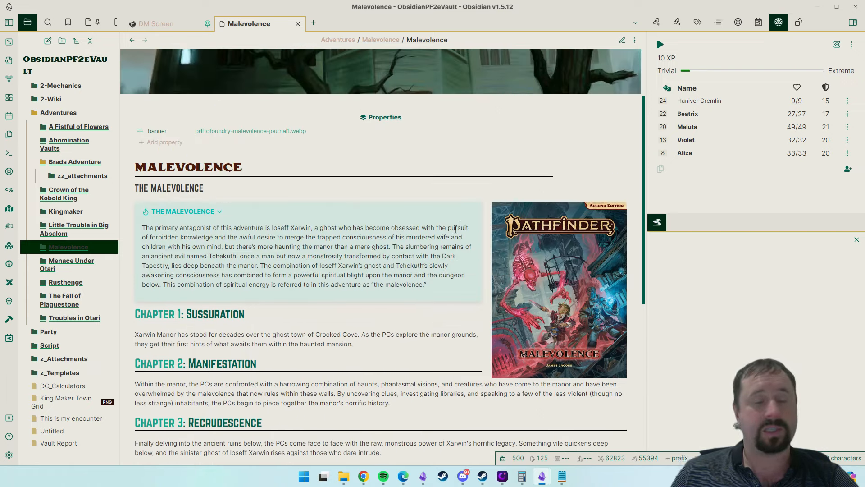
scroll(433, 235, "down", 4)
scroll(430, 238, "up", 5)
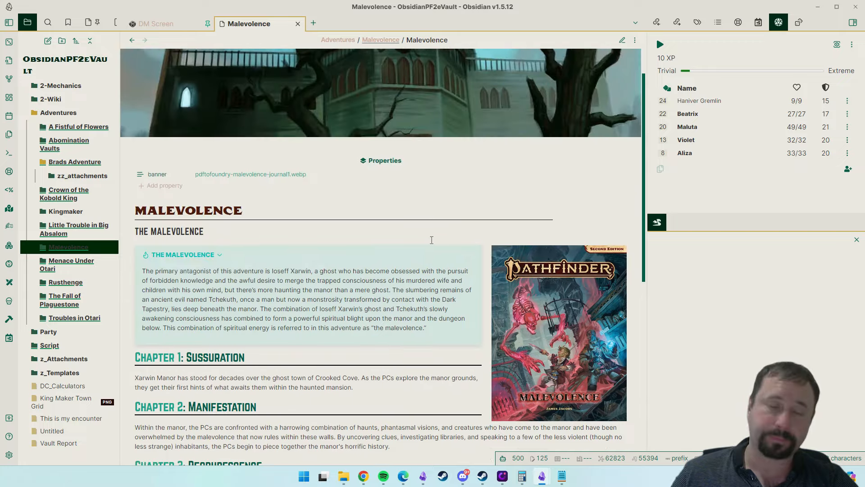
scroll(430, 246, "up", 1)
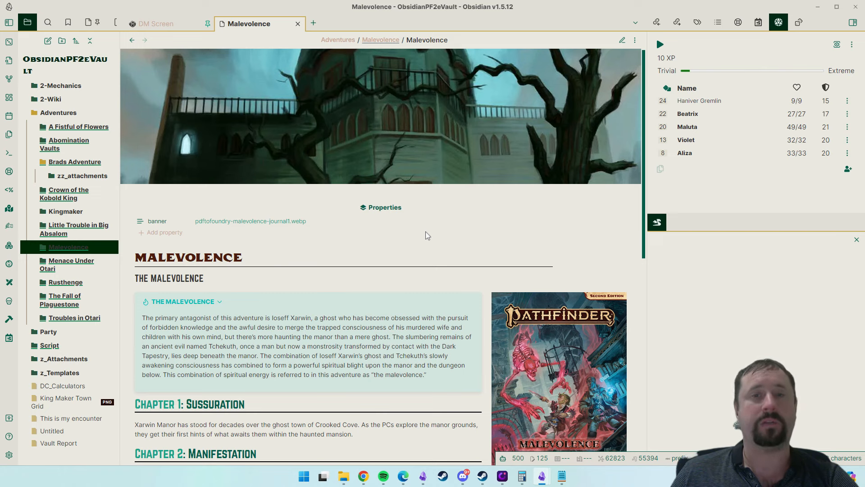
scroll(426, 232, "down", 1)
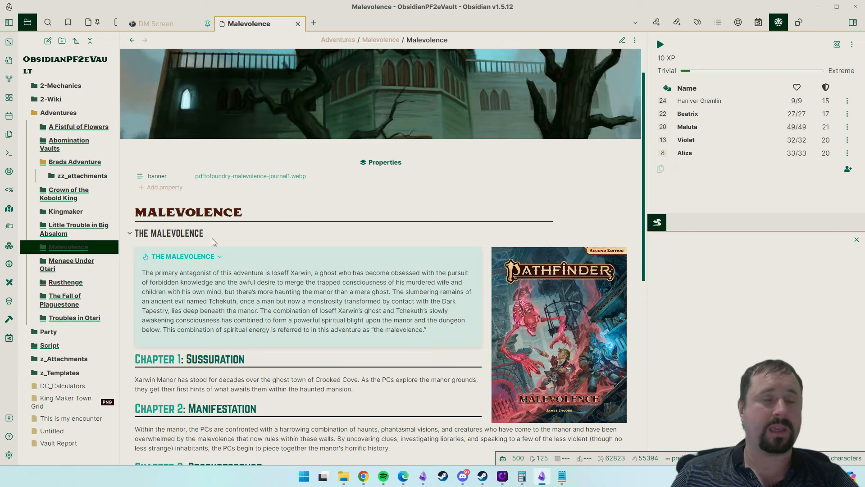
left_click_drag(221, 238, 136, 232)
scroll(311, 281, "down", 4)
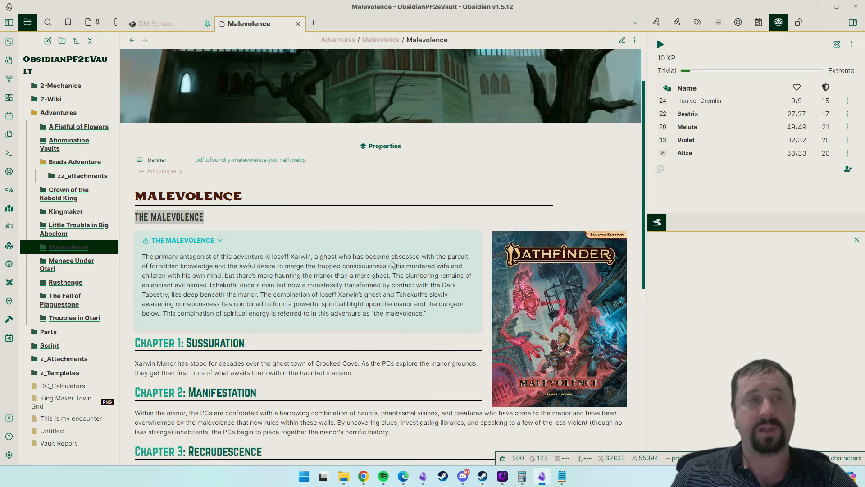
scroll(440, 295, "up", 4)
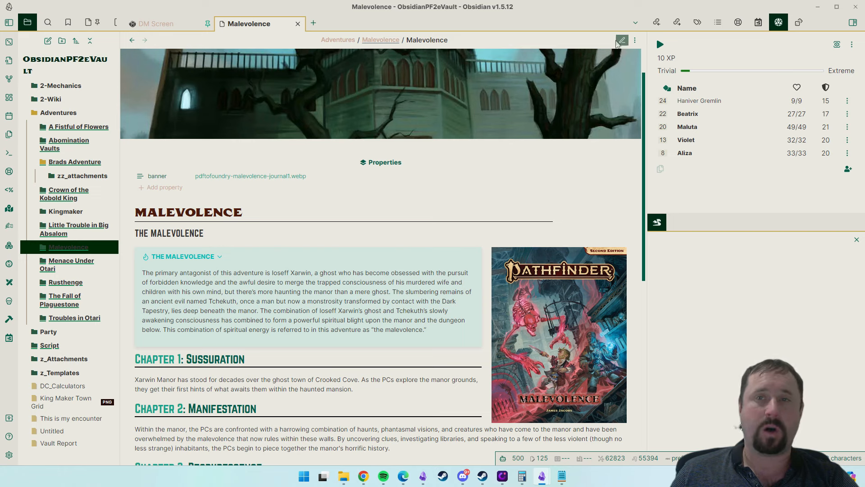
scroll(242, 229, "down", 1)
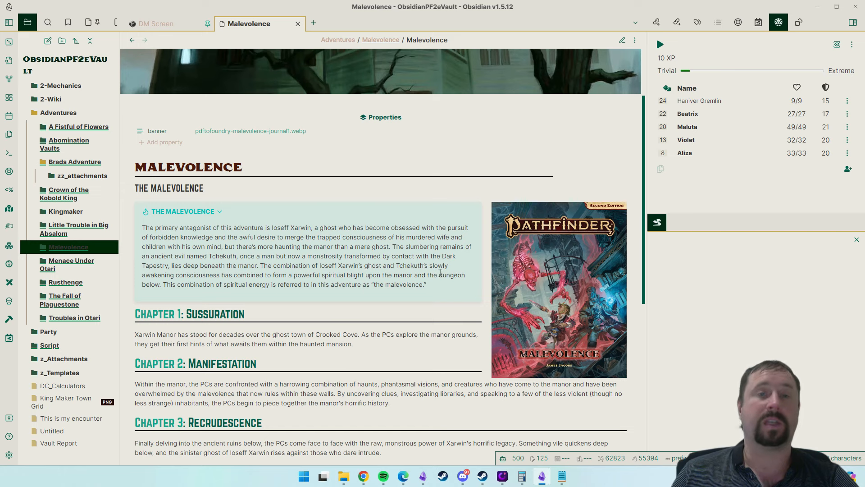
scroll(481, 318, "down", 2)
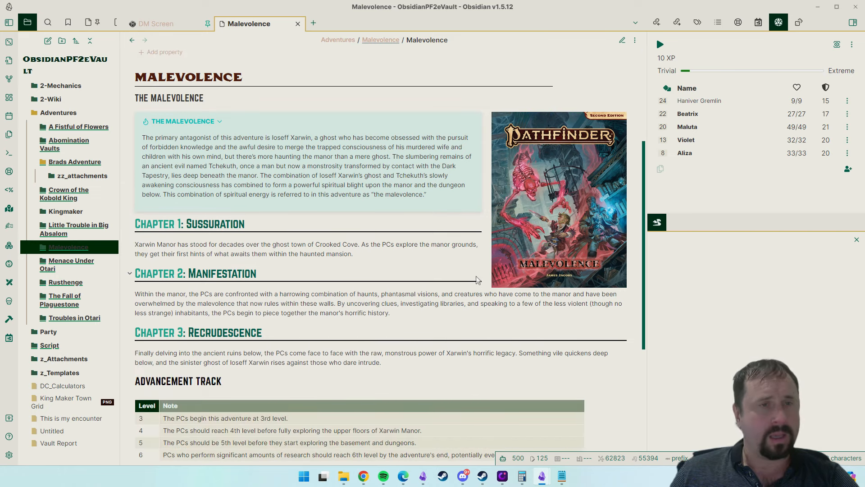
scroll(477, 281, "up", 2)
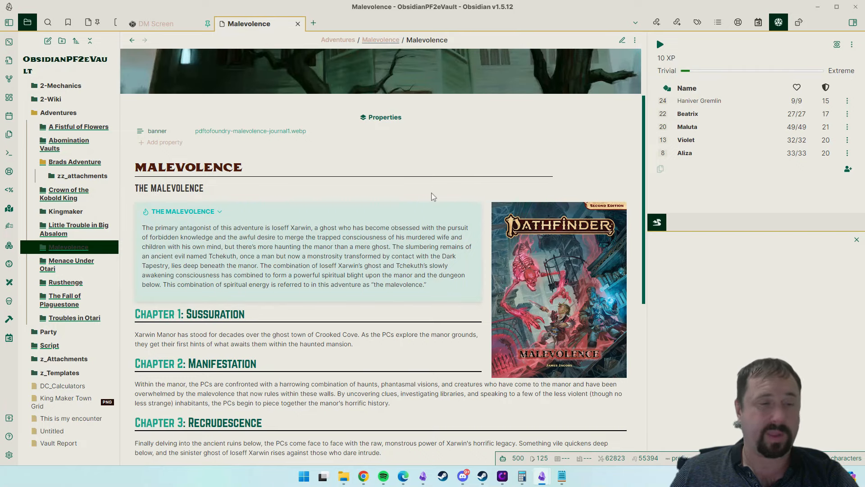
- Browse the community themes from the Appearance settings, install and activate the Prism theme, and close the theme browser
left_click(9, 454)
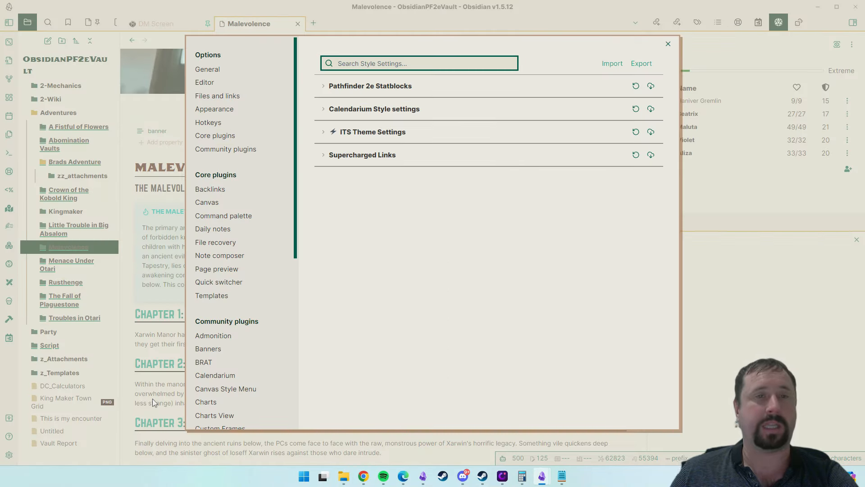
left_click(216, 109)
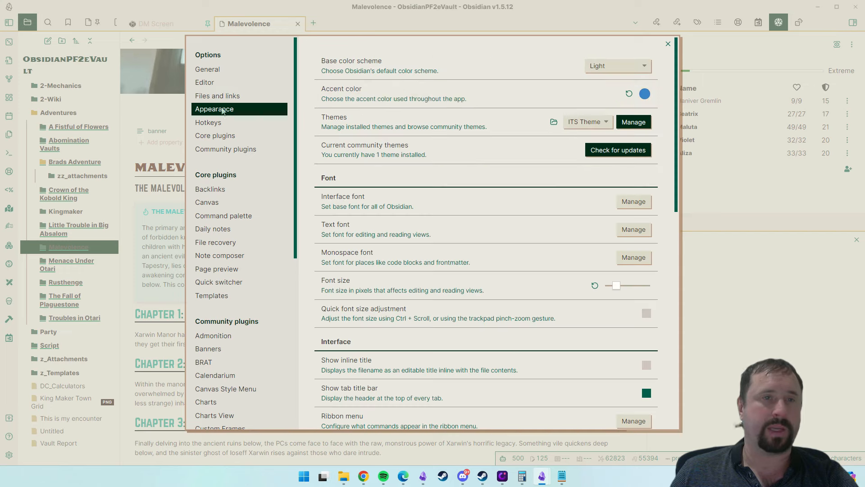
left_click(634, 120)
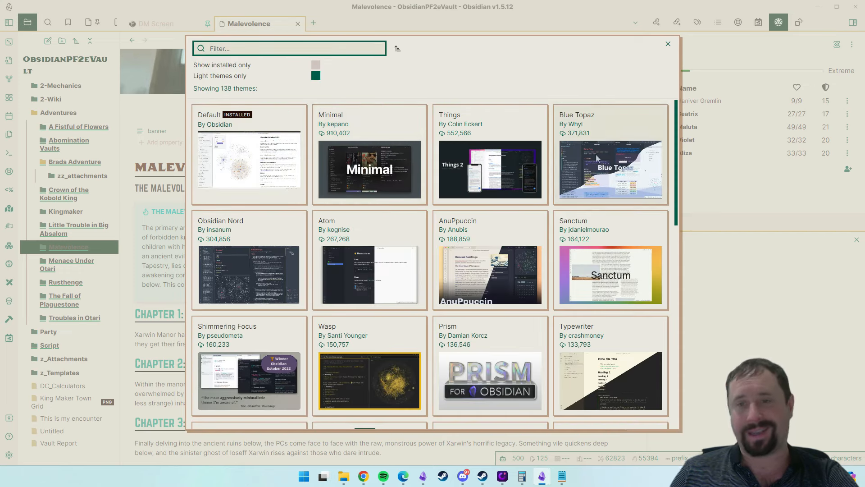
scroll(442, 342, "down", 2)
left_click(476, 298)
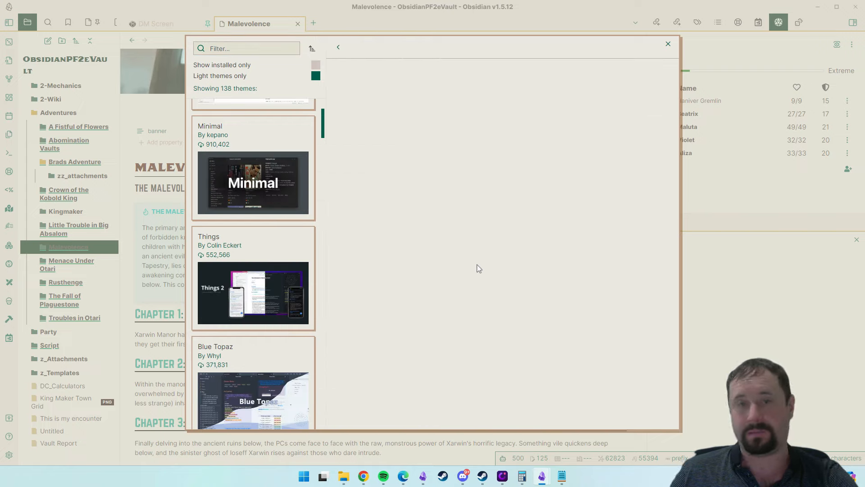
left_click(363, 154)
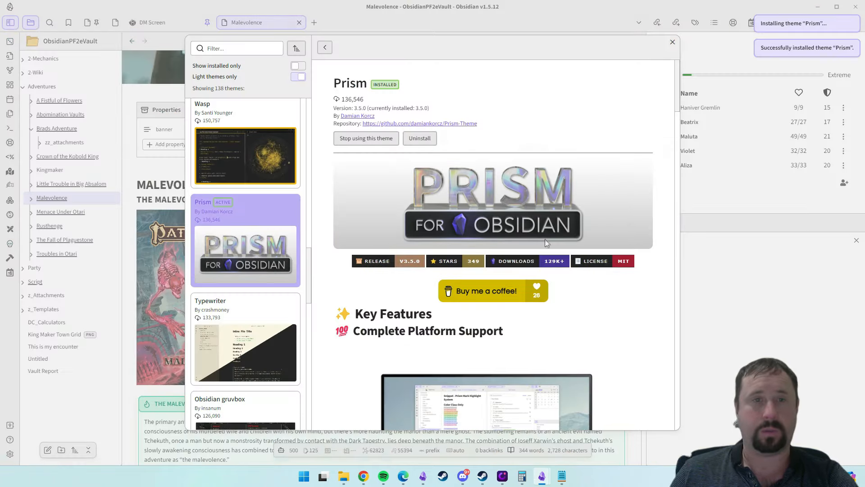
left_click(673, 42)
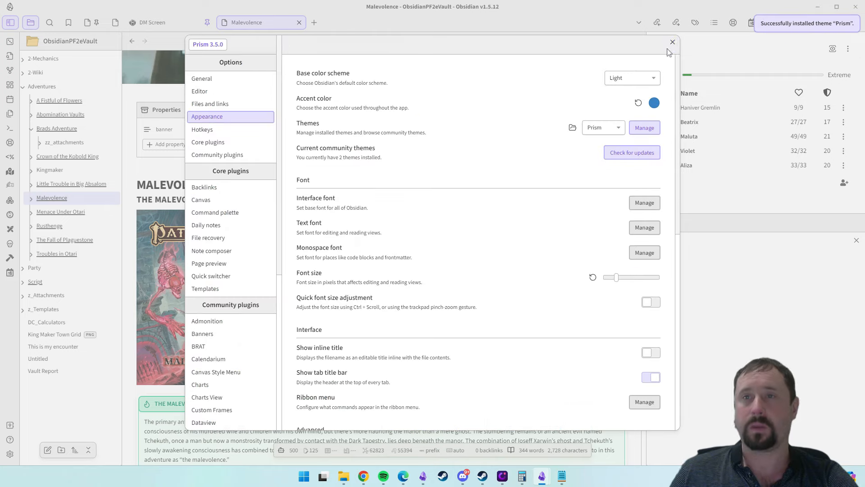
- Close the settings and look at the Malevolence note and the side pane under the Prism theme
left_click(672, 42)
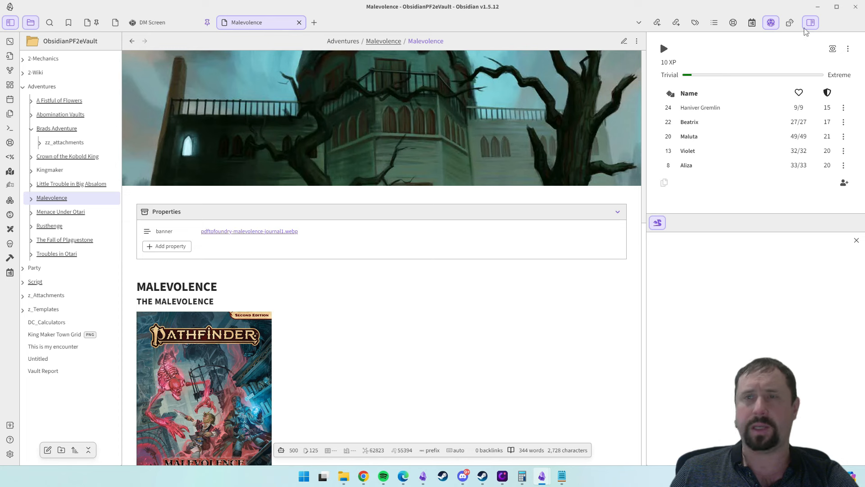
left_click(753, 23)
left_click(771, 23)
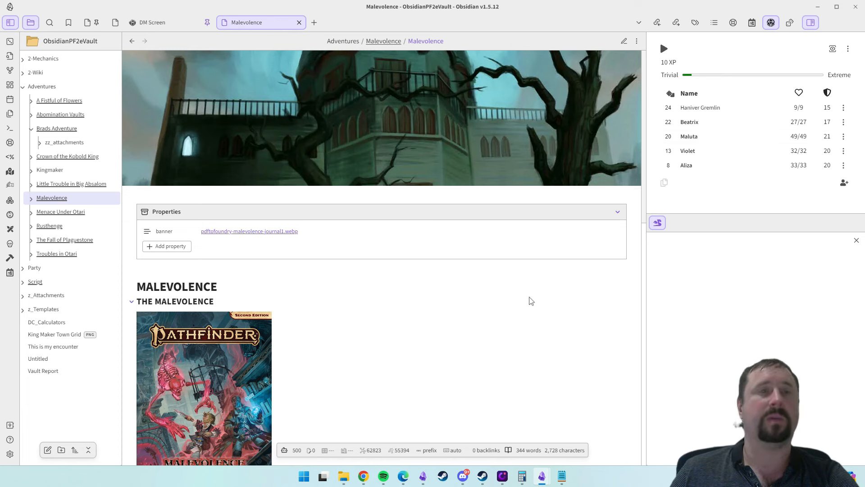
- Open the community theme browser from the Appearance settings, search for "its" and open the ITS Theme page
left_click(10, 453)
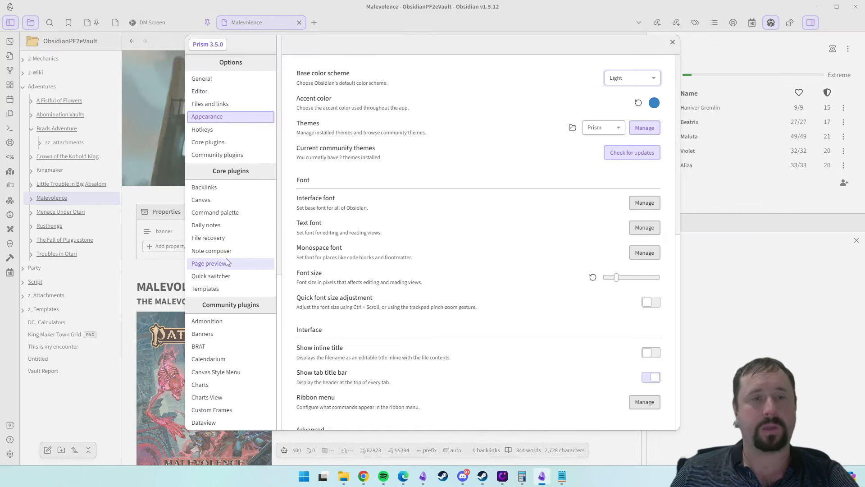
left_click(644, 128)
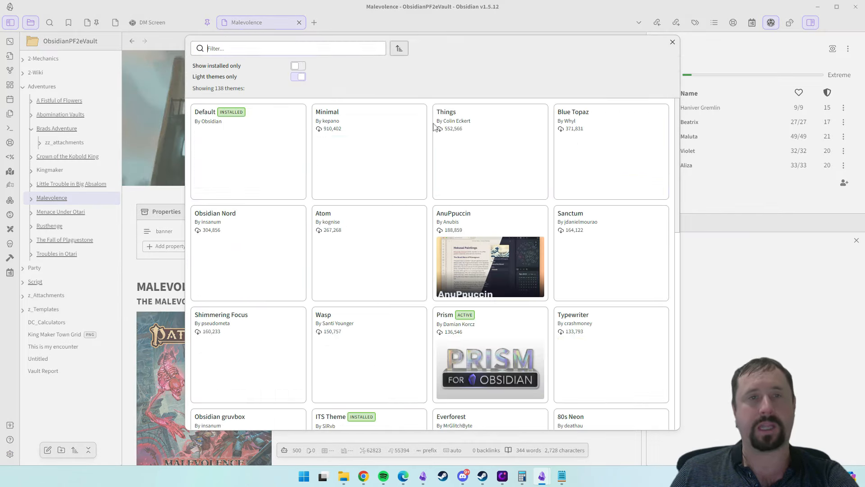
type("itds")
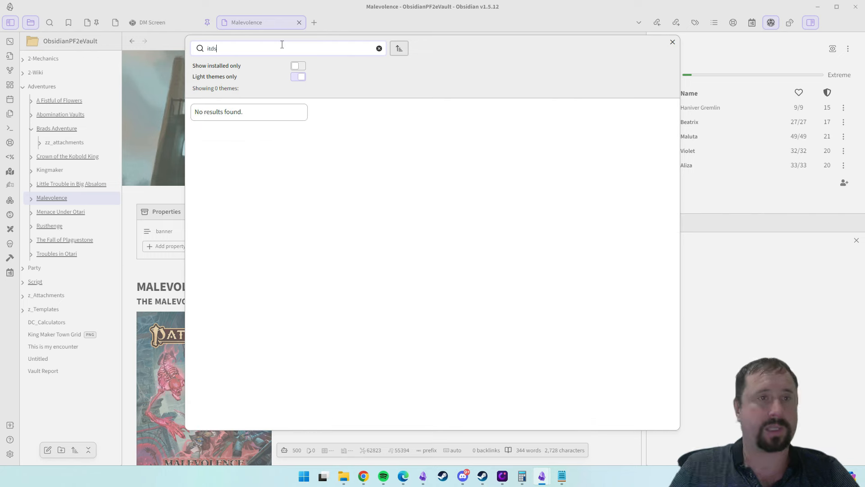
key("BackSpace")
type("s")
left_click(256, 195)
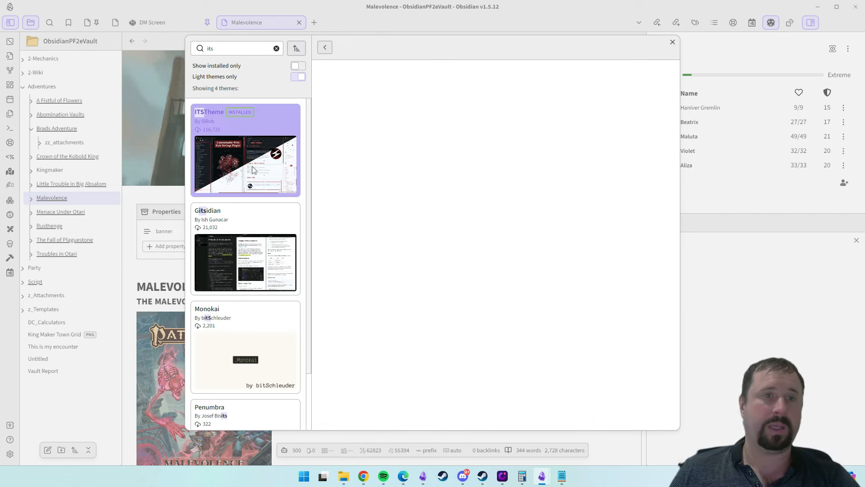
- Open the ITS Theme Documentation website from the theme's Guide section and view its Callout Adjustments page in a separate tab
scroll(449, 149, "down", 5)
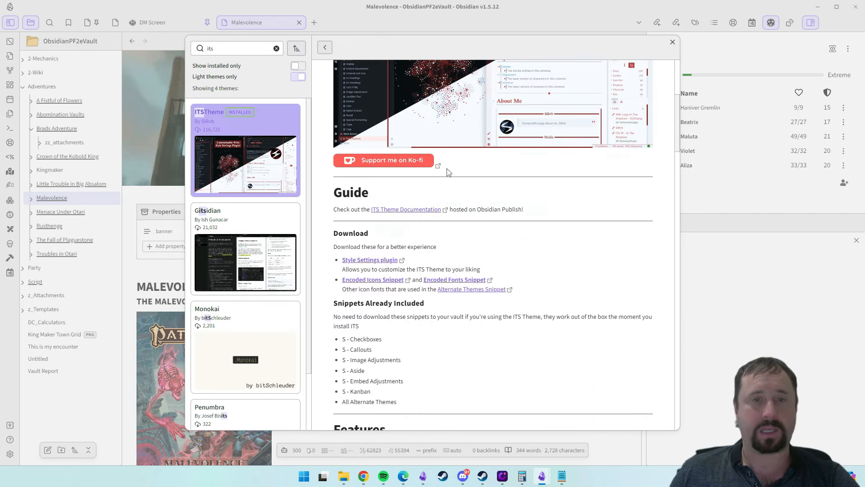
left_click(407, 210)
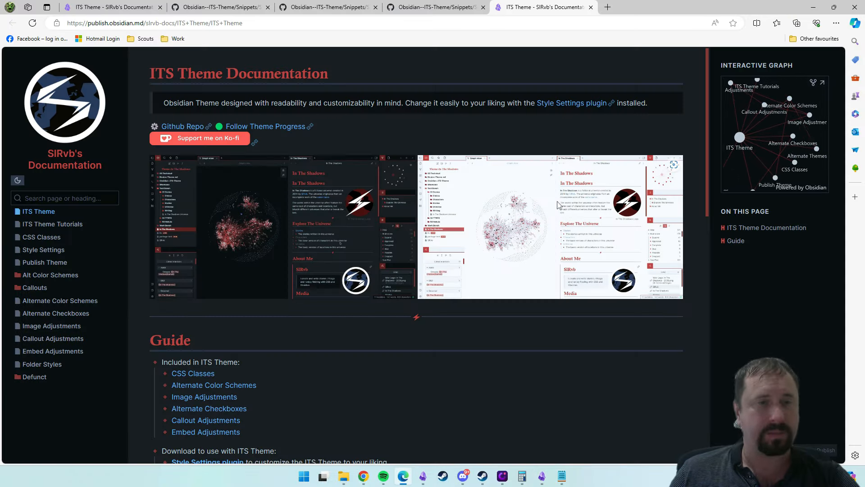
scroll(548, 206, "down", 3)
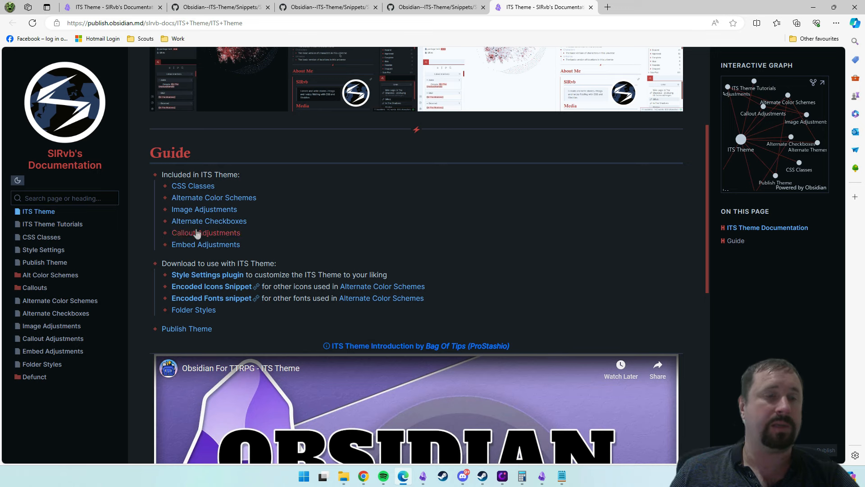
mouse_move(184, 235)
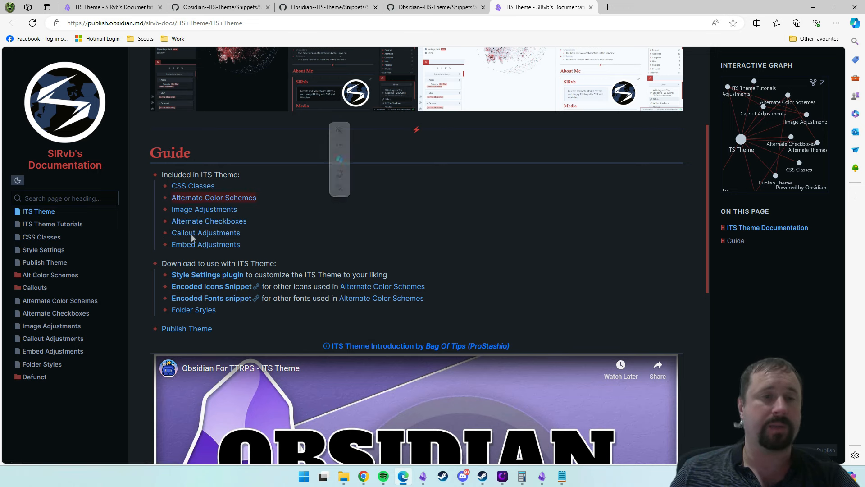
left_click(609, 10)
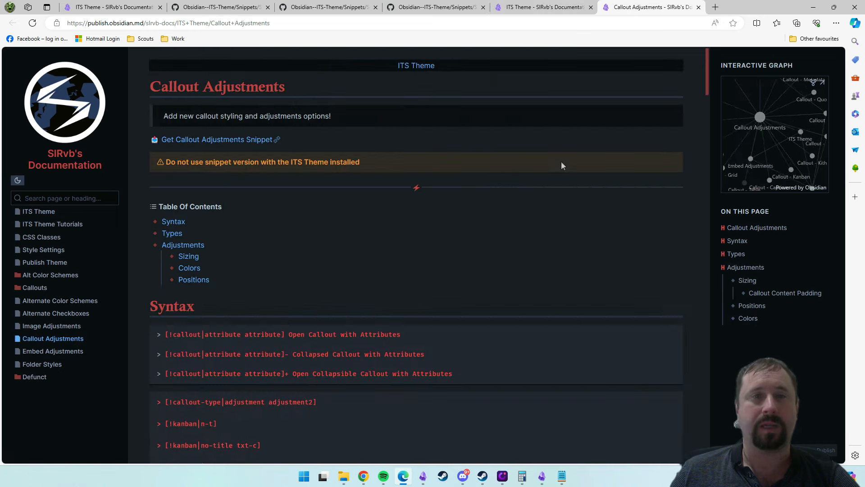
left_click_drag(320, 141, 161, 141)
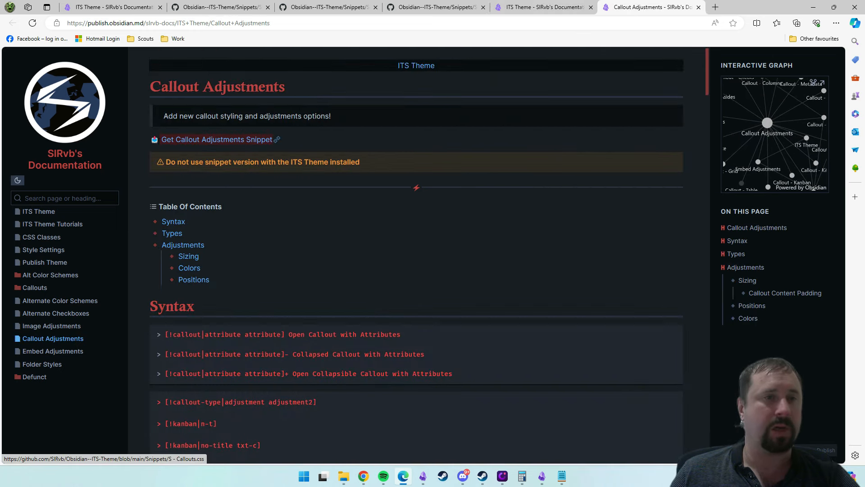
left_click(325, 257)
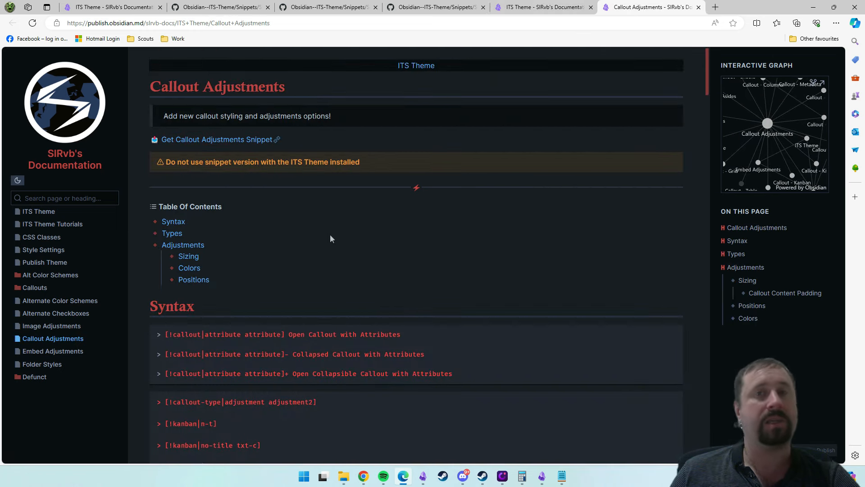
- Open the Image Adjustments page from the documentation's Guide list in a separate tab and view it
key("ctrl+shift+Tab")
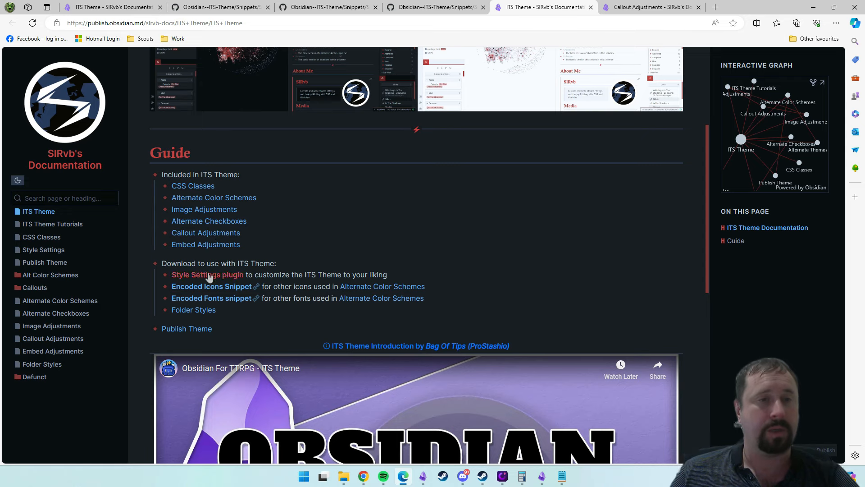
middle_click(190, 211)
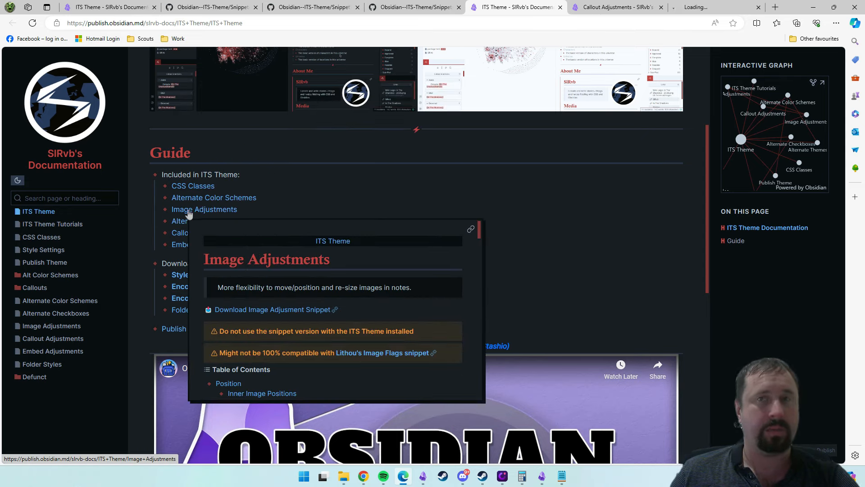
left_click(717, 7)
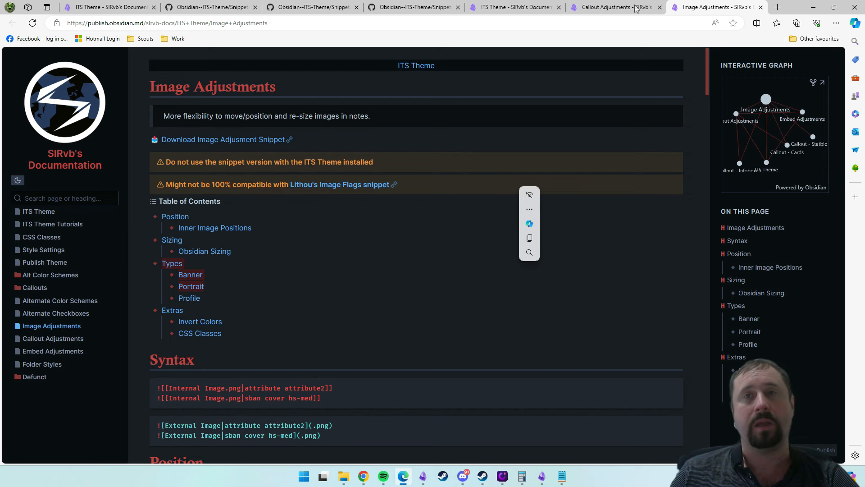
- Download the S - Callouts.css snippet linked on the Callout Adjustments page from GitHub and show the file in its folder
left_click(640, 7)
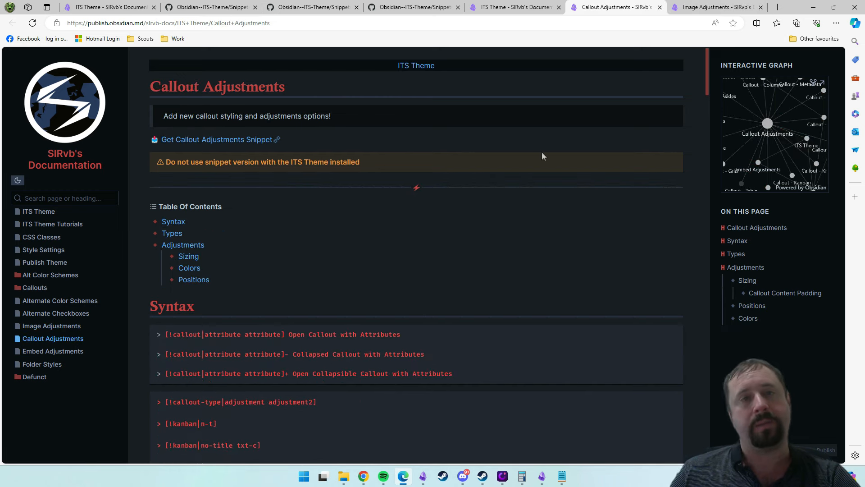
left_click(228, 140)
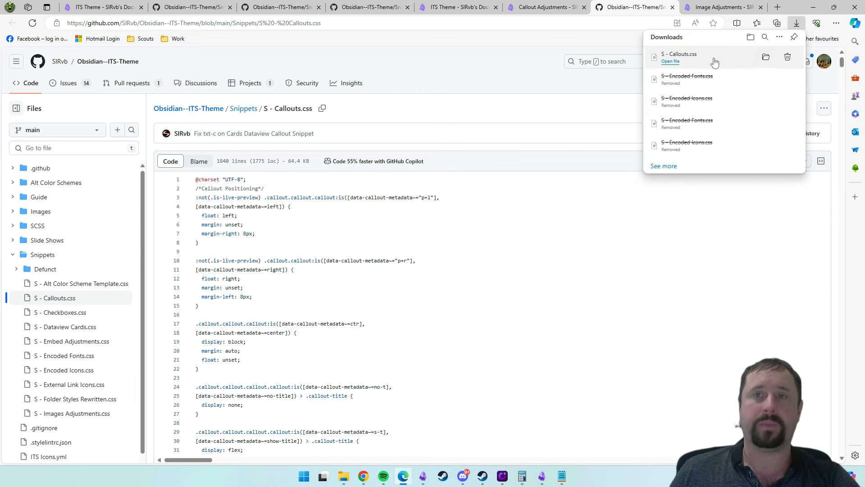
left_click(766, 59)
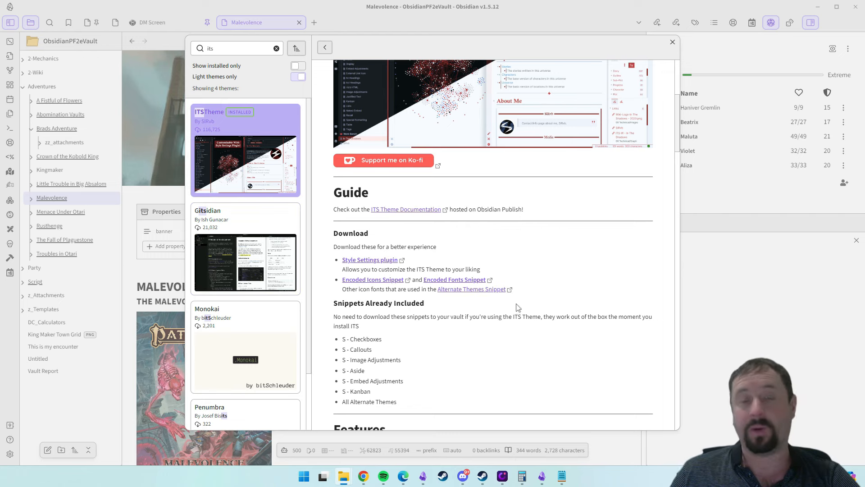
- Switch back to Obsidian, review the ITS Theme page, make ITS Theme the active theme again and close the theme browser and settings
scroll(551, 274, "down", 4)
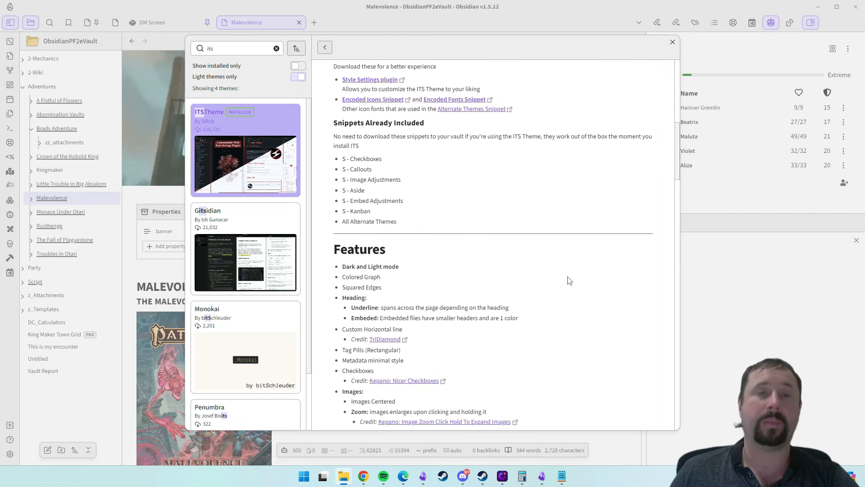
scroll(568, 280, "up", 9)
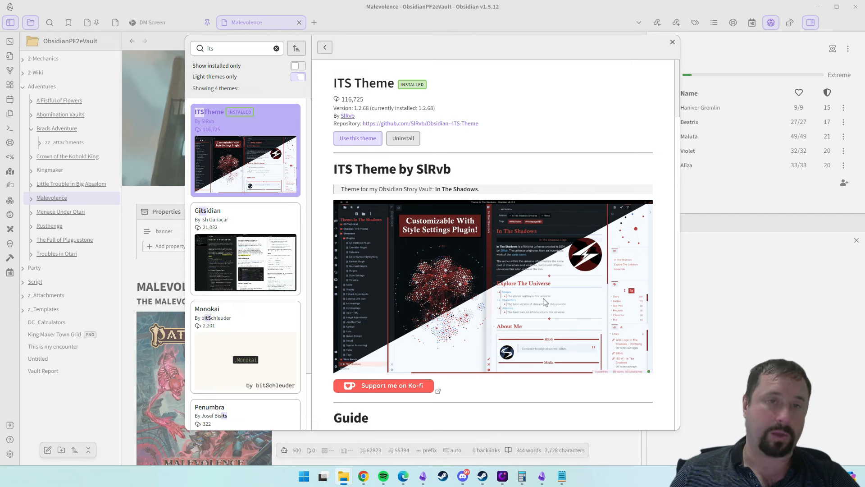
left_click(323, 47)
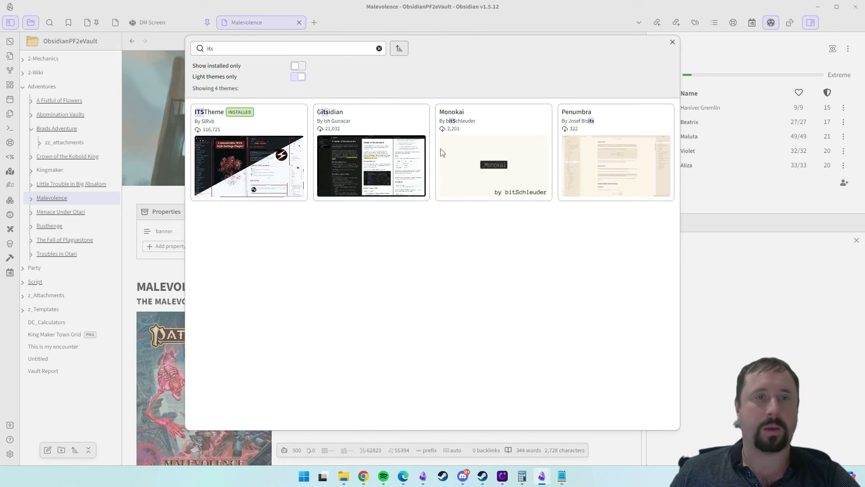
left_click(268, 136)
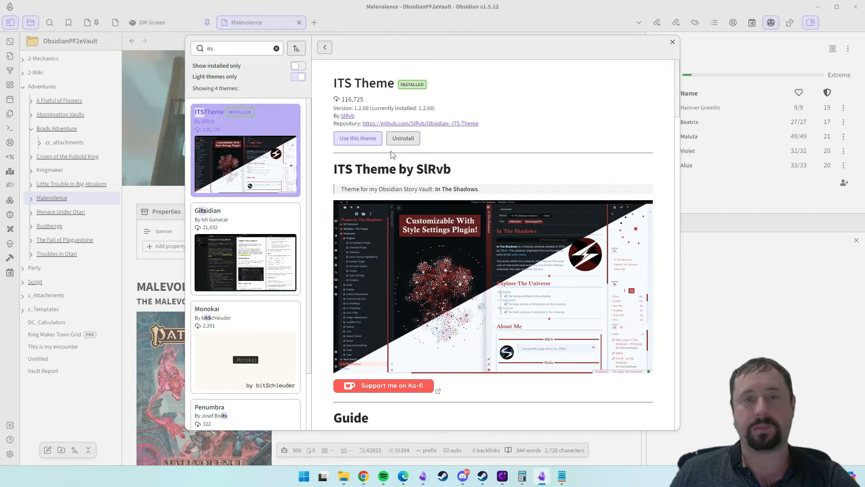
left_click(352, 138)
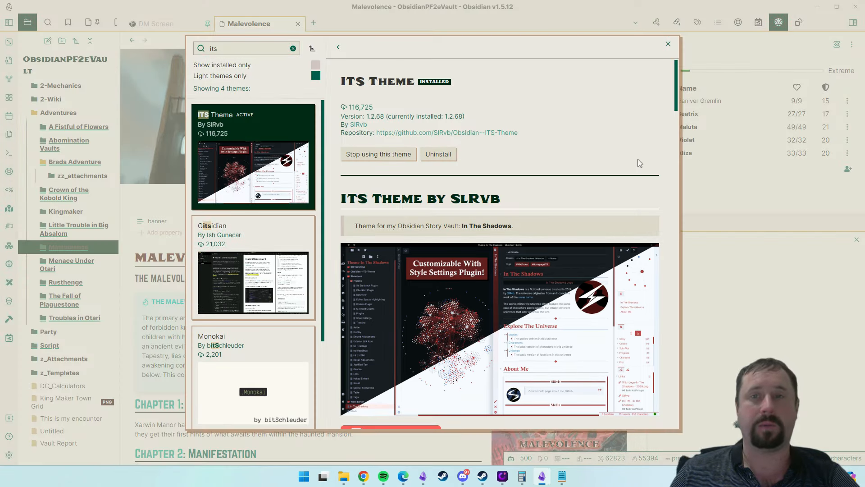
left_click(668, 43)
left_click(670, 41)
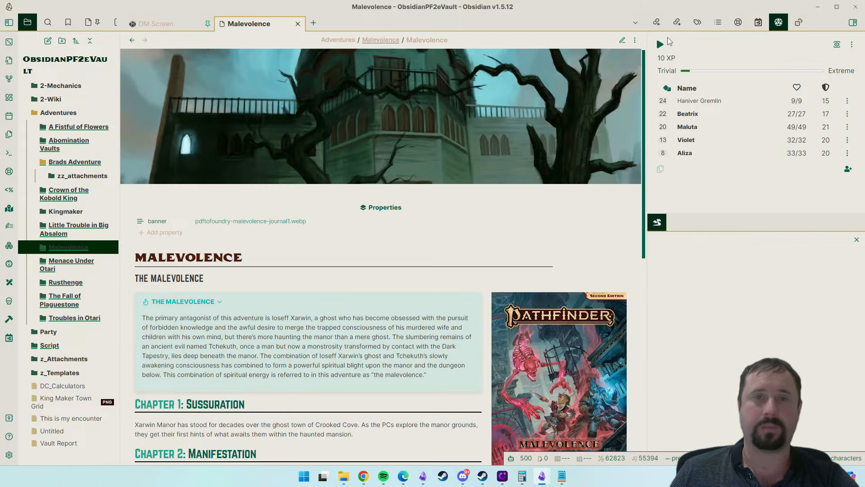
- Look over the Malevolence note's callout, cover image and chapter headings in the ITS Theme
scroll(292, 267, "down", 1)
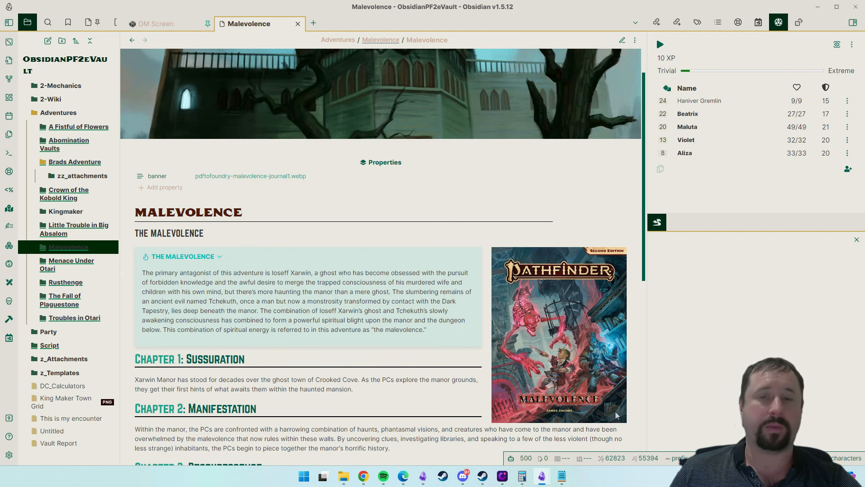
scroll(605, 295, "down", 2)
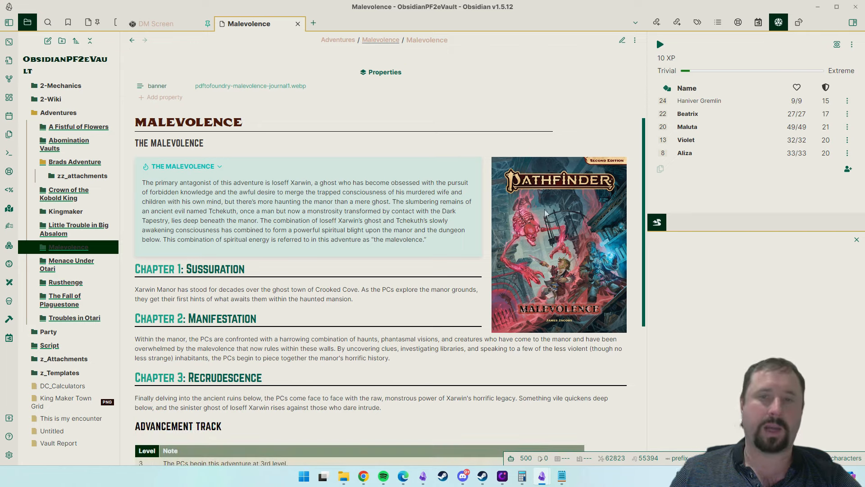
scroll(351, 250, "up", 2)
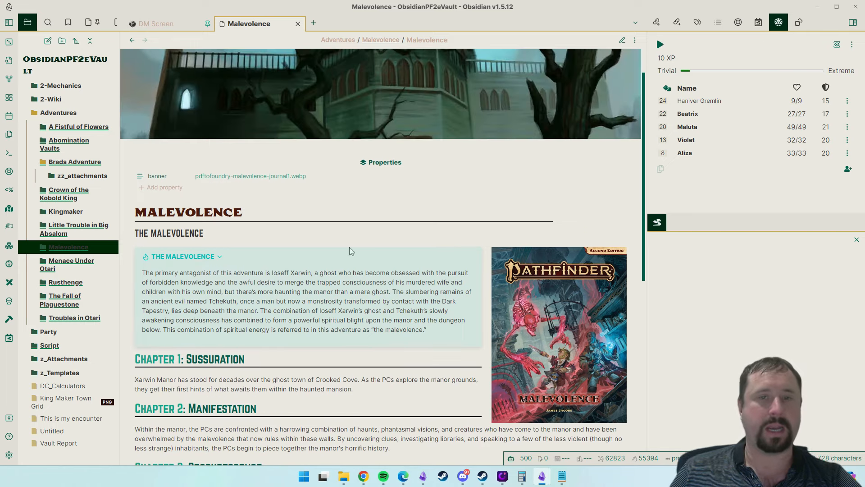
scroll(354, 249, "down", 1)
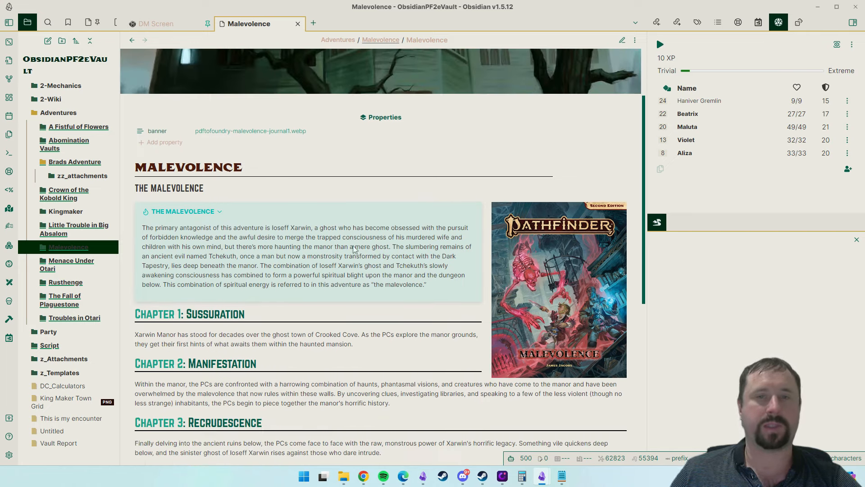
- Switch the Malevolence note out of reading view and into source mode to show its raw Markdown
left_click(635, 41)
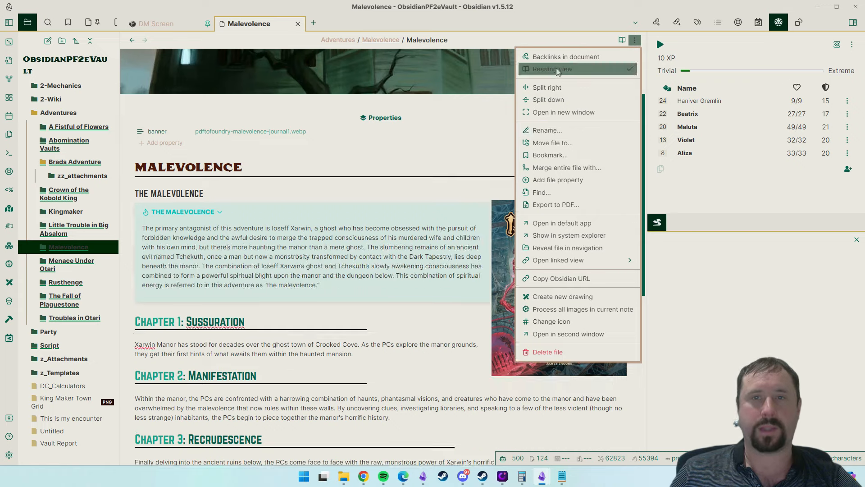
left_click(558, 70)
left_click(635, 41)
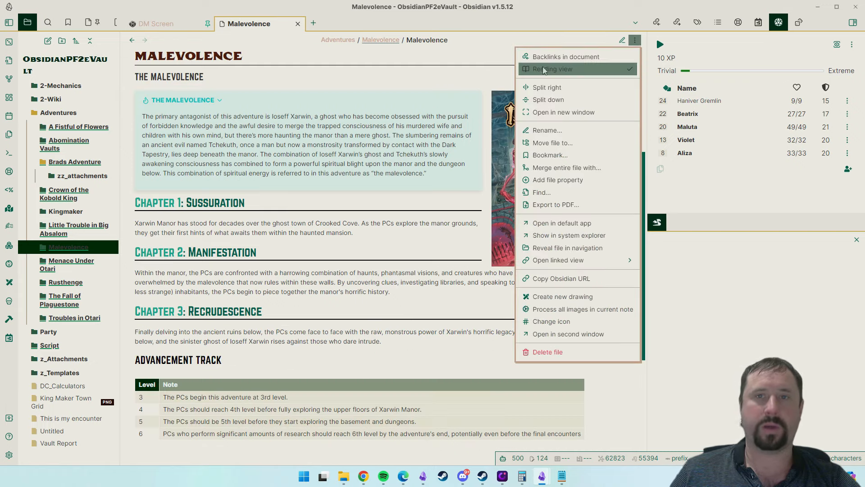
left_click(586, 69)
left_click(635, 40)
left_click(563, 81)
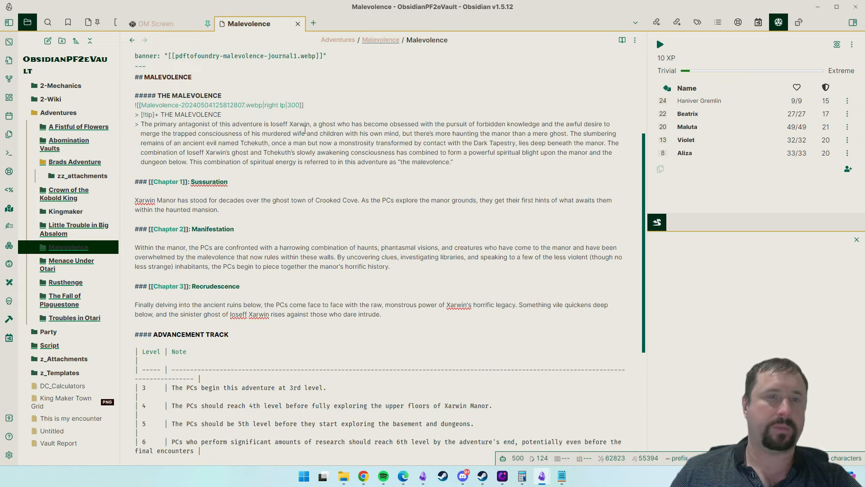
- Highlight the Malevolence cover image's embed line and its .webp file name in the raw Markdown
left_click_drag(304, 105, 135, 105)
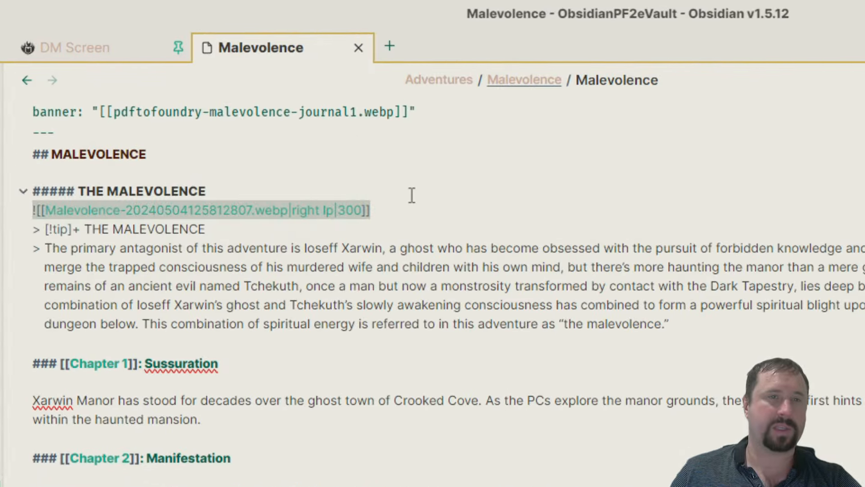
left_click(446, 201)
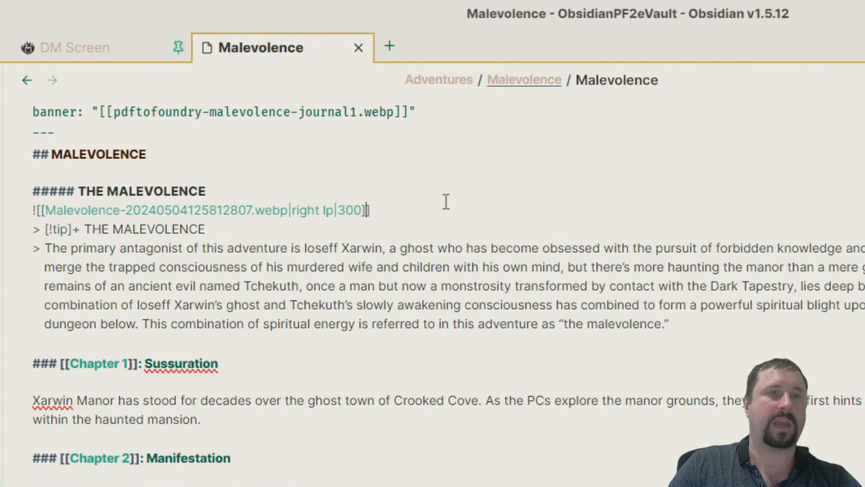
key("shift+Home")
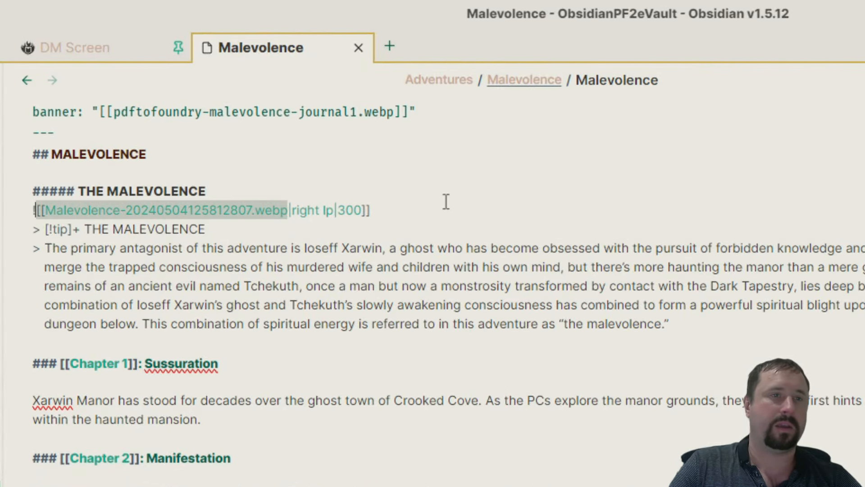
key("shift+Right")
key("shift+Right")
key("shift+Right")
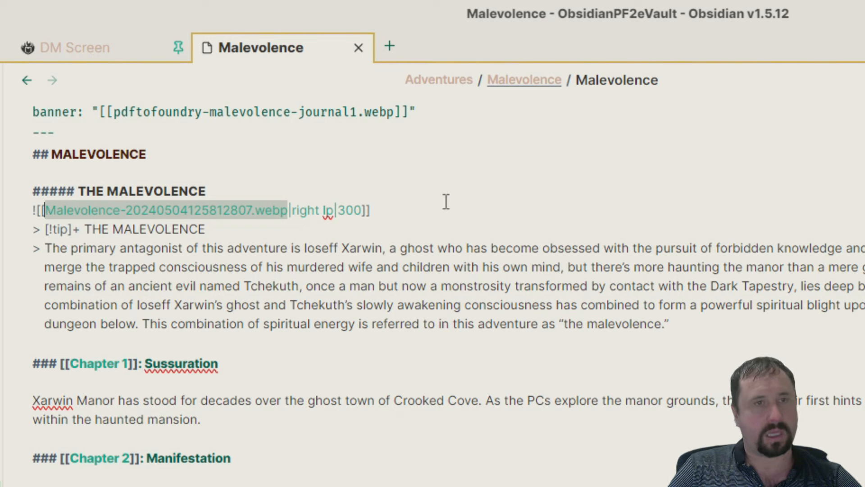
key("Left")
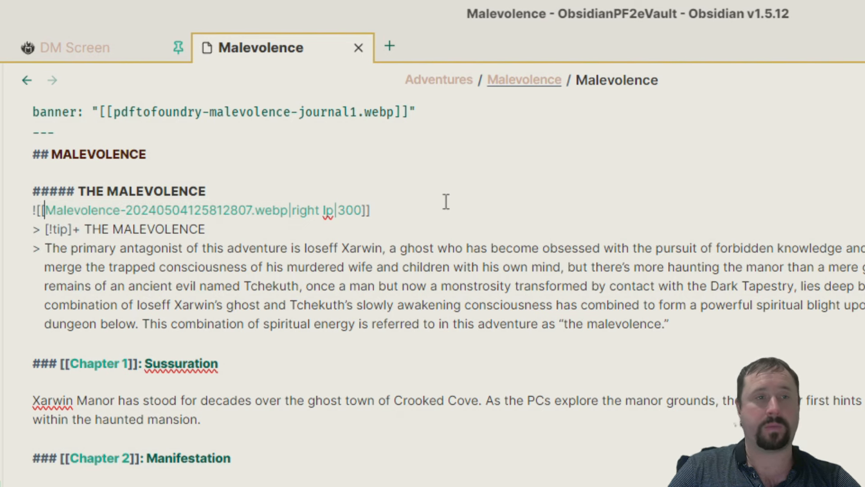
- Duplicate the cover image's embed line directly above the original, under the THE MALEVOLENCE heading
key("shift+End")
key("ctrl+c")
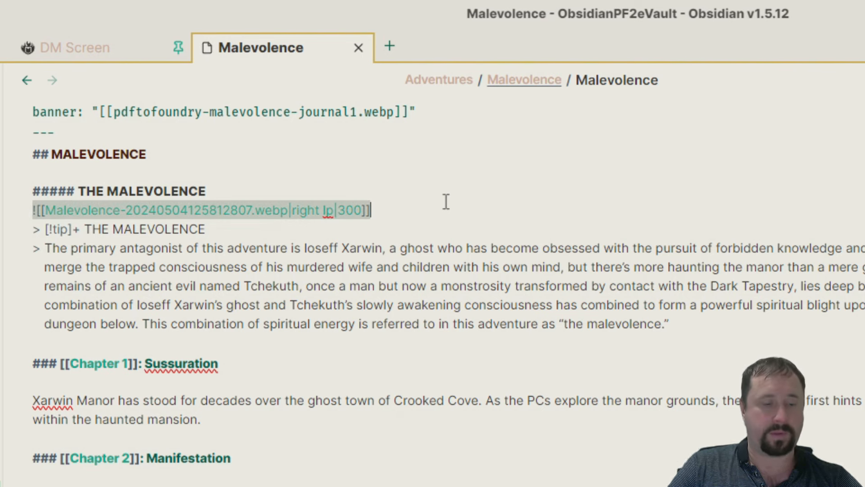
key("Home")
key("Return")
key("Up")
key("ctrl+v")
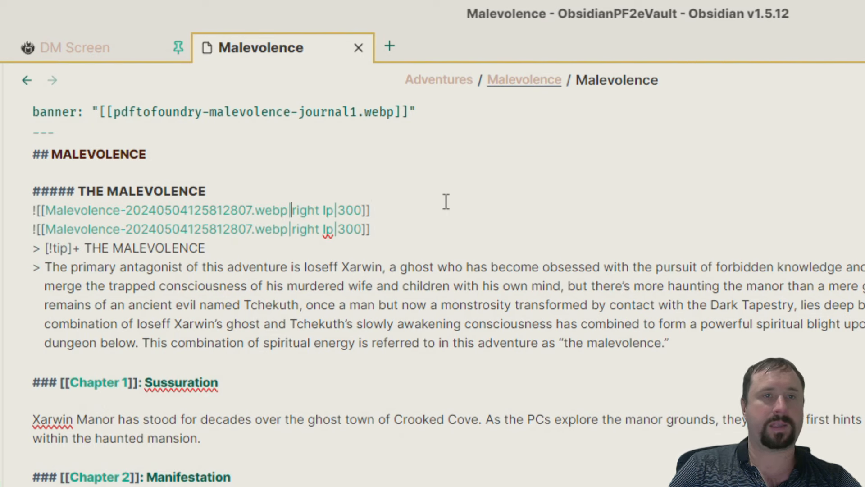
- Remove the |right lp|300 adjustments from the upper embed so only the .webp file name remains
key("shift+End")
key("shift+Left")
key("shift+Left")
key("BackSpace")
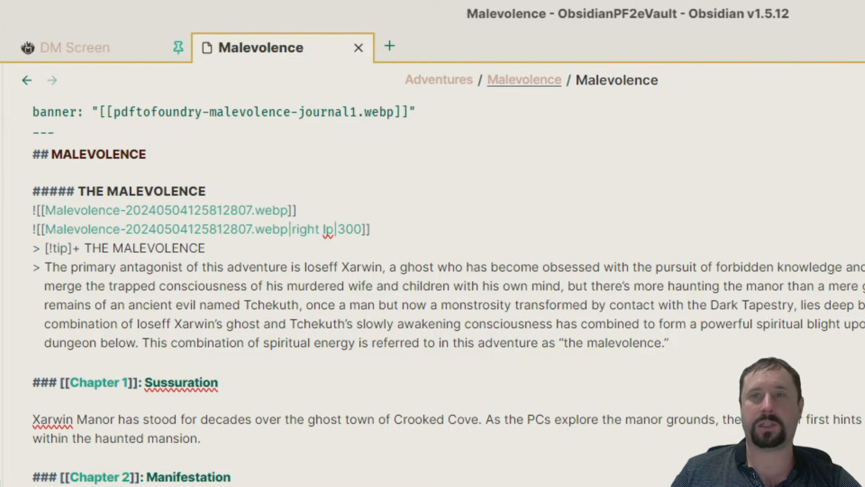
- Show the Malevolence note in reading view and compare the unadjusted cover image with the adjusted one beside the callout
left_click(756, 56)
scroll(581, 221, "down", 9)
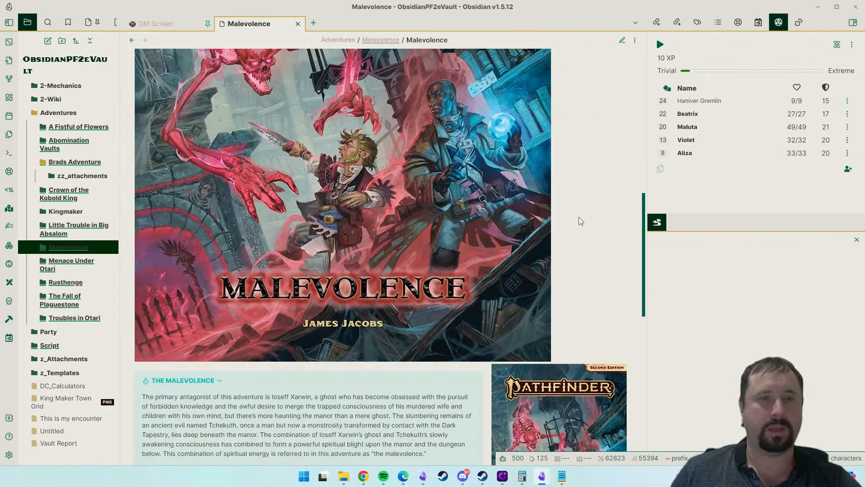
scroll(579, 217, "up", 6)
scroll(429, 219, "down", 3)
scroll(388, 215, "down", 5)
scroll(391, 216, "up", 5)
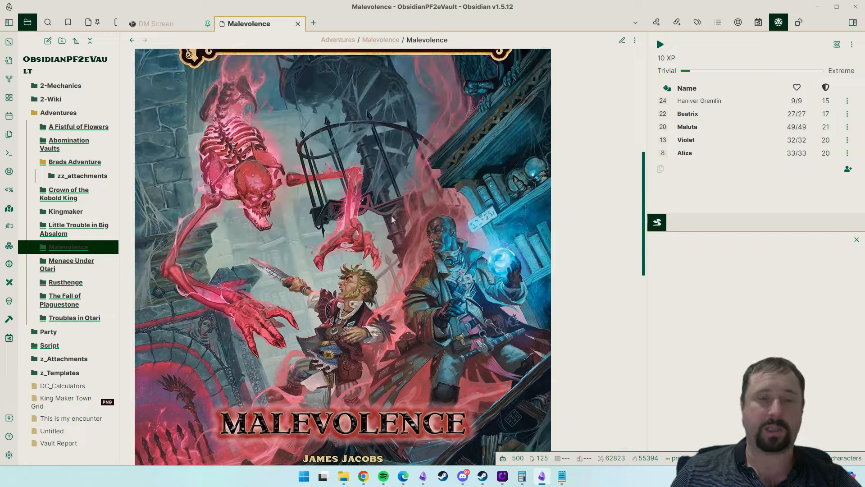
scroll(531, 204, "down", 6)
scroll(537, 212, "up", 10)
scroll(539, 215, "down", 3)
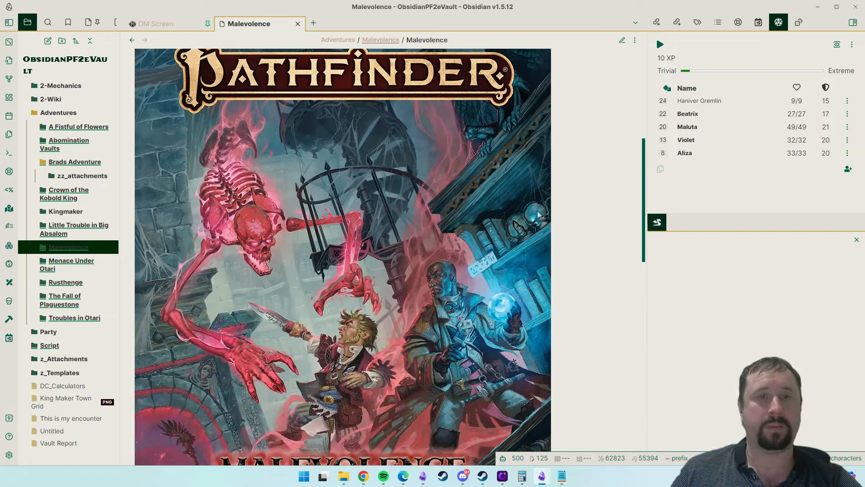
- Return the note to source mode and add a second plain embed of the cover image on a new line below the first
left_click(635, 40)
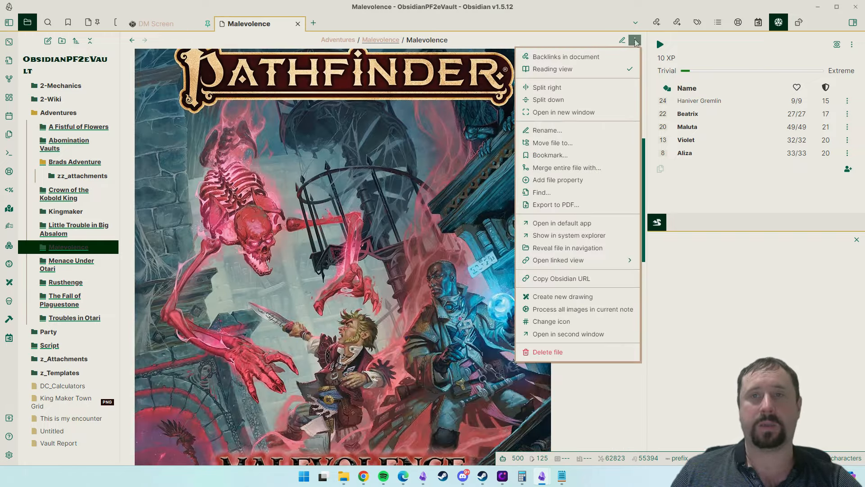
left_click(581, 69)
scroll(611, 100, "up", 5)
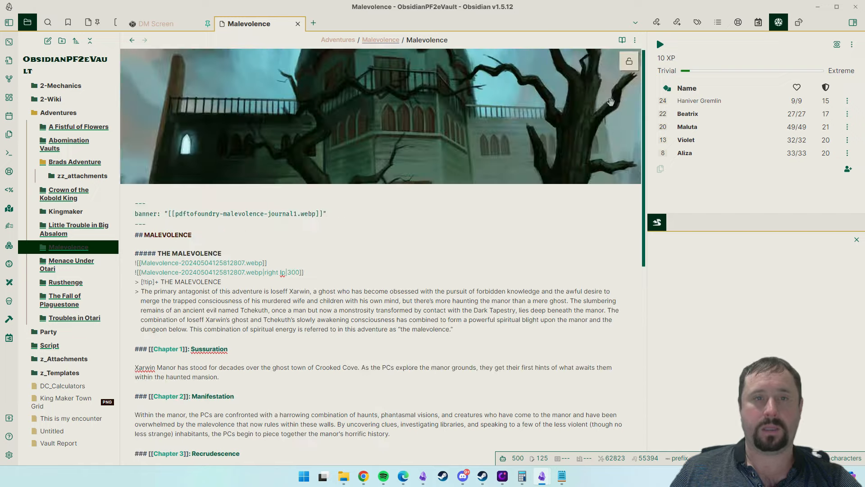
left_click(635, 40)
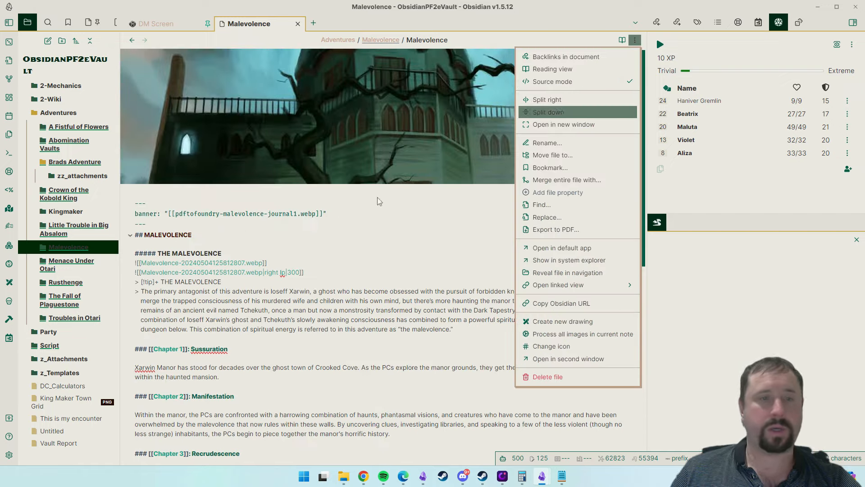
left_click(581, 81)
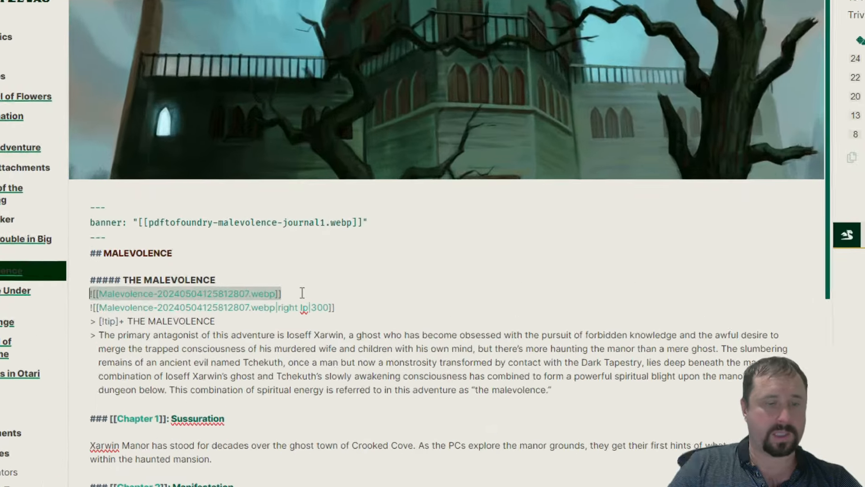
key("Return")
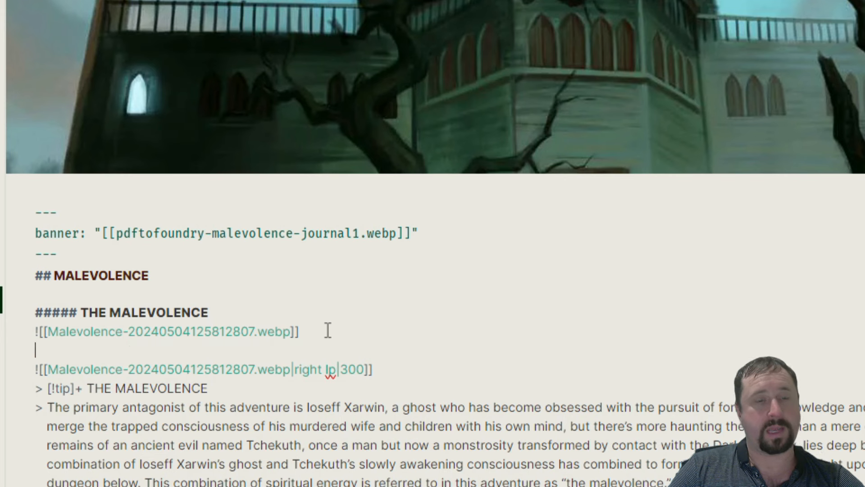
type("![[Malevolence-20240504125812807.webp]]")
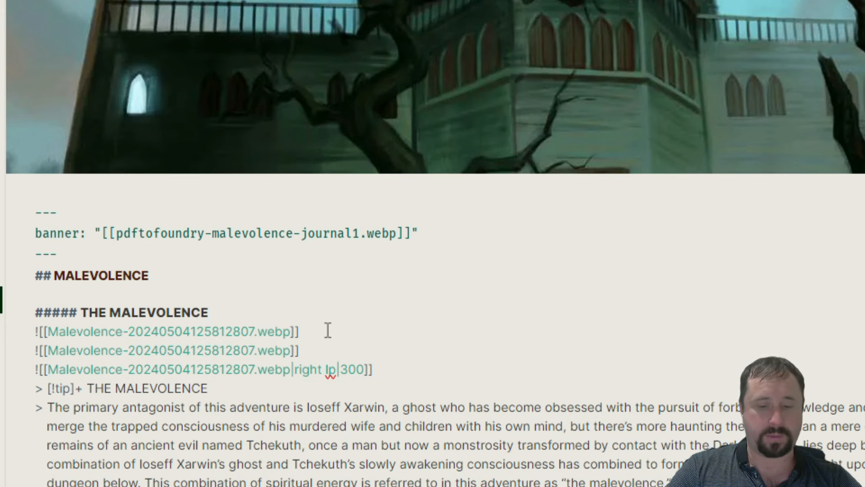
- Add |right after the file name in the second cover image embed
type("|")
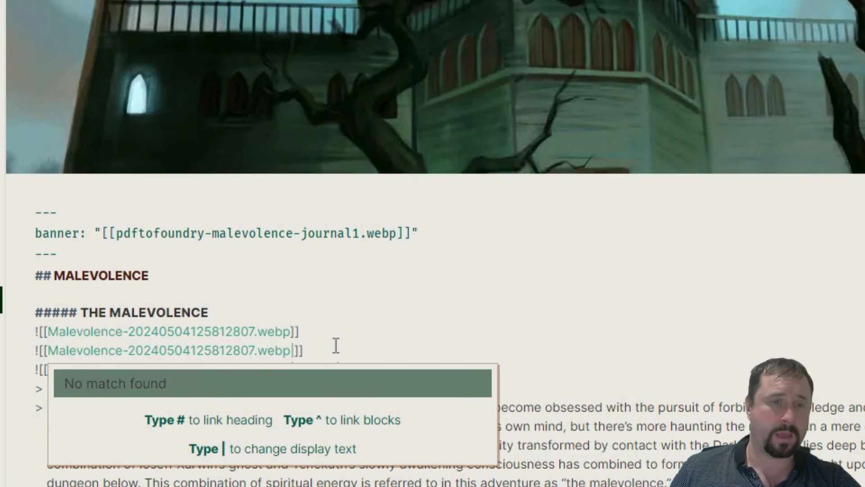
left_click(332, 345)
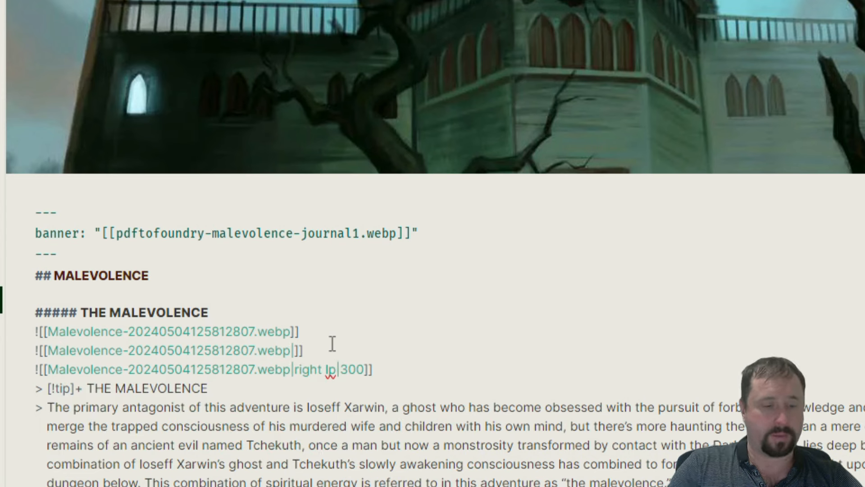
type("right")
left_click(544, 334)
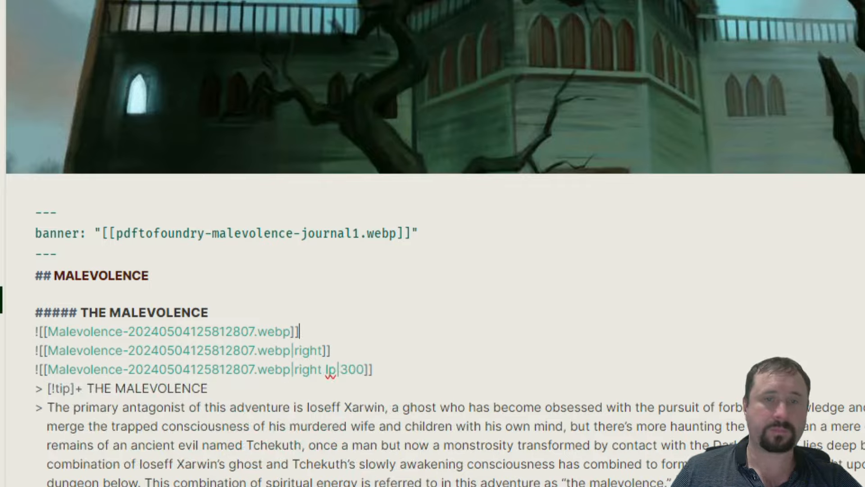
- Show the note in reading view and examine how the right-aligned cover image sits against the callout text
key("ctrl+e")
scroll(554, 230, "down", 15)
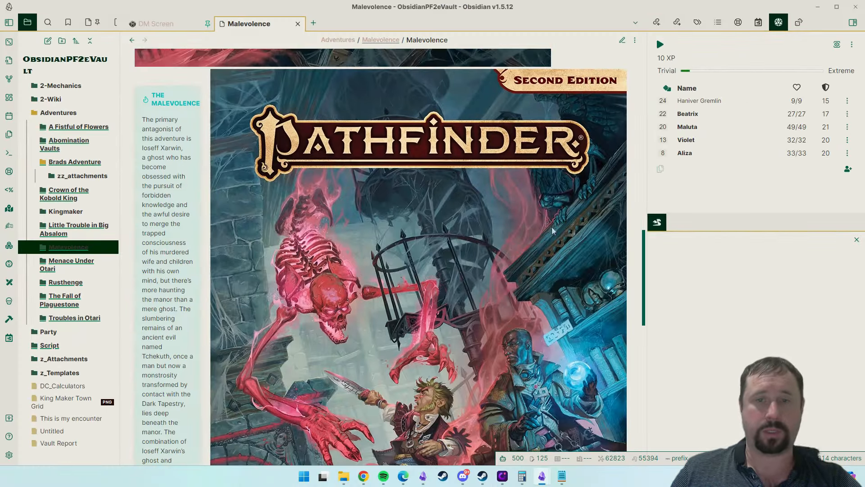
scroll(314, 171, "down", 8)
scroll(314, 173, "up", 9)
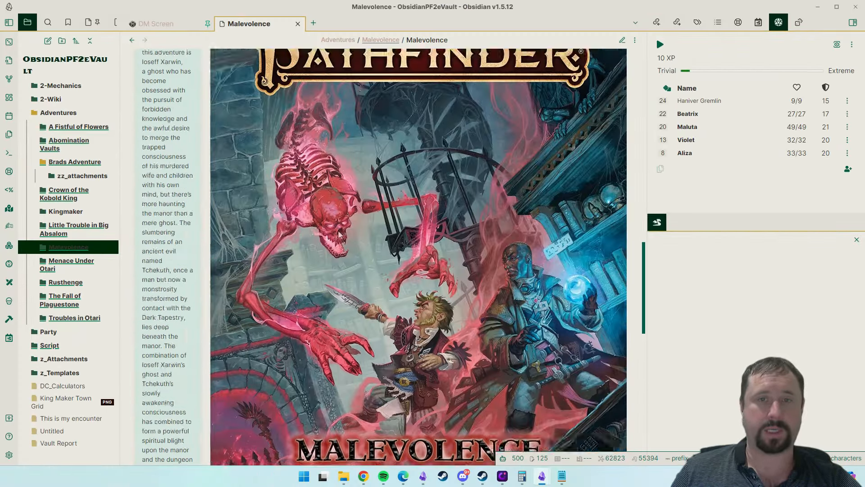
- Leave reading view and turn off source mode to show the Malevolence note in live preview
left_click(635, 40)
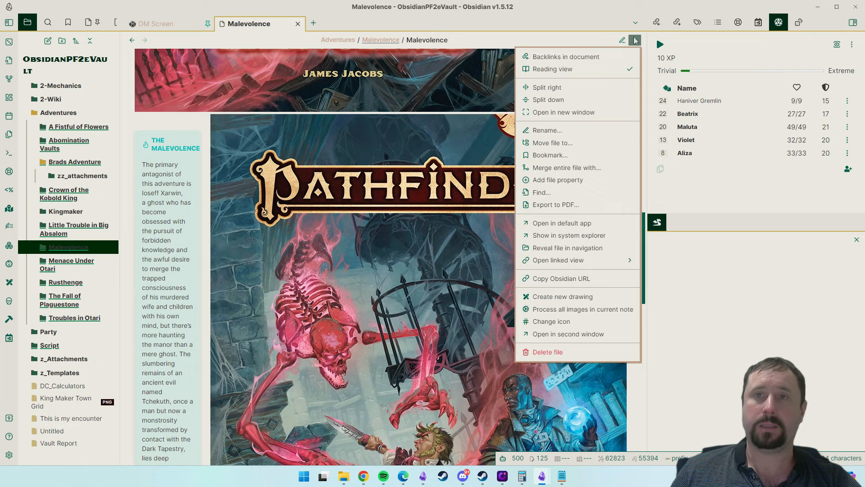
left_click(589, 74)
scroll(405, 105, "up", 3)
left_click(297, 271)
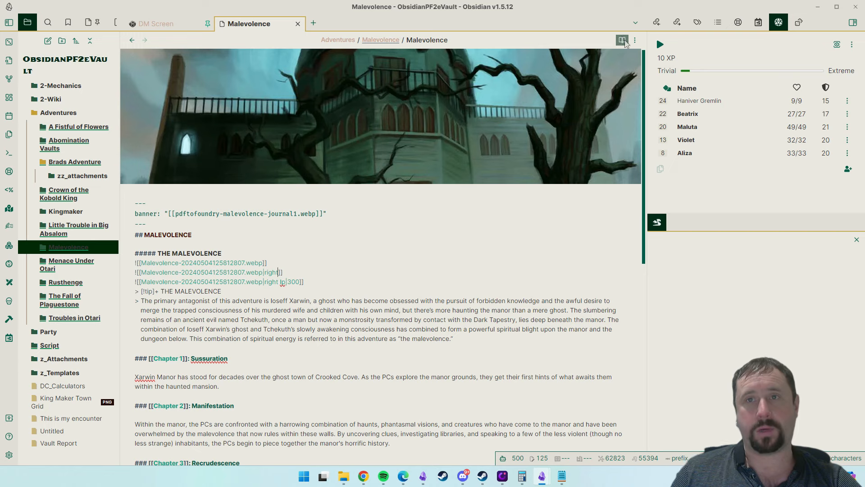
left_click(635, 39)
left_click(586, 80)
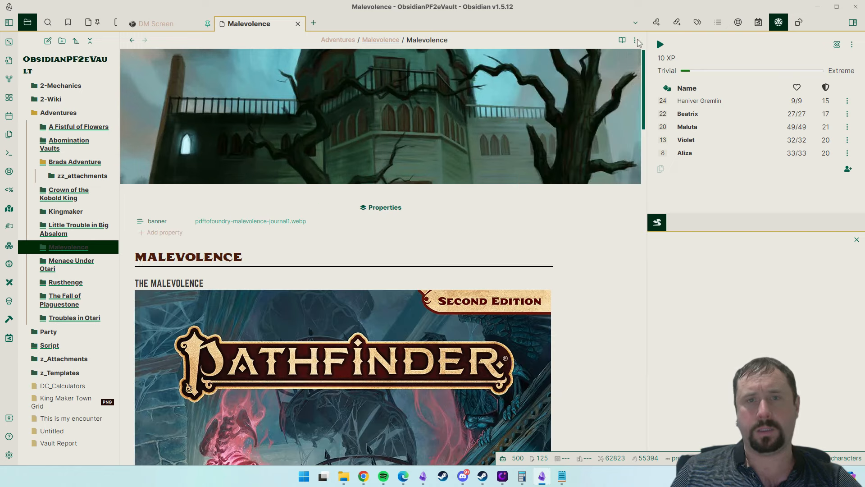
- Place the cursor on the THE MALEVOLENCE heading and on the first cover image's line to reveal their Markdown in live preview
left_click(212, 279)
scroll(334, 135, "down", 2)
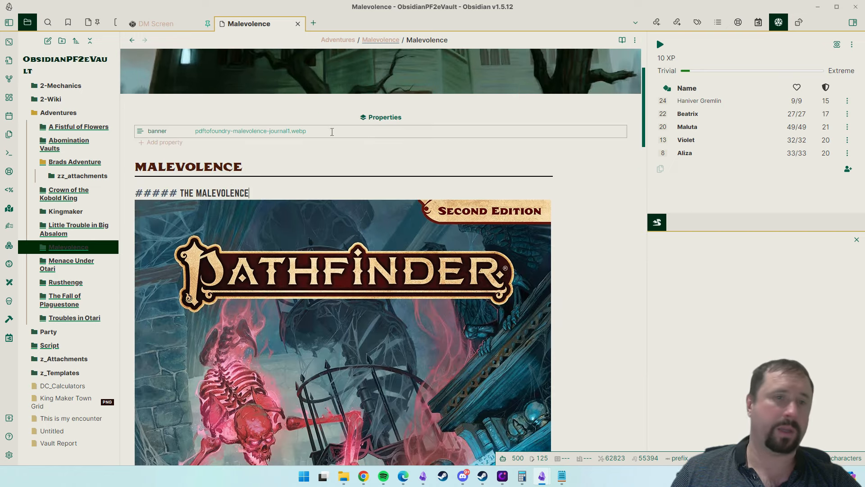
key("Up")
key("Down")
key("Down")
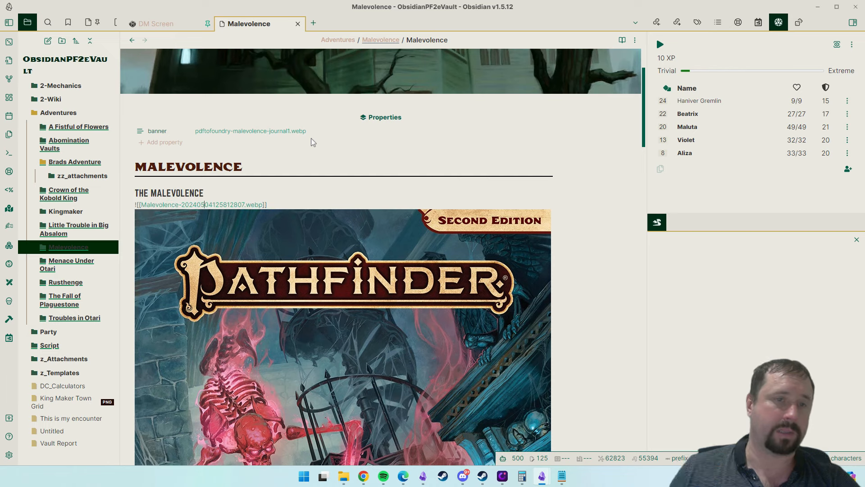
- Show the Default editing mode choices in the Editor settings, keep Live Preview and close the settings
left_click(9, 455)
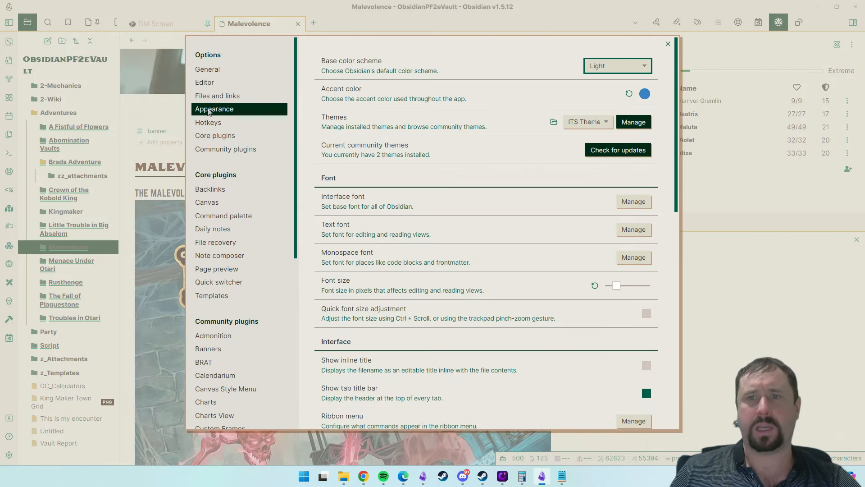
left_click(205, 82)
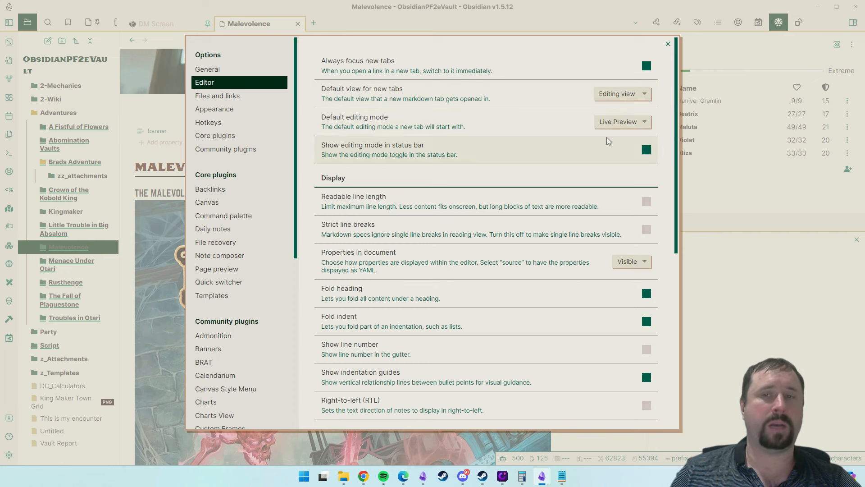
left_click(624, 121)
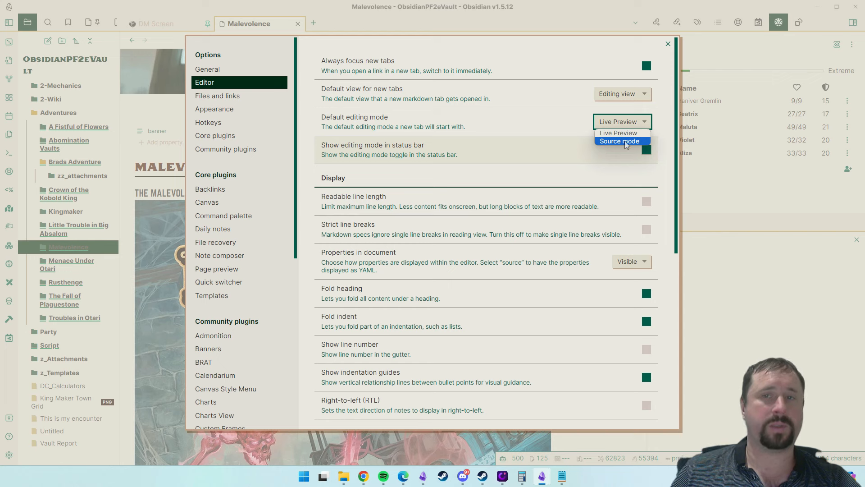
left_click(582, 107)
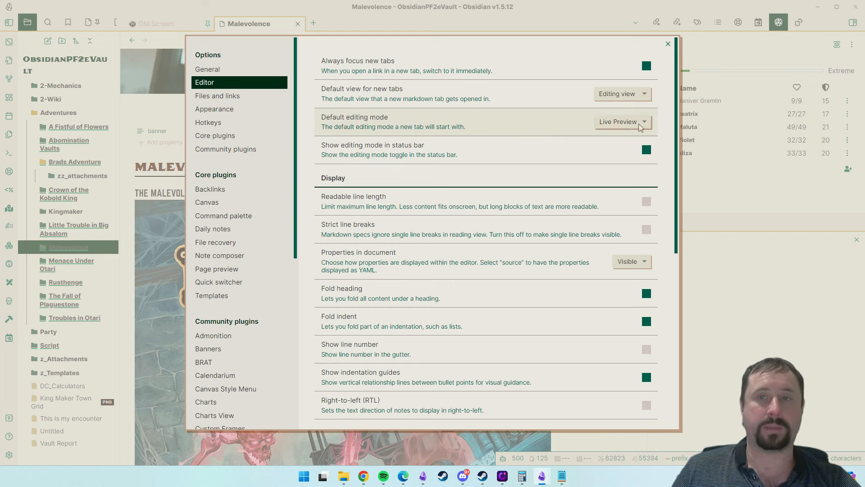
left_click(621, 122)
left_click(621, 133)
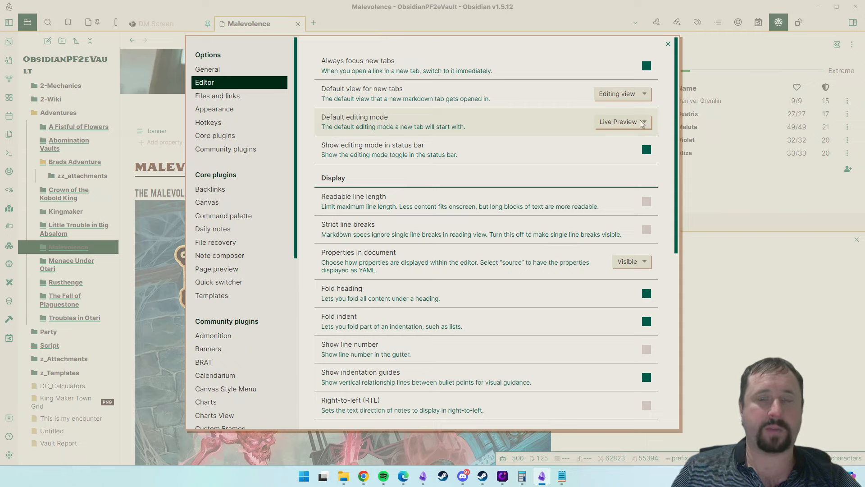
left_click(666, 47)
- Look over how the plain and right-aligned cover images are displayed in live preview
scroll(626, 228, "down", 10)
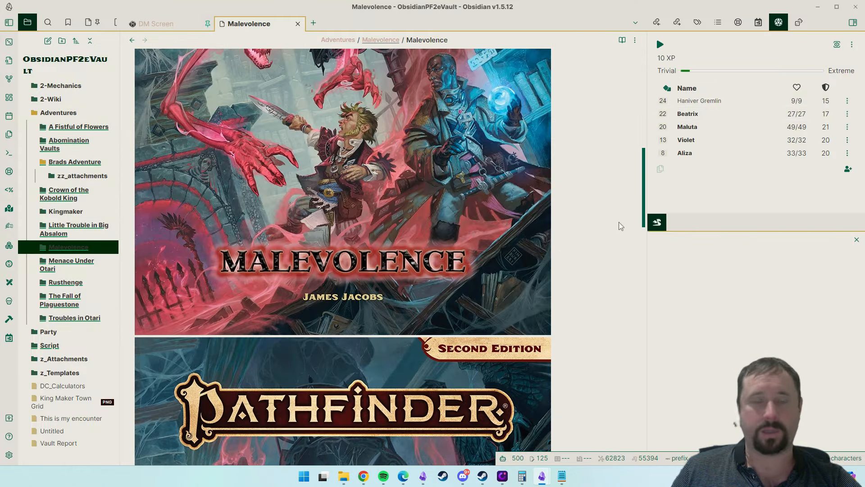
scroll(595, 226, "up", 8)
scroll(590, 221, "down", 10)
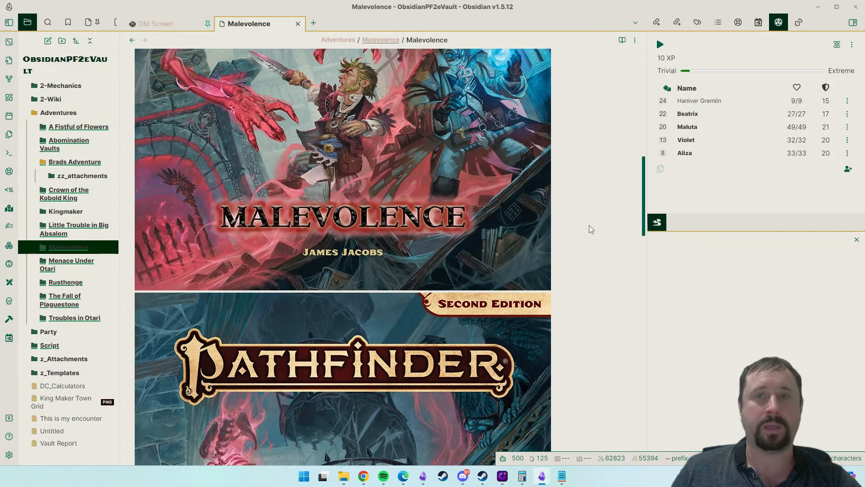
scroll(572, 182, "up", 8)
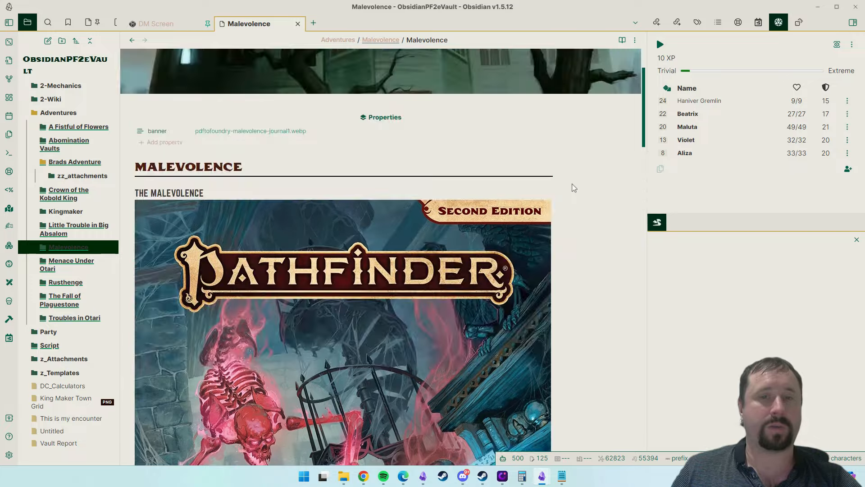
scroll(572, 183, "down", 5)
scroll(573, 180, "down", 5)
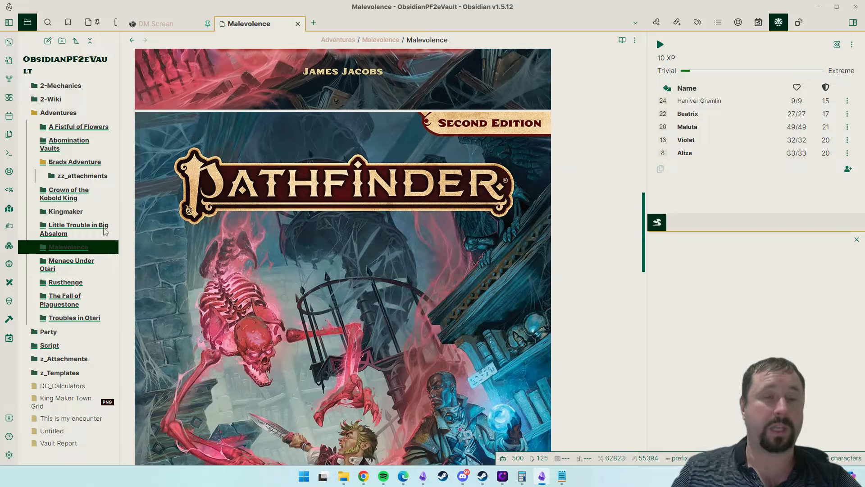
- In source mode, add "lp" after "right" in the second image embed under THE MALEVOLENCE heading
scroll(432, 199, "up", 8)
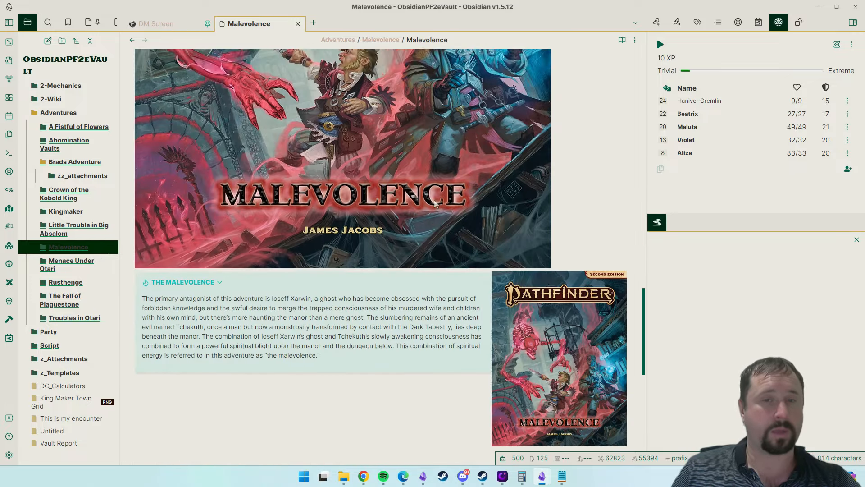
scroll(435, 199, "down", 10)
scroll(437, 201, "up", 5)
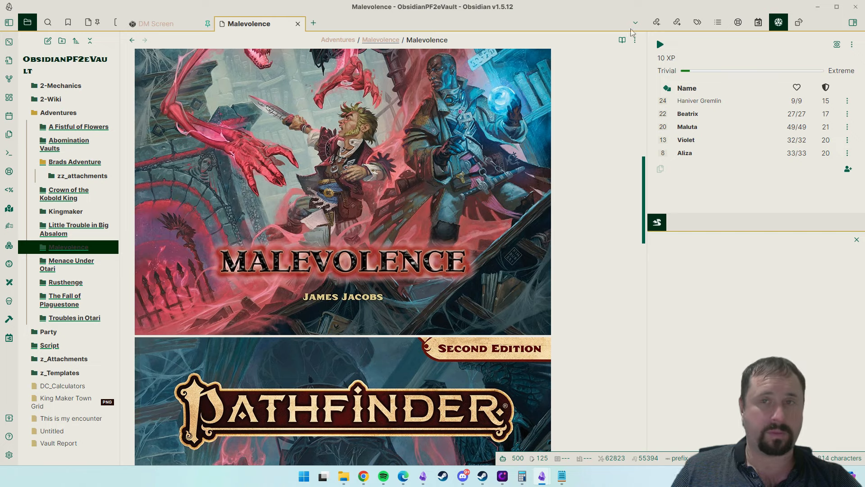
left_click(635, 40)
left_click(599, 81)
scroll(238, 262, "up", 10)
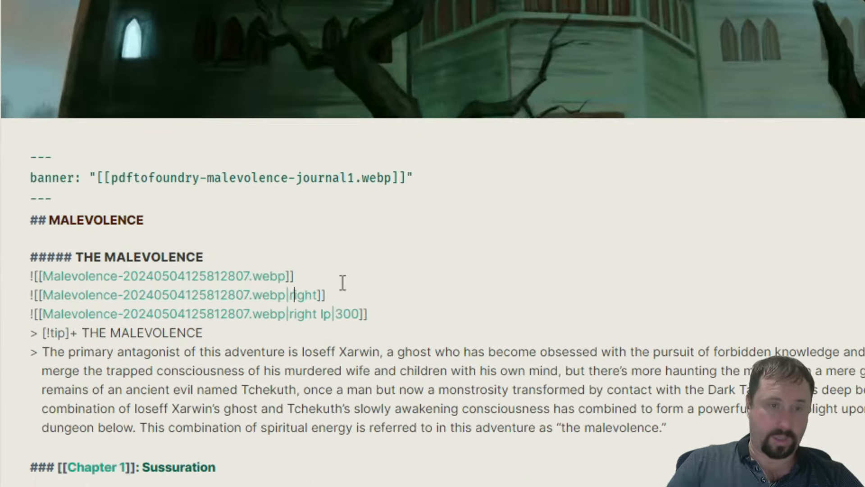
key("Left")
key("Left")
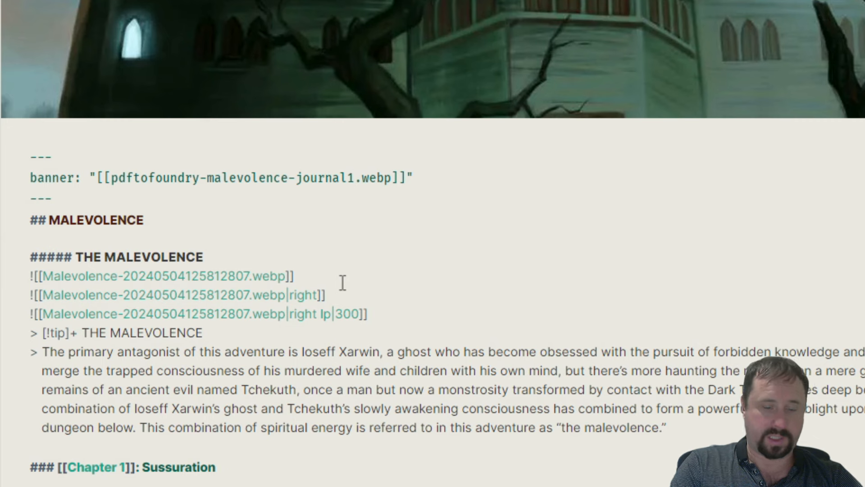
type("lp")
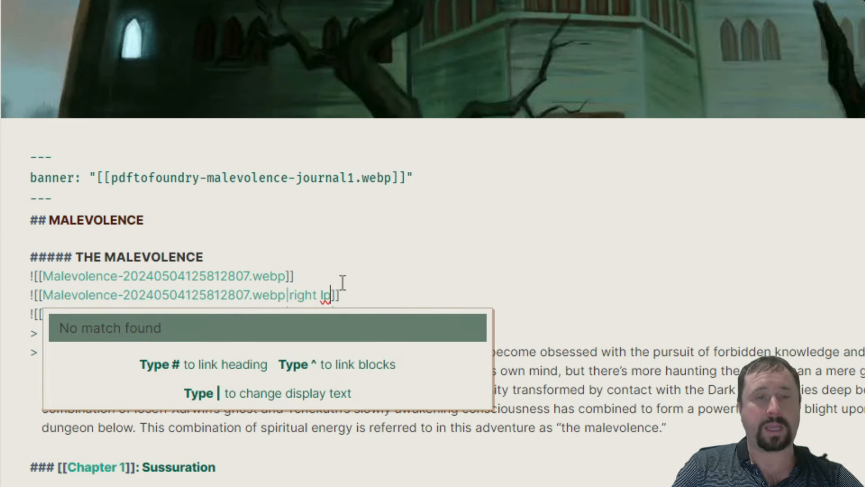
left_click(401, 271)
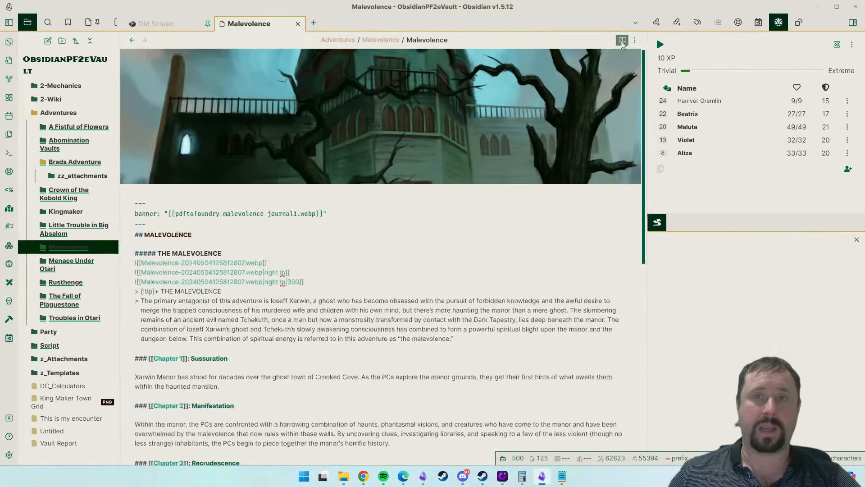
- Check the second image's text wrapping in reading view and return to editing
key("ctrl+e")
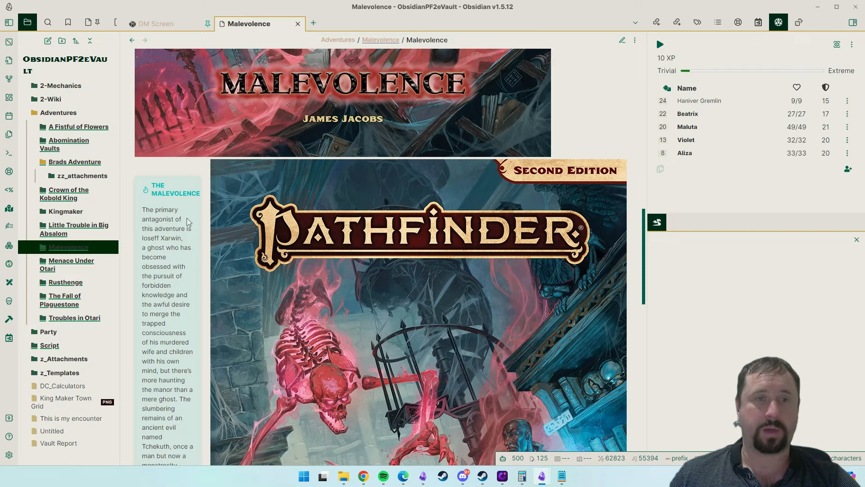
left_click(635, 40)
left_click(579, 68)
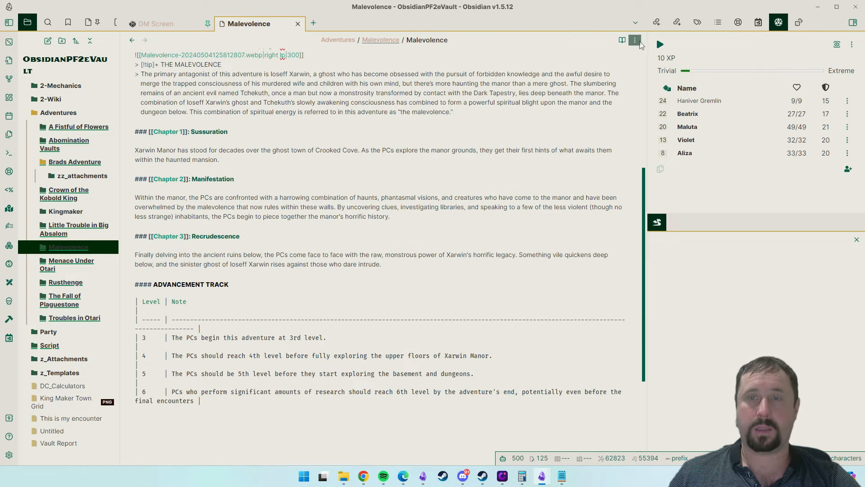
- Turn off source mode and compare how the three cover images sit around the callout in live preview
left_click(635, 40)
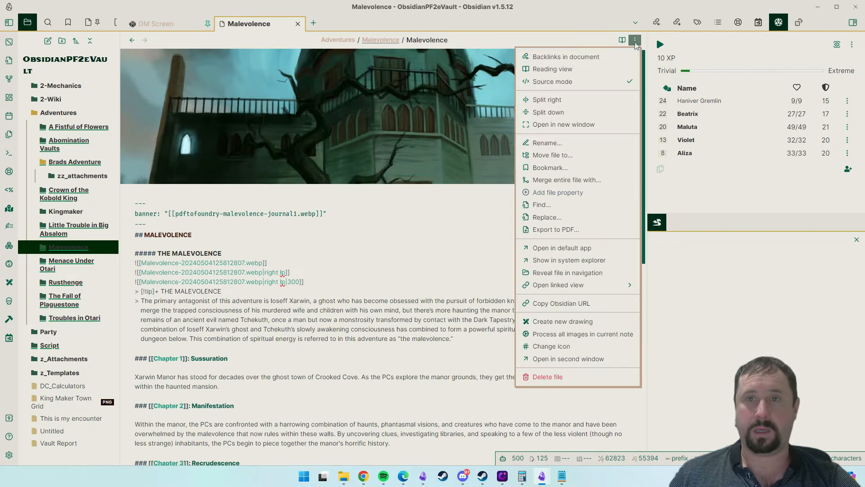
left_click(617, 81)
scroll(498, 228, "down", 15)
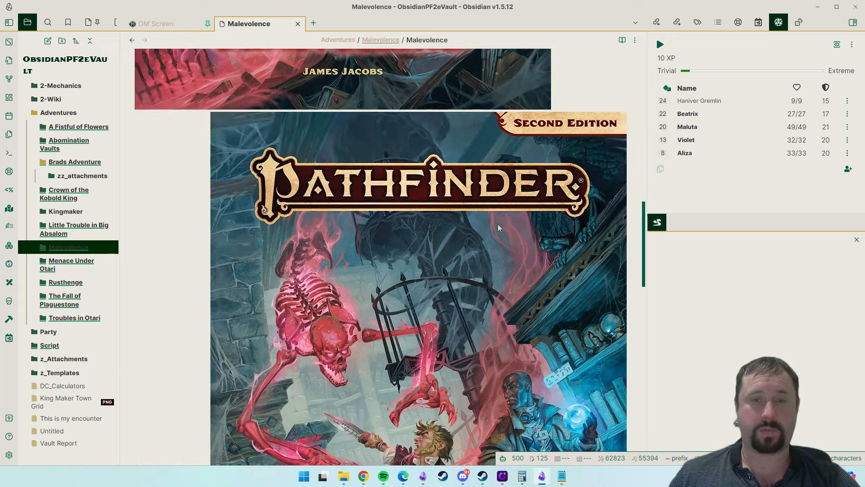
scroll(348, 224, "up", 5)
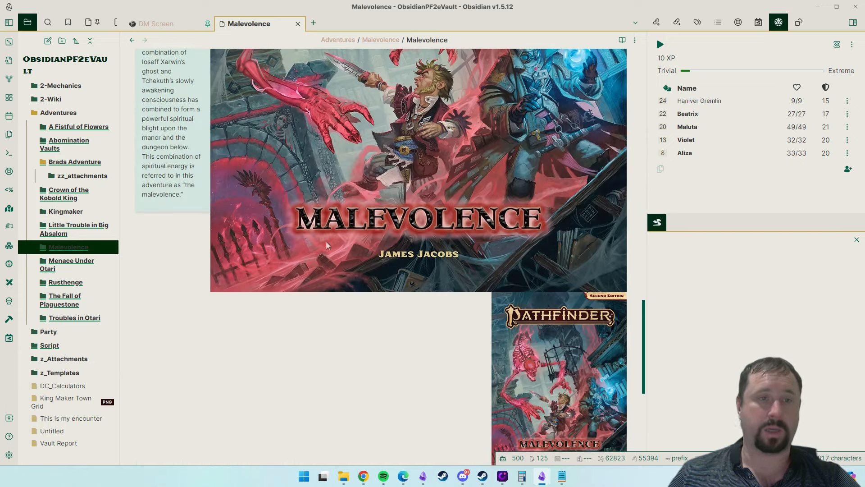
left_click(192, 197)
scroll(334, 196, "down", 7)
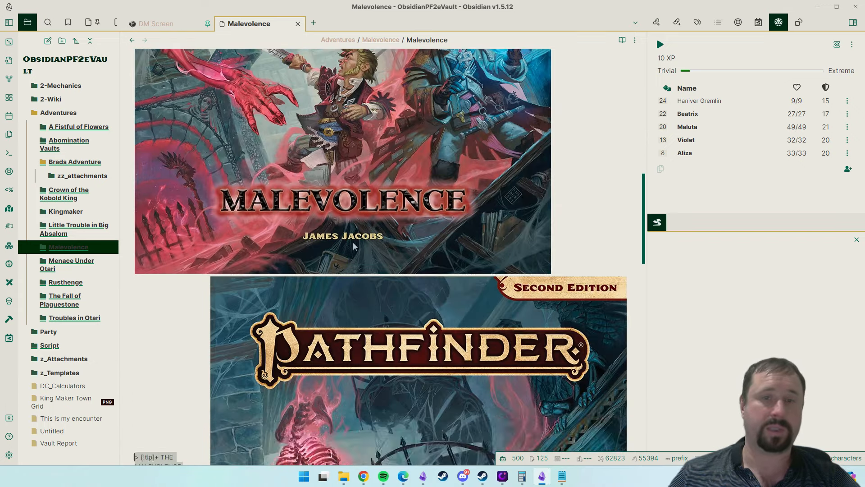
scroll(361, 243, "up", 5)
scroll(380, 238, "down", 5)
scroll(382, 238, "up", 15)
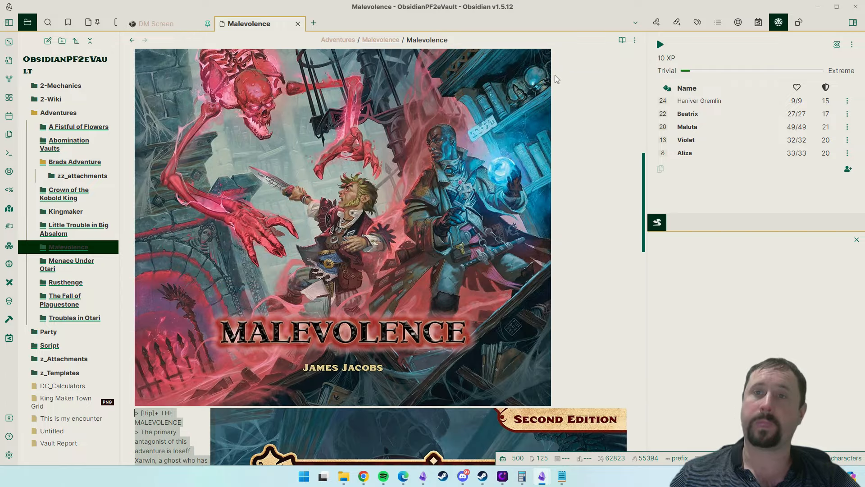
- In source mode, delete the first two cover image embeds, keeping only the one with "right lp|300"
left_click(635, 40)
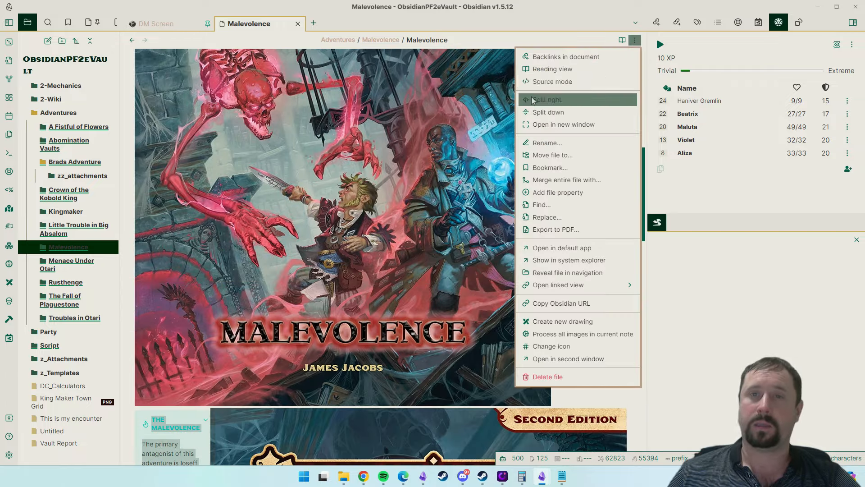
left_click(554, 81)
scroll(311, 272, "up", 10)
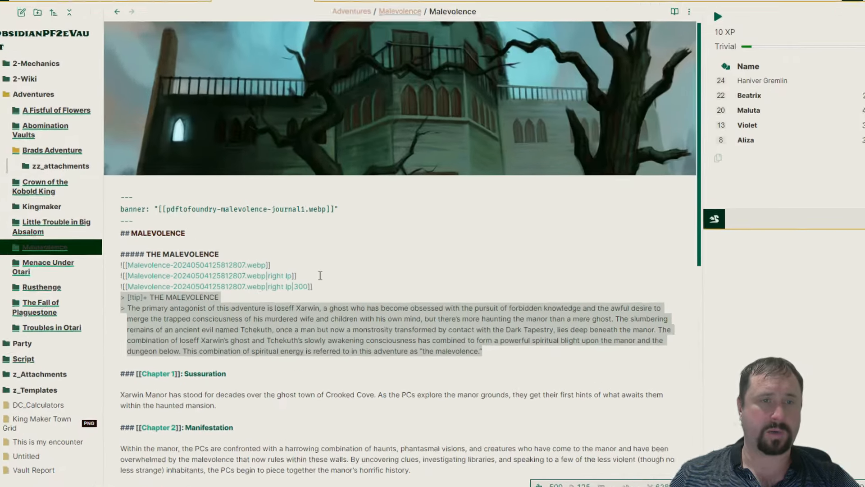
left_click_drag(320, 275, 121, 276)
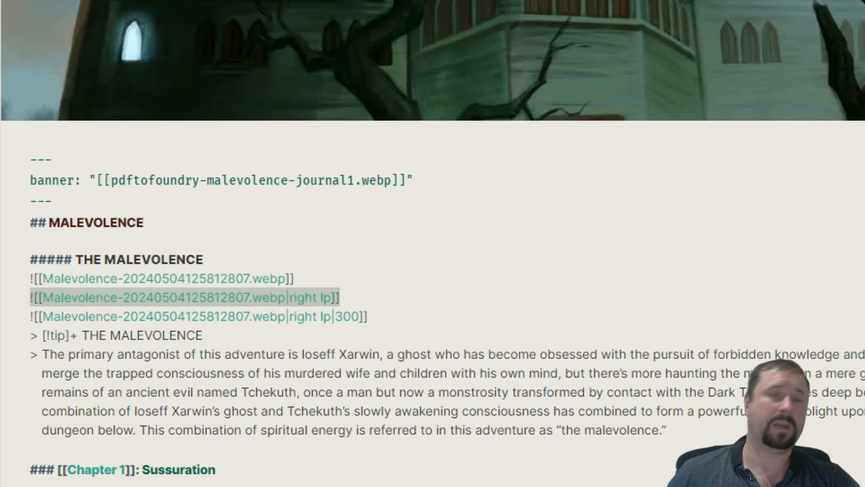
key("Left")
key("Up")
key("shift+Down")
key("shift+Down")
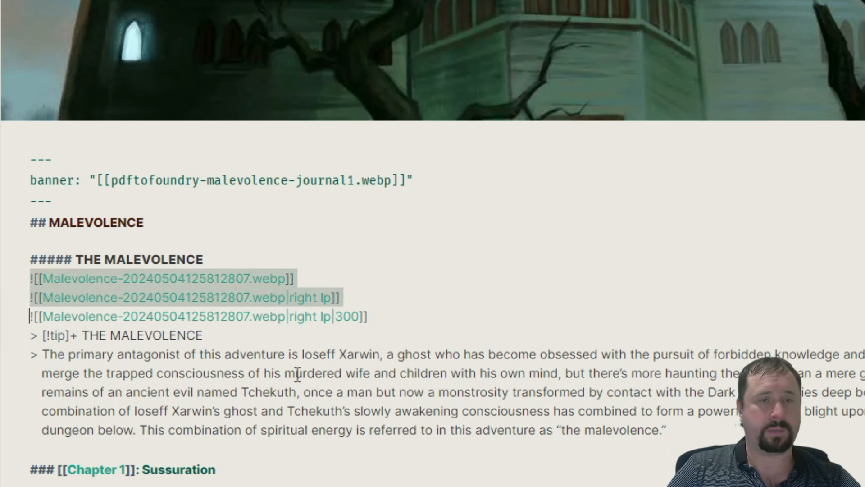
key("BackSpace")
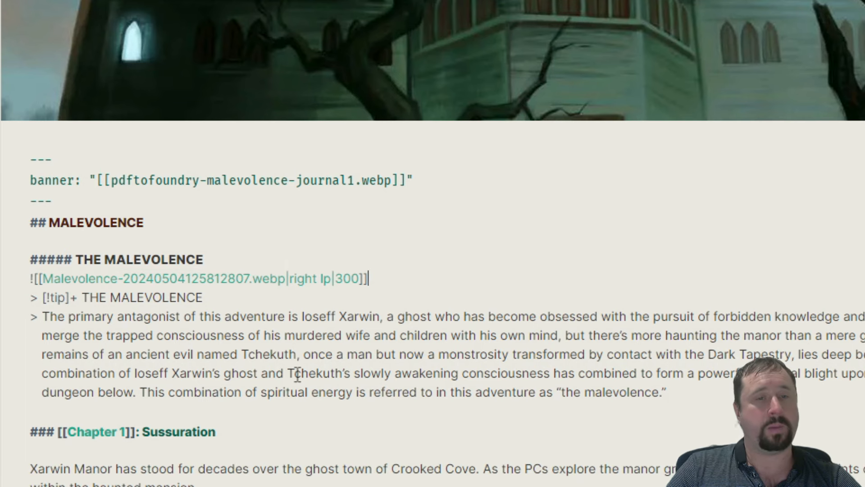
- Highlight the "|right lp" parameter in the remaining image embed to point it out
key("Left")
key("Left")
key("Left")
key("Left")
key("Left")
key("Left")
key("Left")
key("Left")
key("Left")
key("Left")
key("Left")
key("Left")
key("Left")
key("Left")
key("Left")
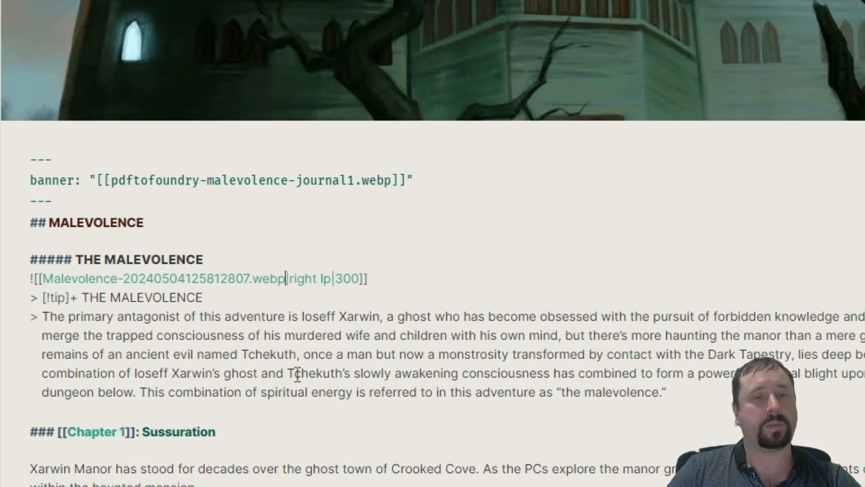
key("shift+Right")
key("shift+Right")
key("shift+Right")
key("shift+Right")
key("shift+Right")
key("shift+Right")
key("shift+Right")
key("shift+Right")
key("shift+Right")
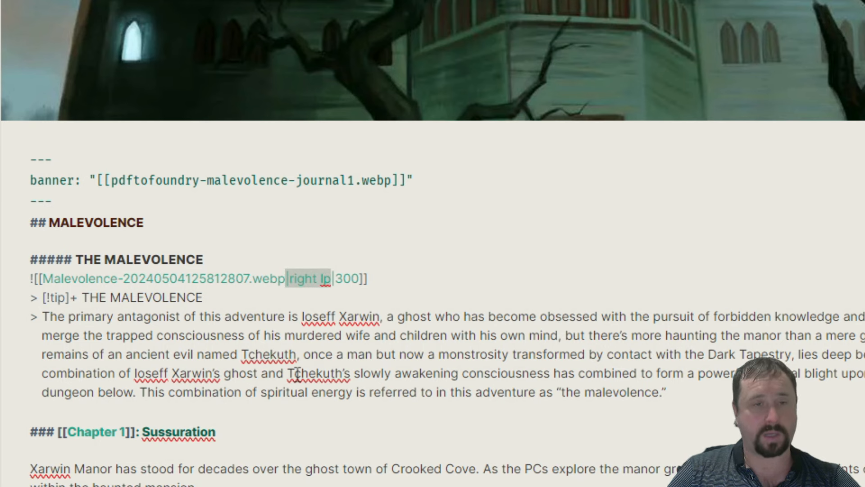
key("Right")
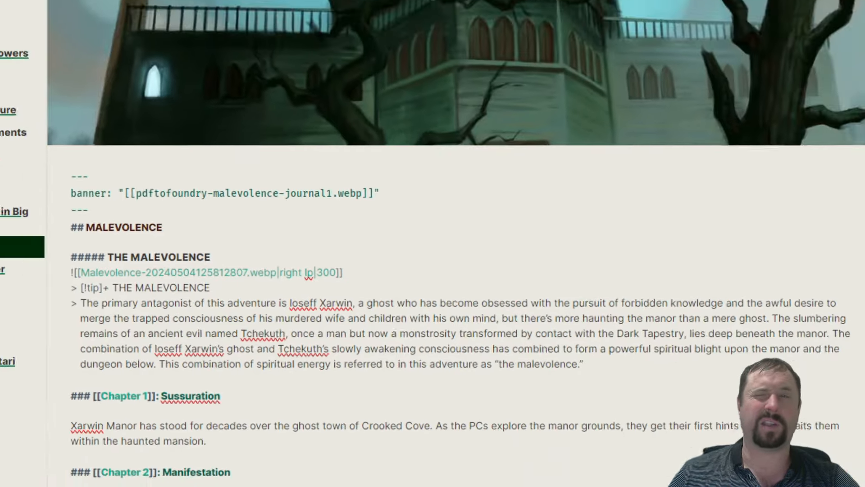
- Show the note in reading view and examine how the text wraps around the cover image
left_click(675, 12)
scroll(523, 171, "down", 4)
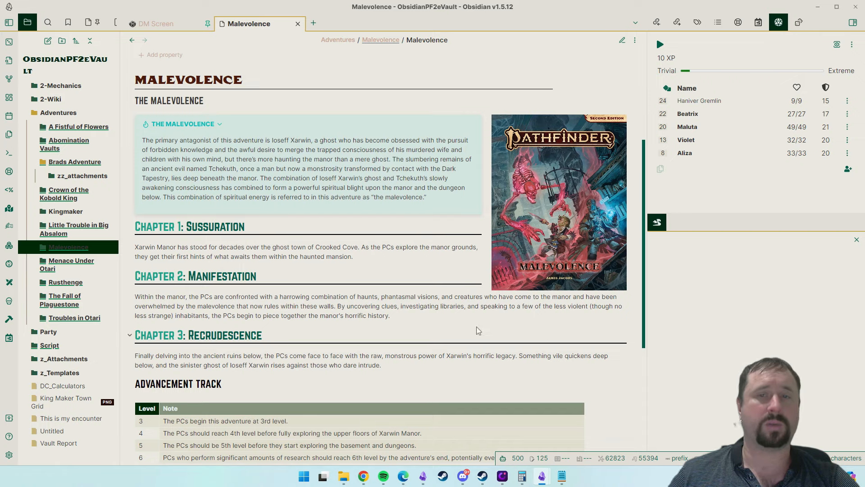
scroll(473, 334, "up", 4)
scroll(501, 347, "down", 1)
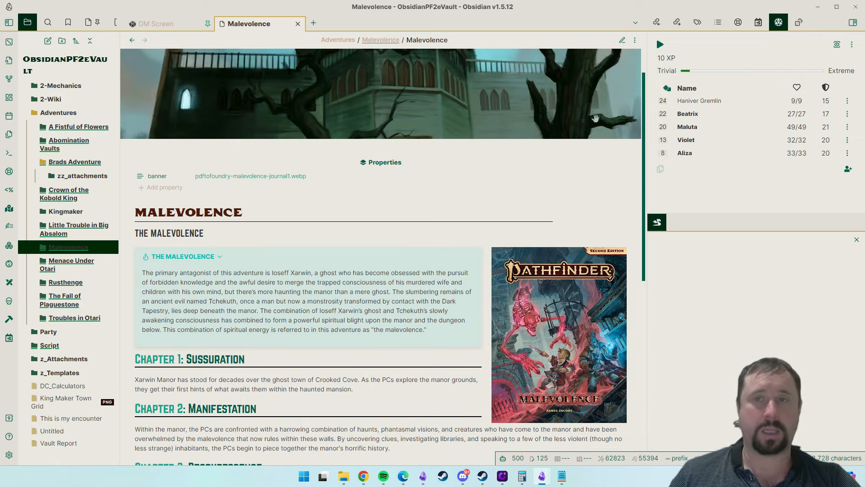
- Return the note to editing with source mode off and place the cursor on THE MALEVOLENCE heading
left_click(634, 41)
left_click(573, 69)
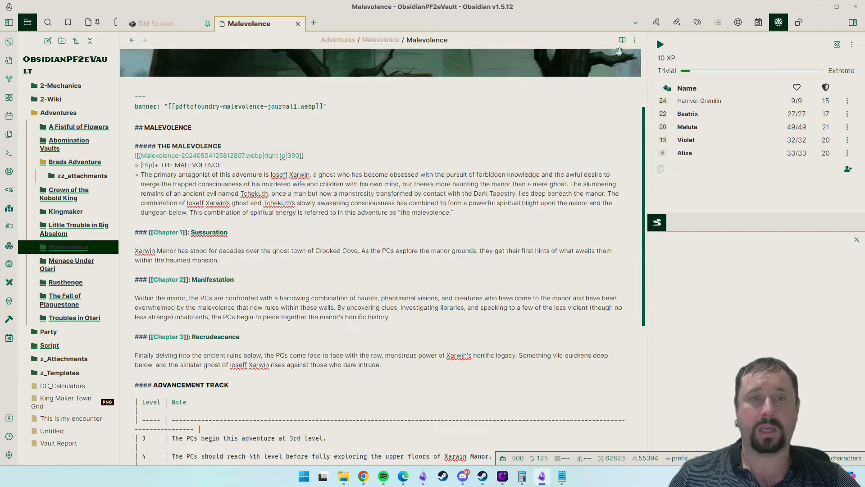
left_click(635, 41)
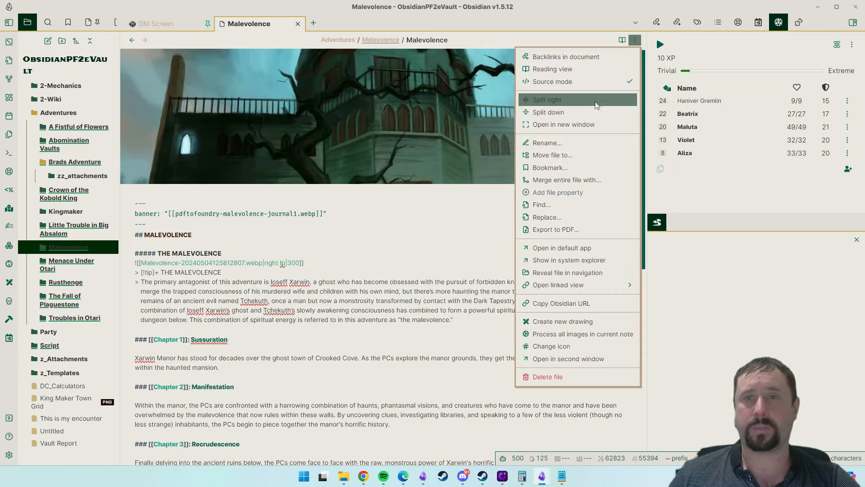
left_click(581, 69)
scroll(472, 143, "down", 5)
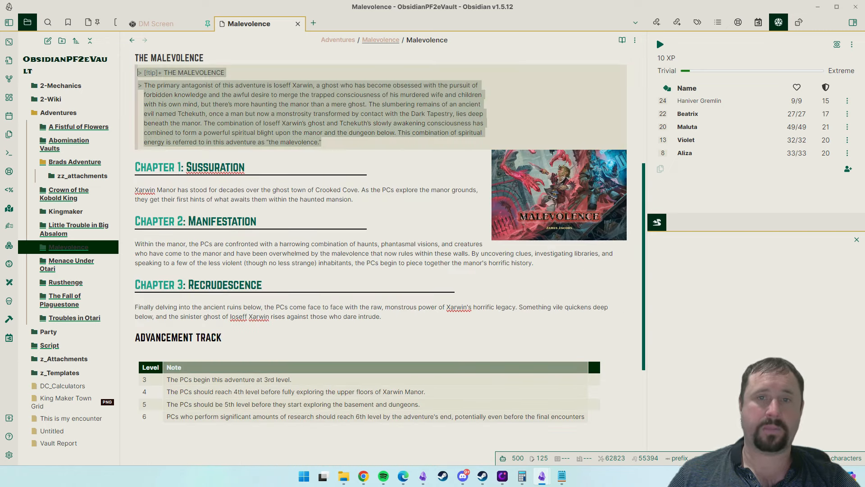
left_click(467, 59)
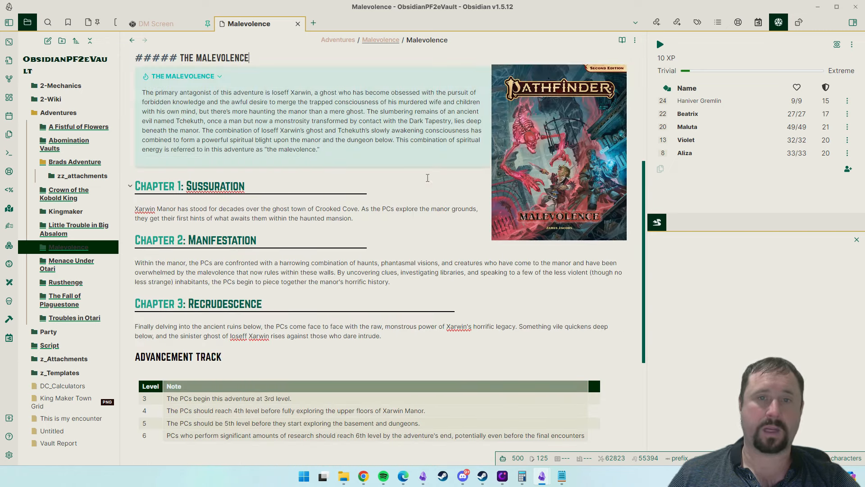
- Copy the "right lp|300" image embed line above the tip callout and delete it from there
left_click(382, 105)
key("Up")
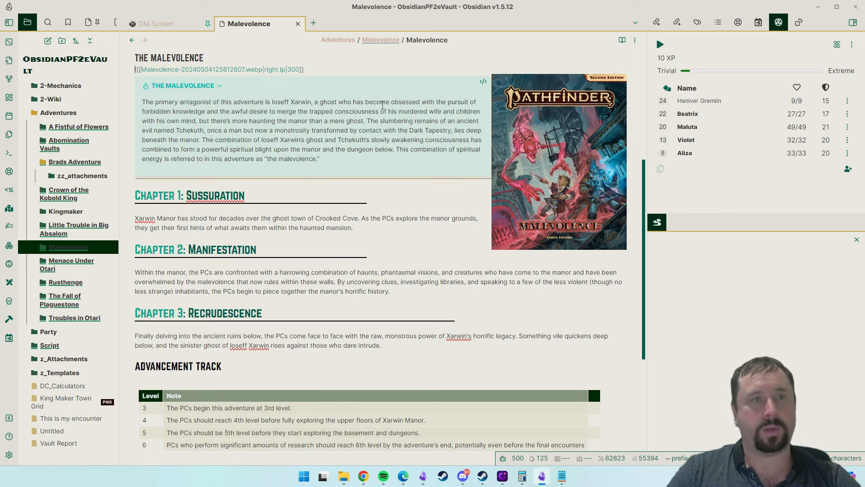
key("shift+End")
key("ctrl+c")
key("BackSpace")
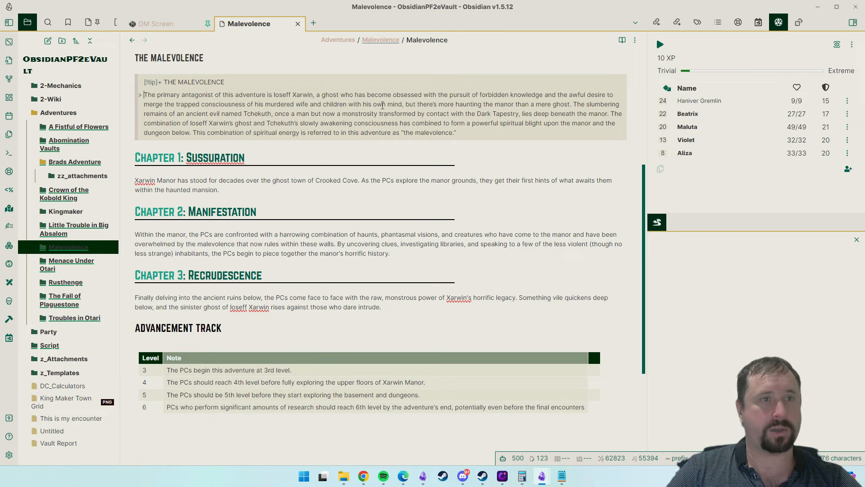
- Paste the image embed inside the tip callout, directly before "The primary antagonist"
key("Up")
key("Up")
key("Up")
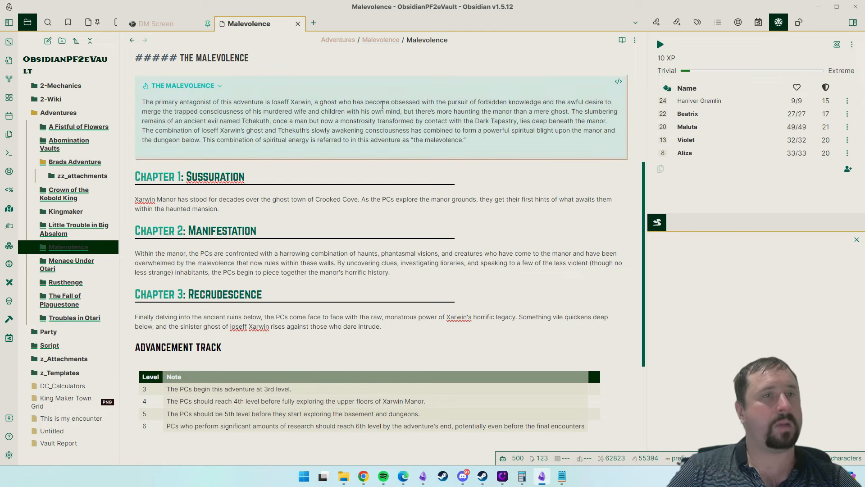
key("Down")
key("Down")
key("Down")
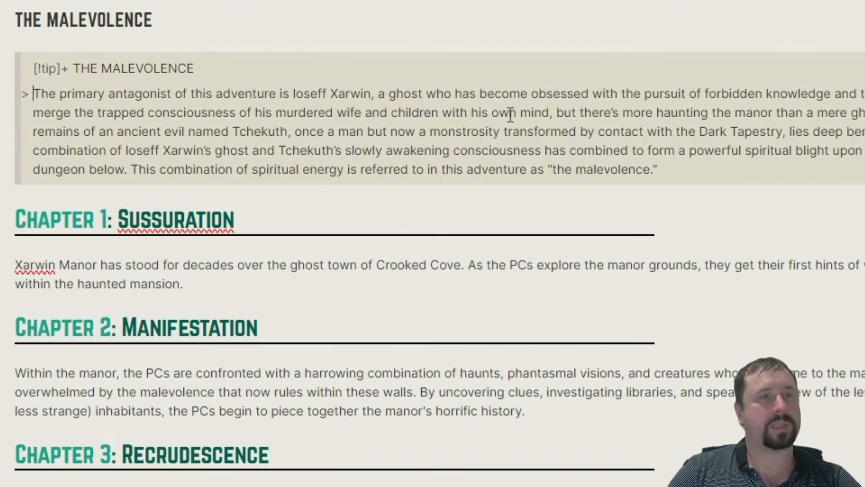
key("ctrl+v")
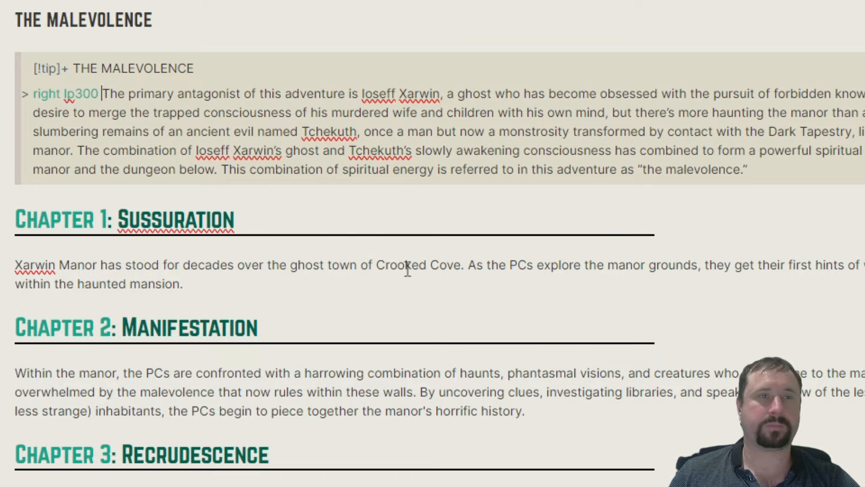
key("Left")
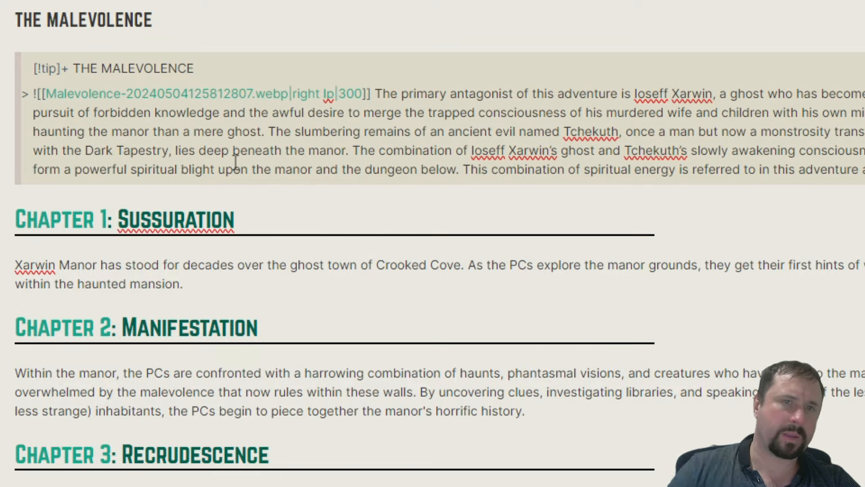
- Check how the image renders inside the callout, and reopen the callout's source text
left_click(387, 319)
scroll(388, 270, "up", 4)
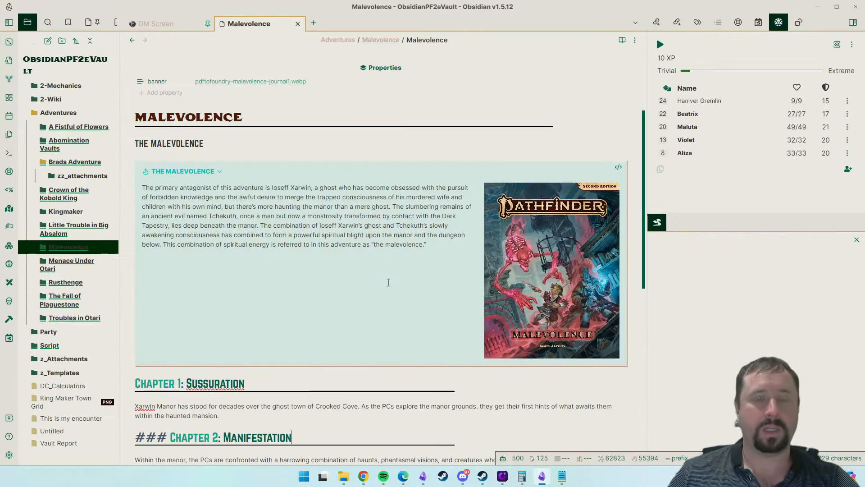
left_click(558, 226)
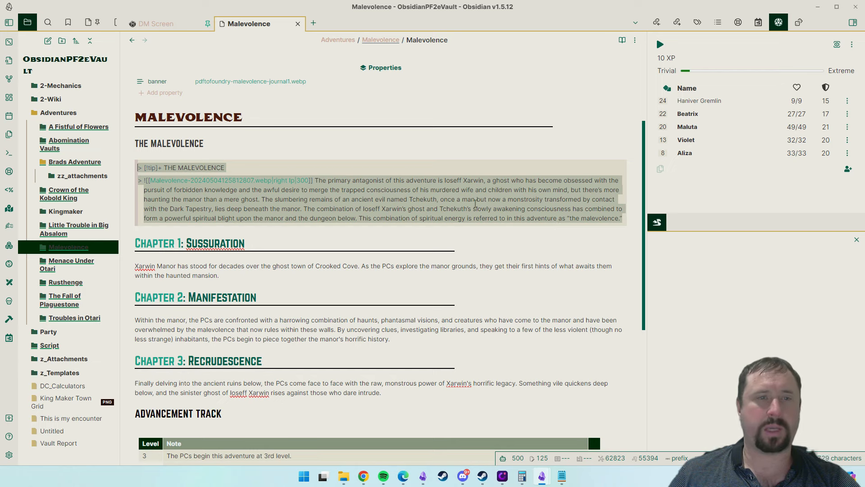
- Move the callout's paragraph onto its own line below the image embed, and check the rendered callout
left_click(292, 207)
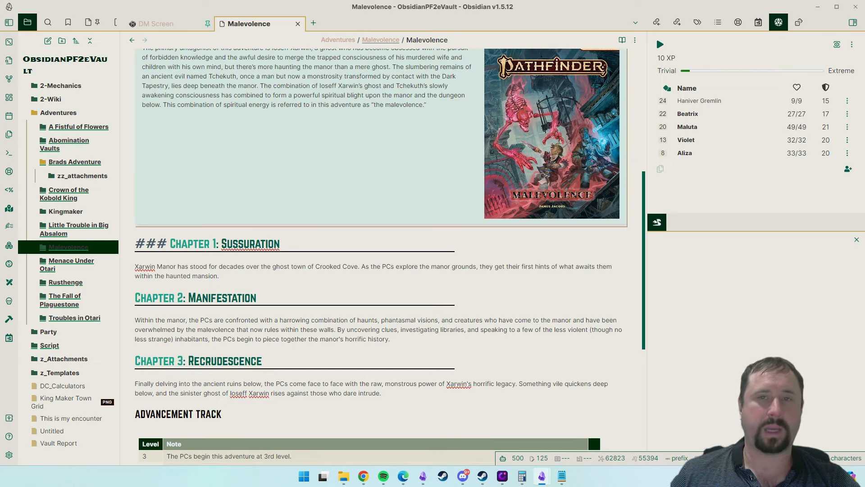
scroll(434, 227, "up", 2)
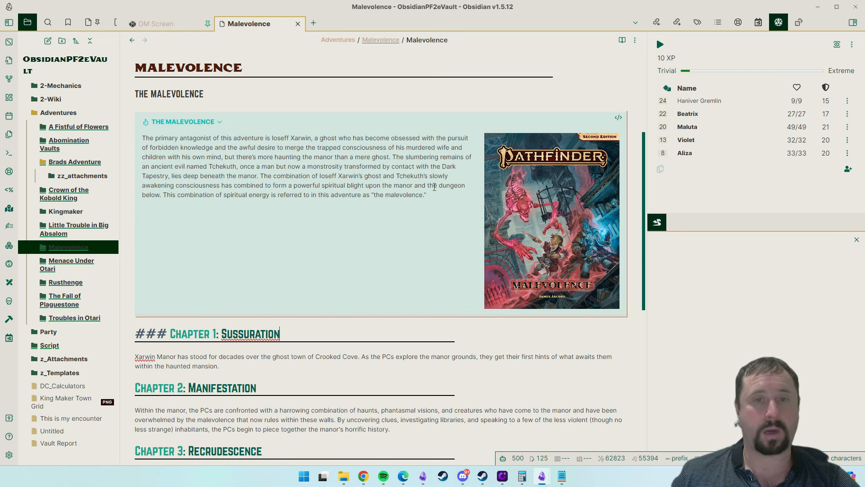
left_click(260, 135)
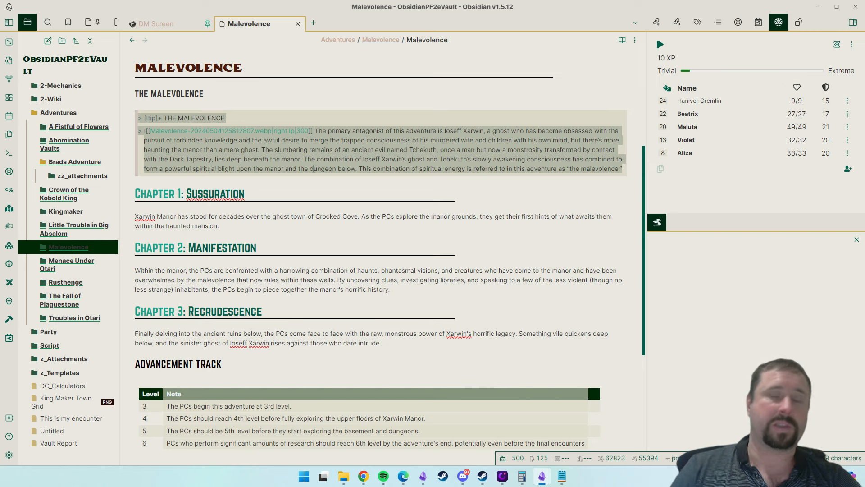
left_click(324, 131)
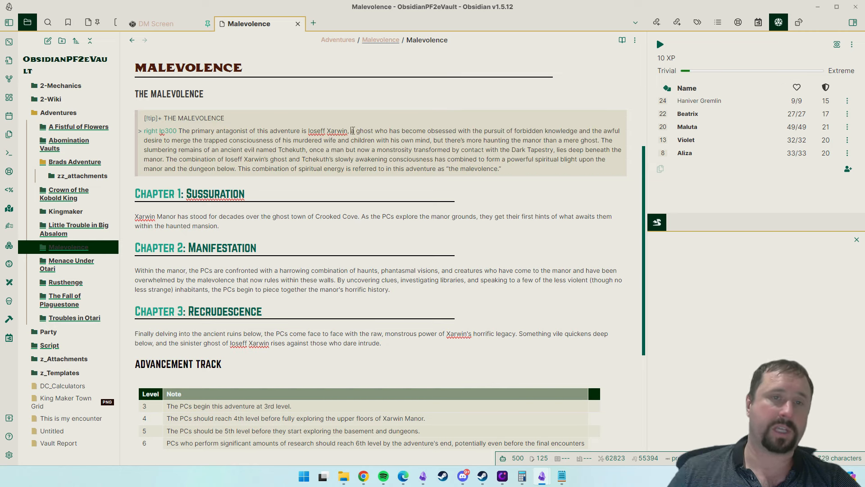
key("ctrl+z")
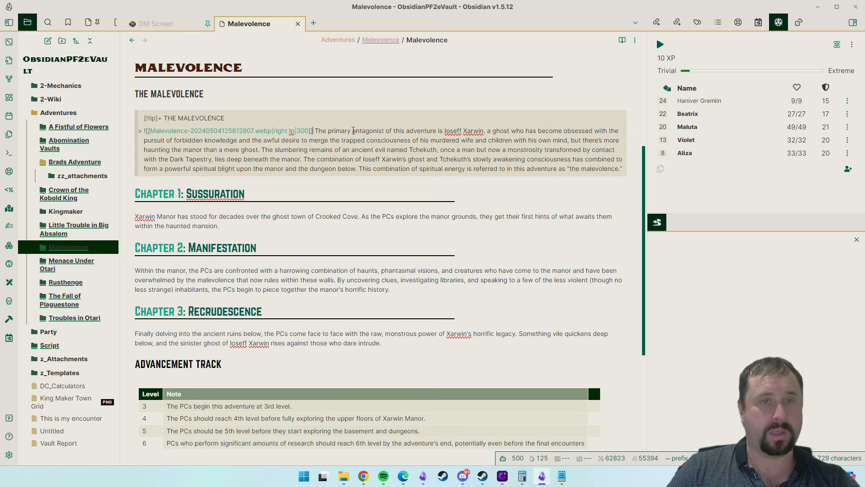
key("ctrl+shift+z")
key("Return")
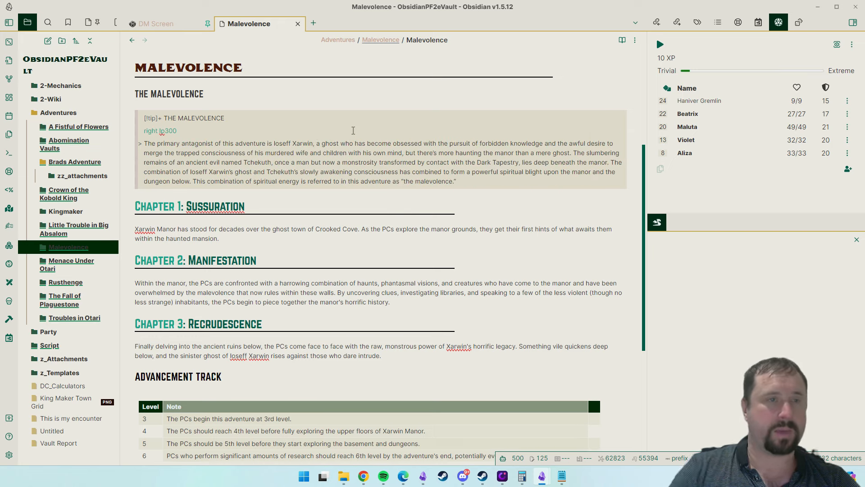
left_click(377, 245)
scroll(385, 283, "up", 5)
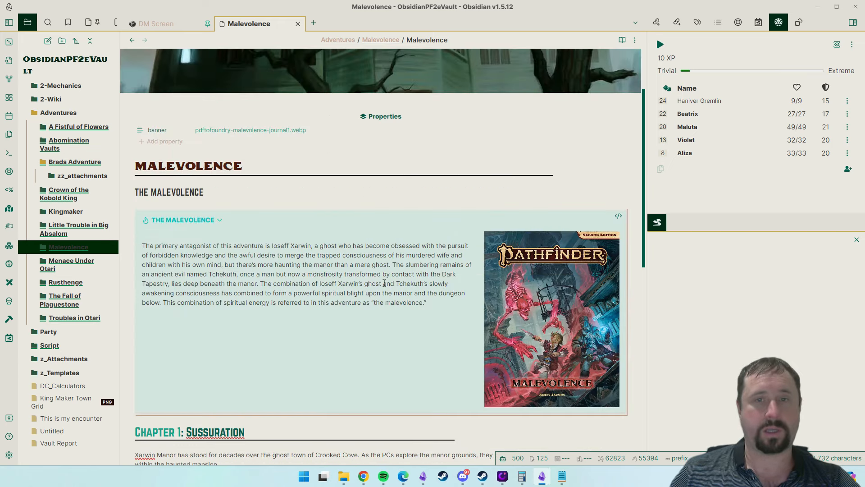
- Cut the image embed out of the tip callout and paste it on the line above the callout
left_click(208, 228)
left_click_drag(337, 327, 344, 336)
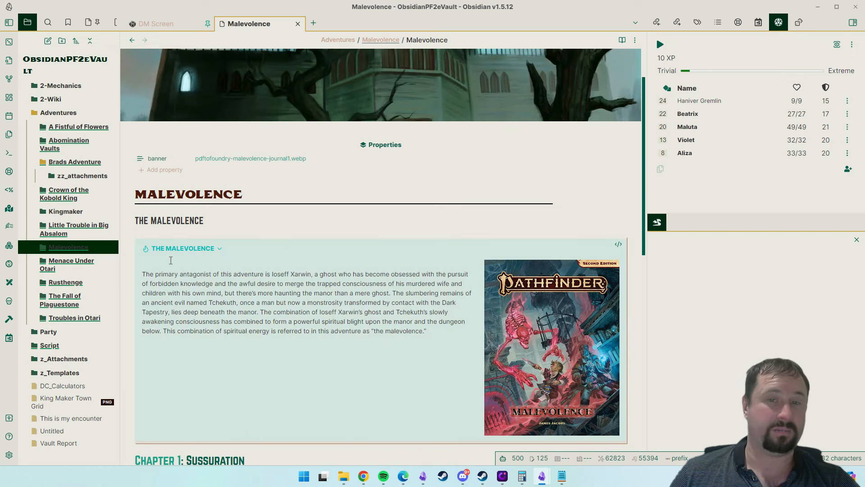
left_click(221, 262)
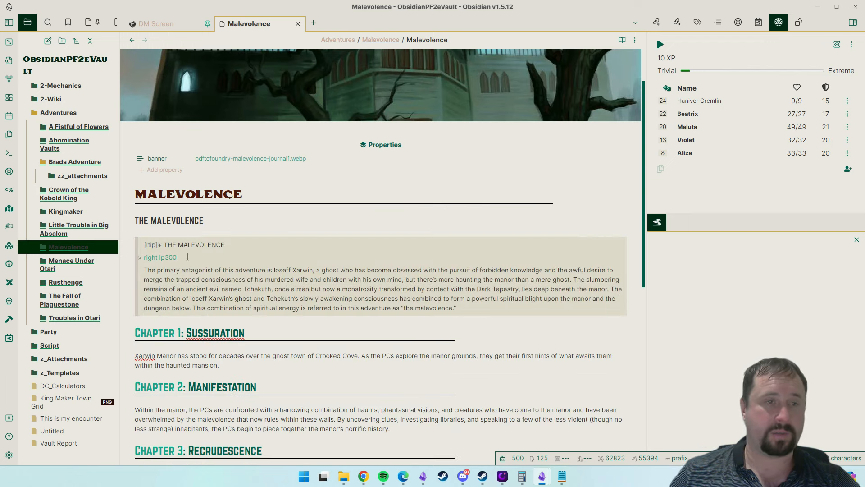
key("Up")
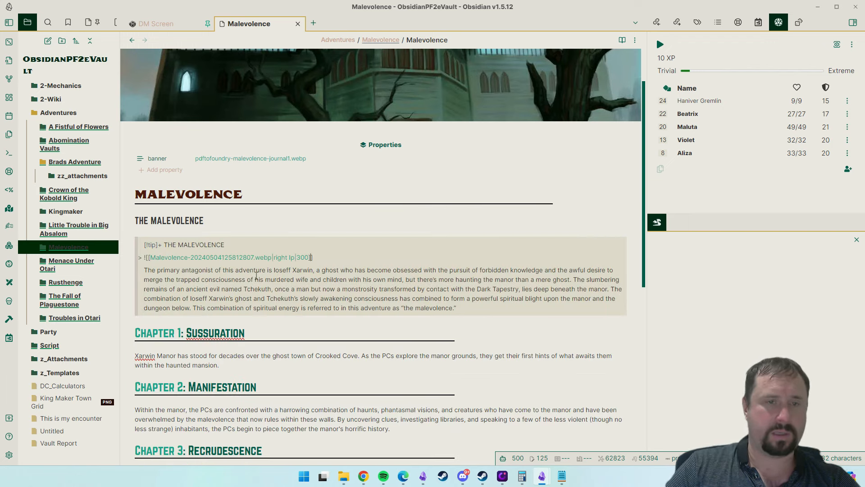
key("shift+Home")
key("ctrl+x")
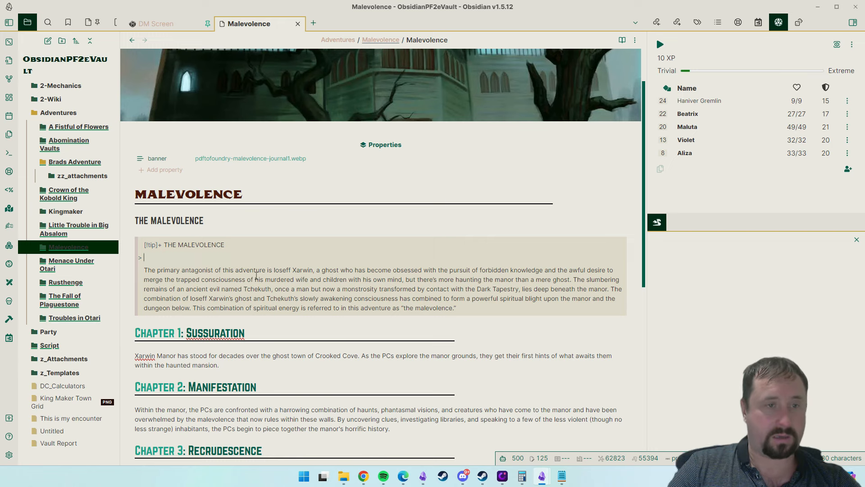
key("Up")
key("Up")
key("Up")
key("Down")
key("ctrl+v")
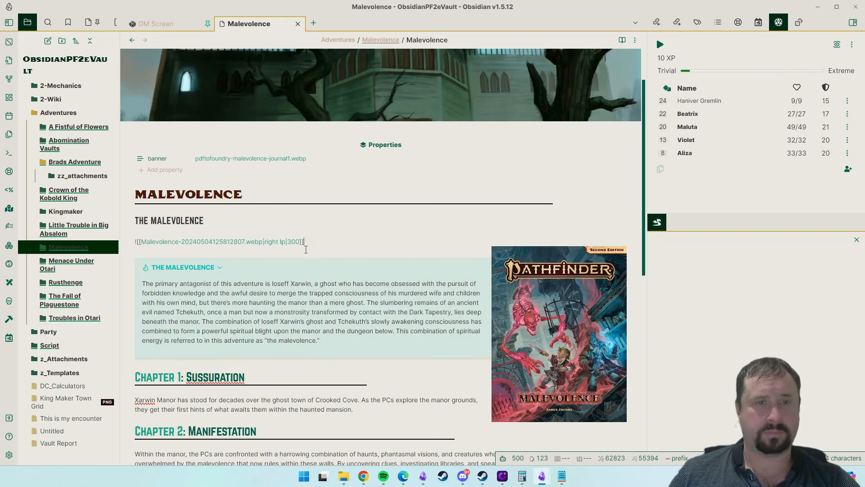
- Examine how the image renders beside the callout when its embed sits above it, and inspect the embed's source text
left_click(635, 40)
left_click(393, 207)
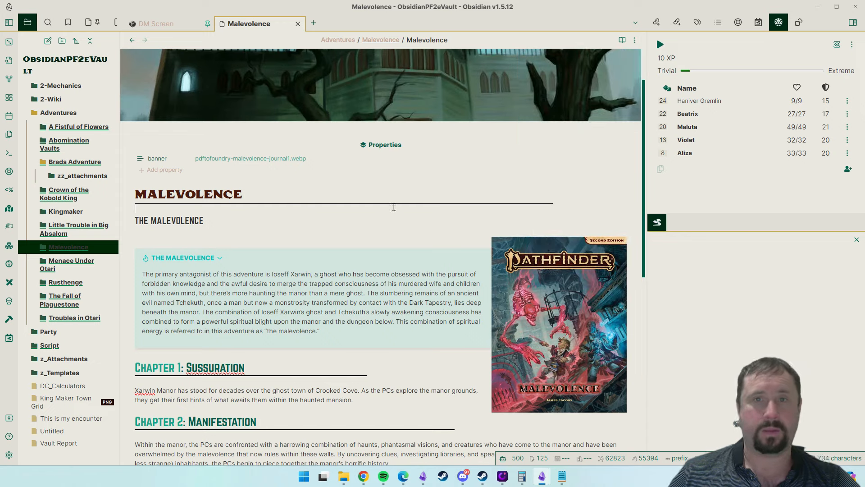
left_click(254, 319)
left_click(207, 237)
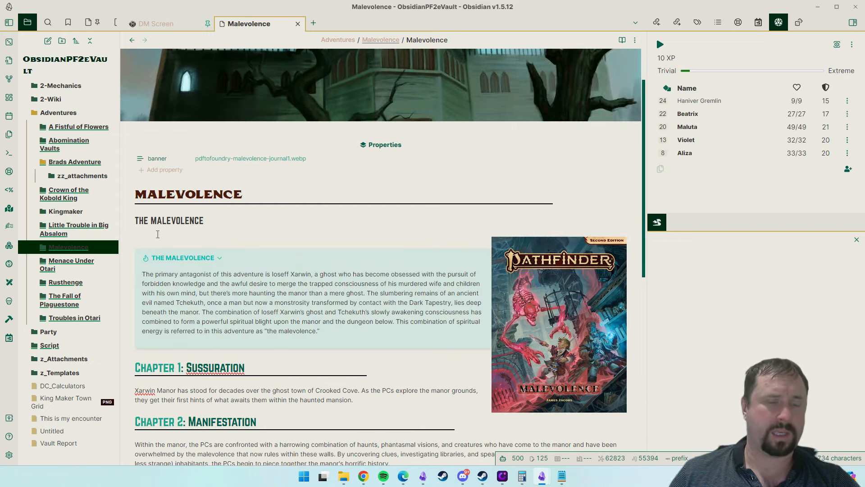
left_click(389, 254)
left_click(399, 237)
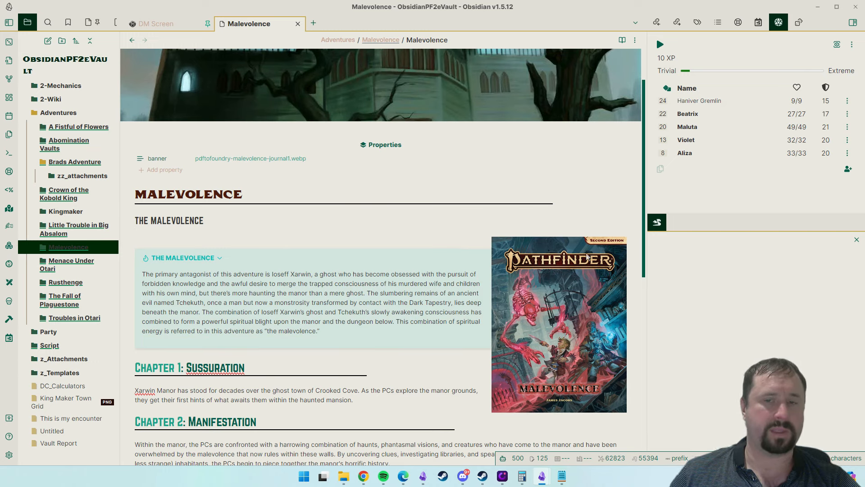
left_click(182, 239)
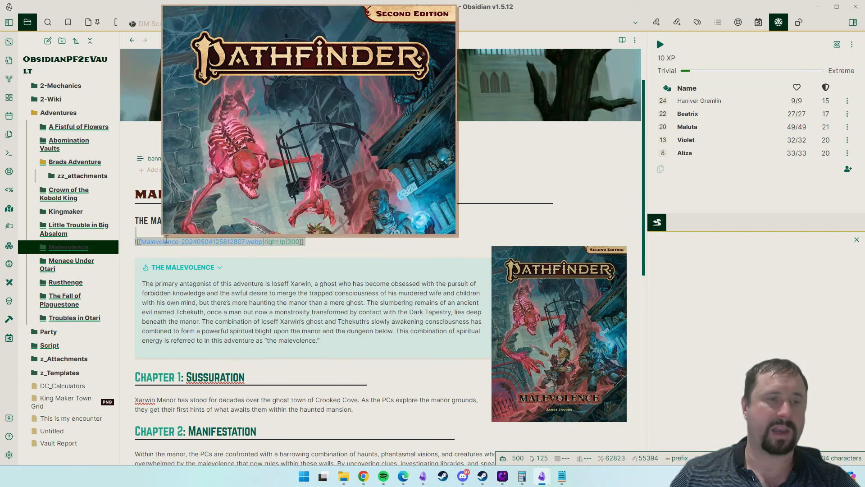
left_click(202, 257)
left_click(291, 237)
left_click(273, 232)
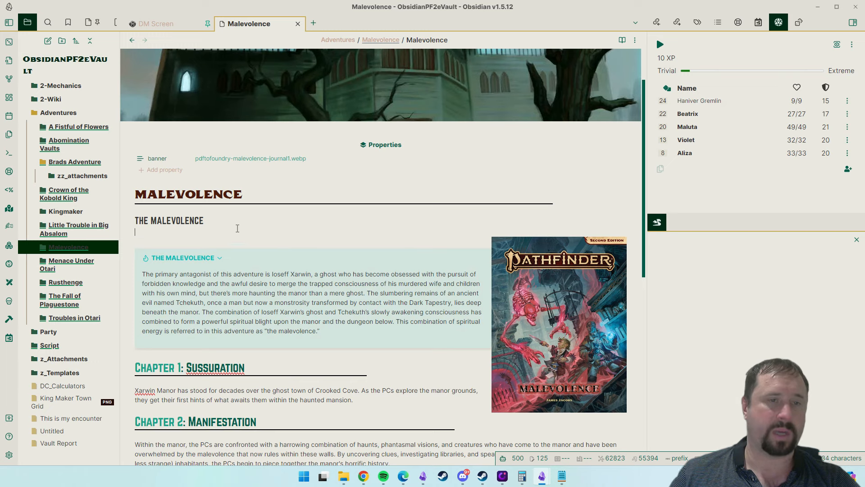
- Delete the image embed and the blank lines between THE MALEVOLENCE heading and the tip callout
double_click(289, 242)
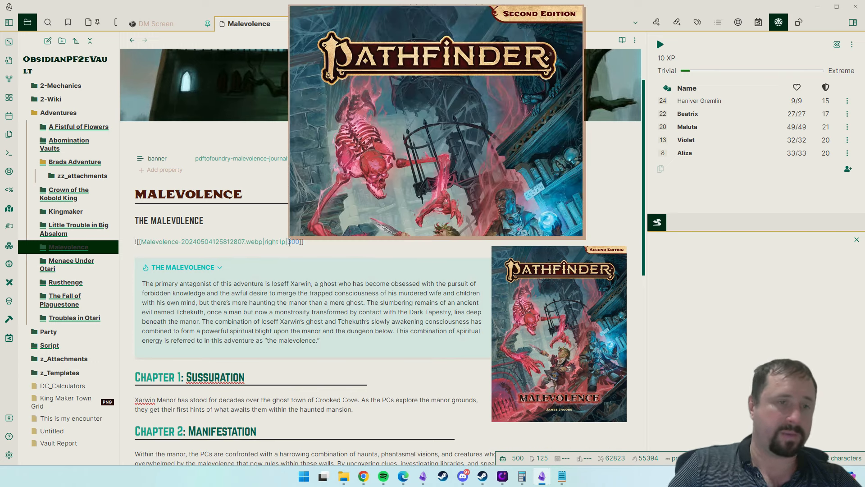
key("BackSpace")
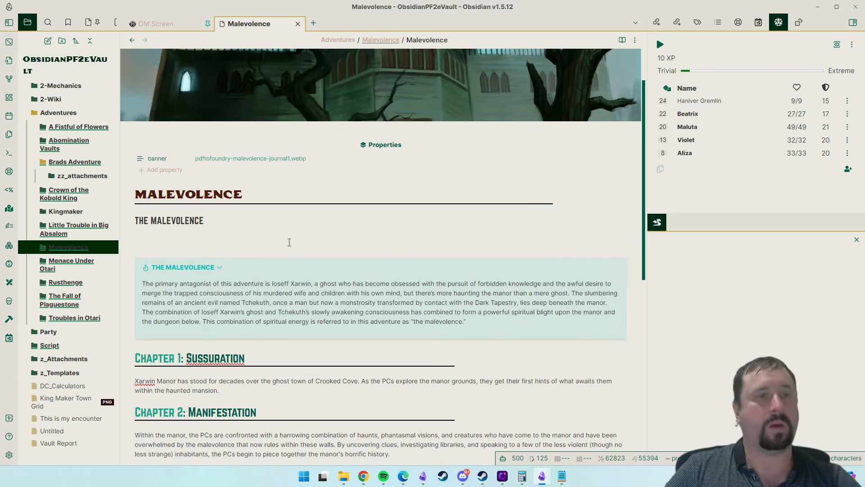
key("Delete")
key("Delete")
key("Delete")
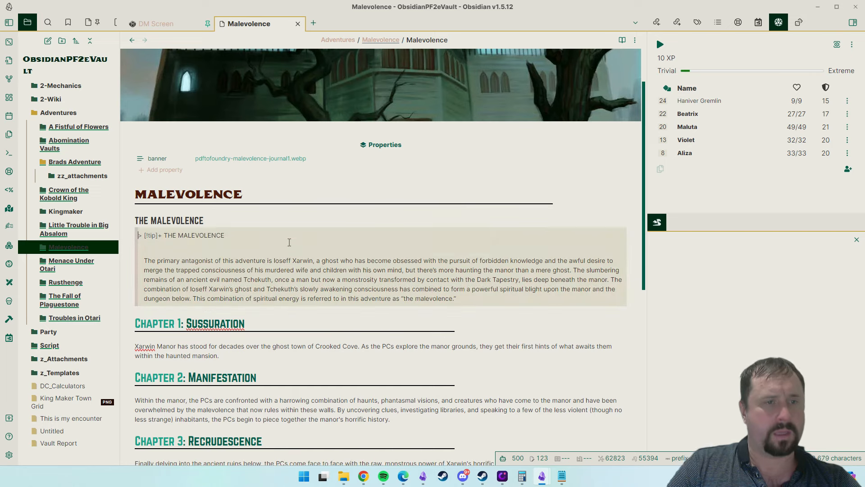
- Paste the image embed at the start of the Chapter 1 paragraph, directly before "Xarwin Manor has stood"
key("Down")
key("Down")
key("Down")
key("Down")
key("Down")
key("Down")
key("Down")
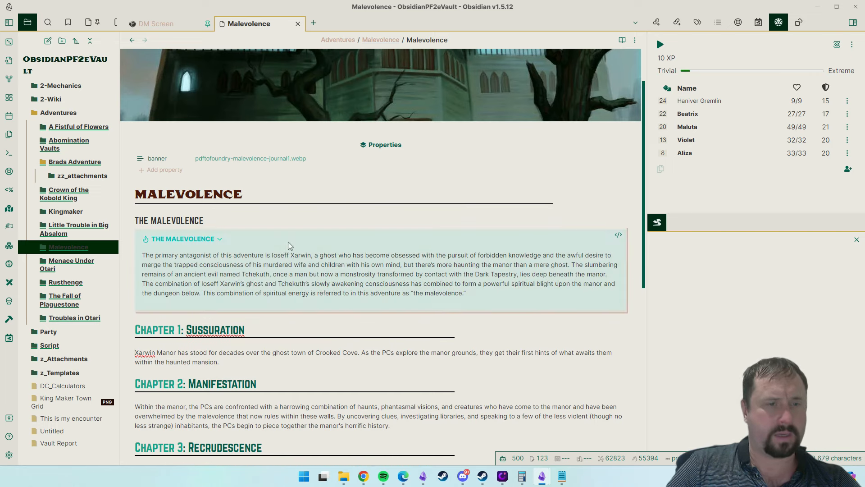
key("ctrl+v")
key("Return")
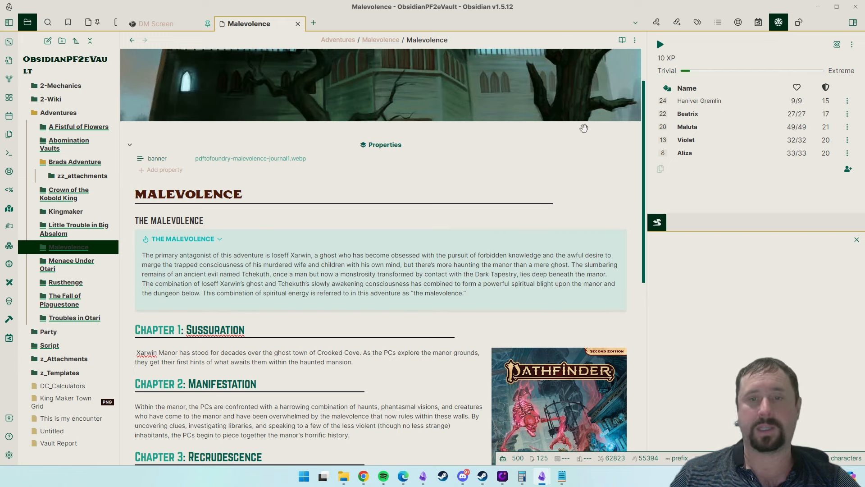
- Examine how the text of Chapters 1 to 3 wraps around the right-aligned image
scroll(378, 270, "down", 3)
left_click(356, 301)
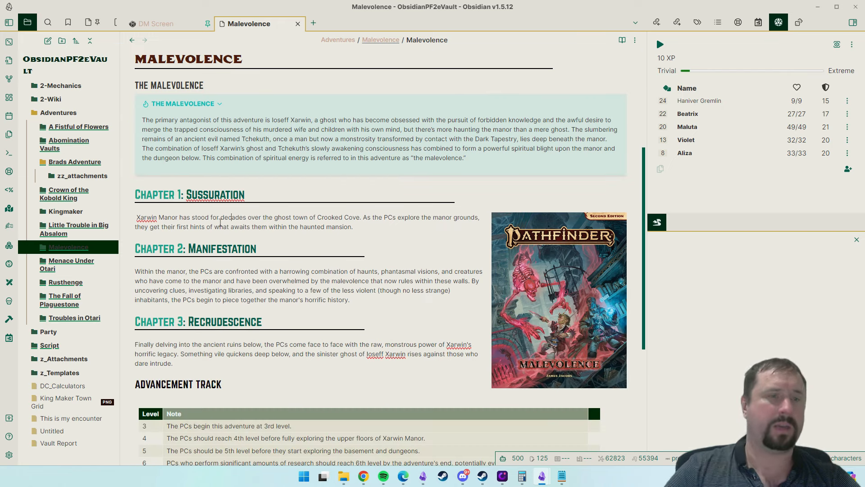
key("ctrl+Home")
left_click(194, 220)
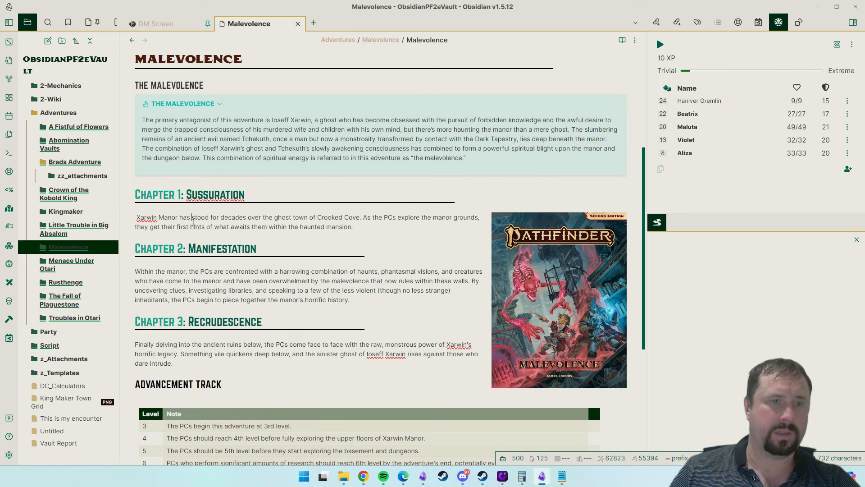
key("Home")
mouse_move(279, 220)
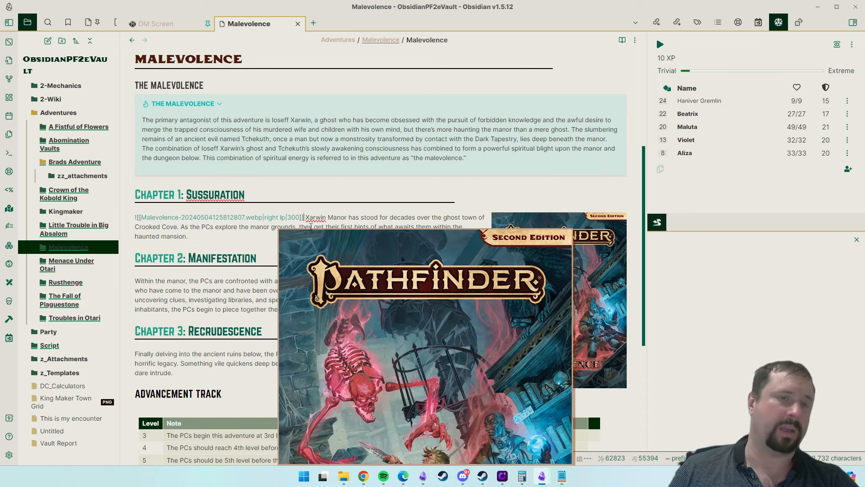
left_click(262, 243)
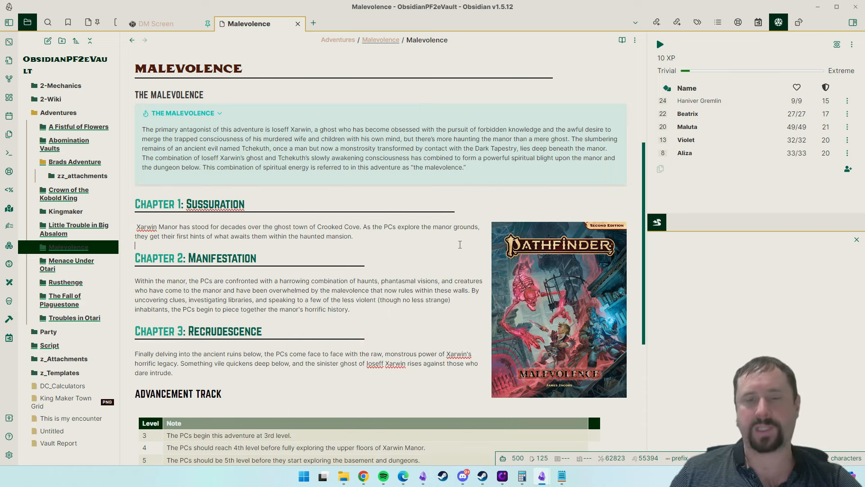
scroll(460, 244, "down", 2)
scroll(359, 296, "up", 6)
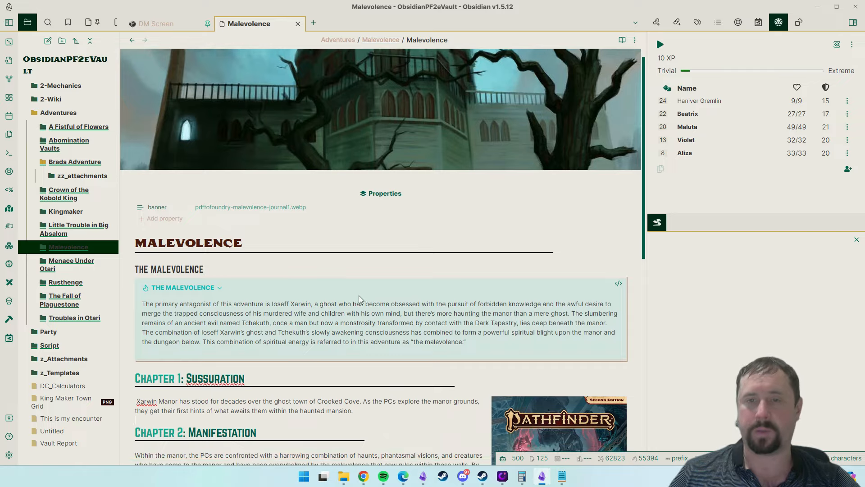
scroll(359, 295, "down", 6)
scroll(405, 271, "up", 4)
scroll(451, 253, "down", 4)
scroll(464, 246, "up", 1)
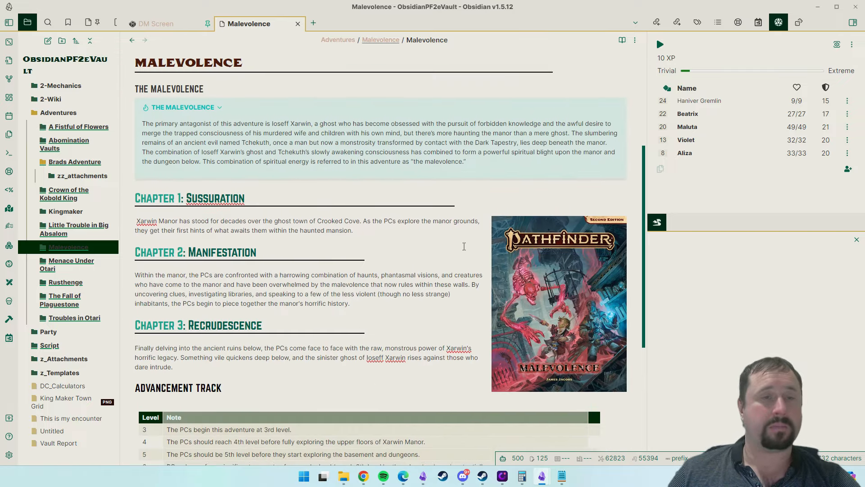
scroll(464, 246, "up", 3)
scroll(466, 243, "down", 3)
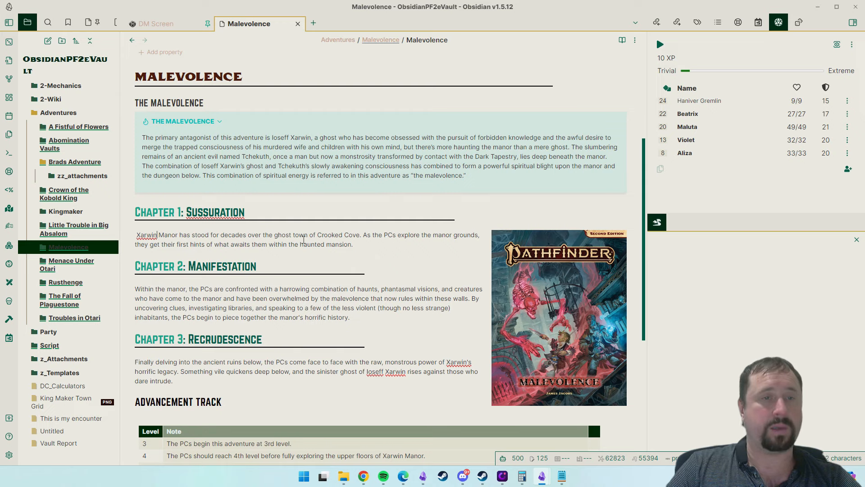
- Set the alignment option in the Chapter 1 image embed to "left"
type("![[Malevolence-20240504125812807.webp|right lp|300]]")
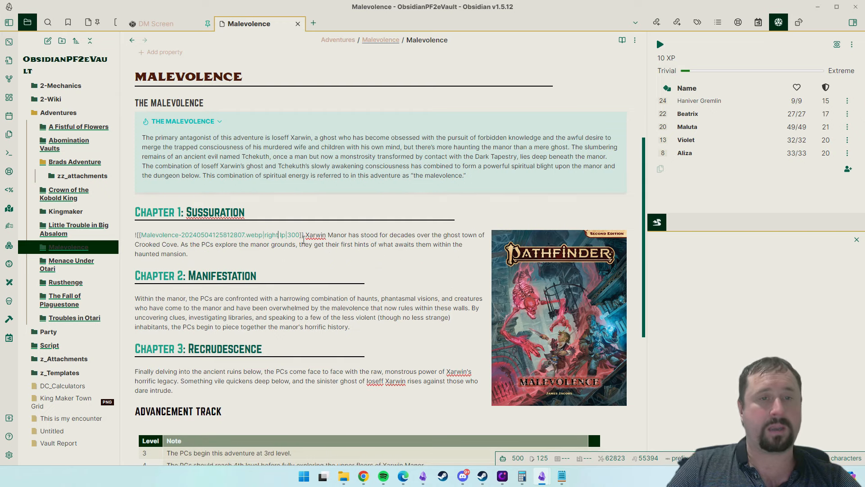
key("ctrl+shift+Left")
type("ft")
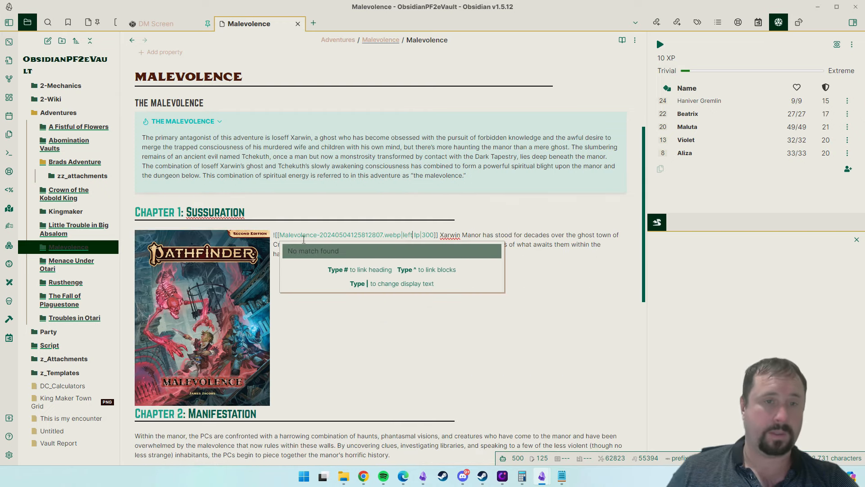
- Set the alignment option in the Chapter 1 image embed to "center" and check how the image renders
key("BackSpace")
key("BackSpace")
key("BackSpace")
key("BackSpace")
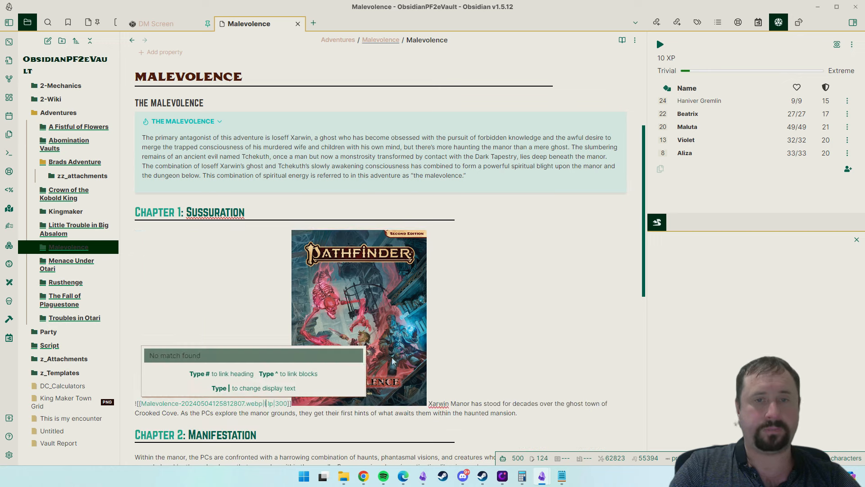
type("center")
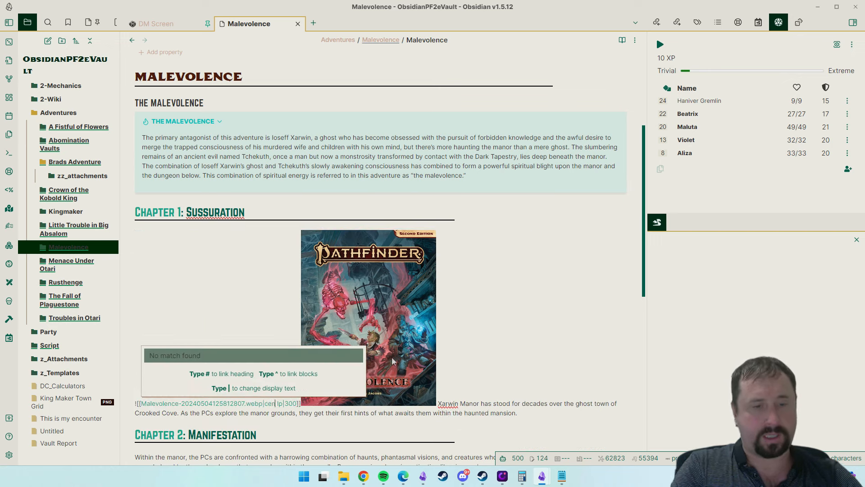
left_click(392, 361)
scroll(451, 374, "down", 4)
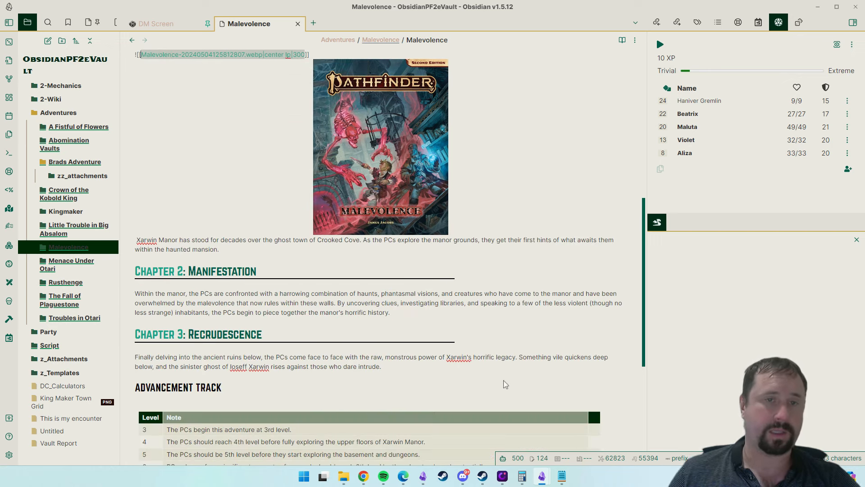
scroll(505, 383, "up", 4)
left_click(291, 235)
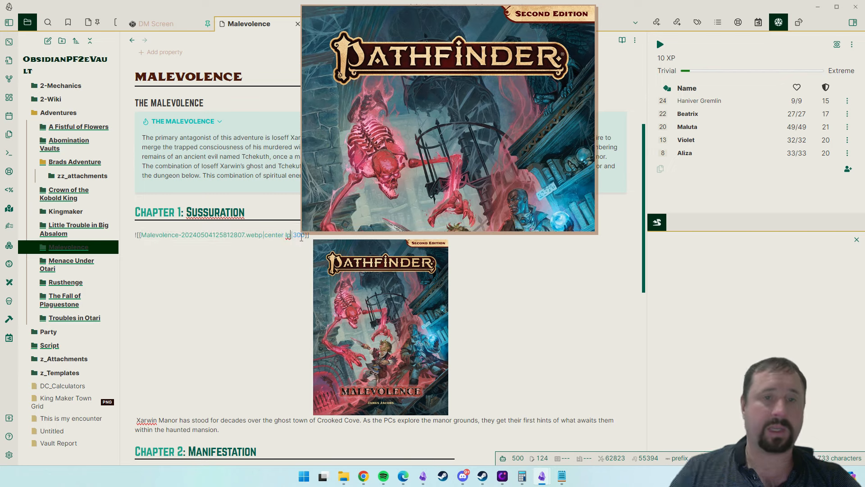
- Set the alignment option in the Chapter 1 image embed to "right" and check how the chapter text wraps
key("ctrl+shift+Left")
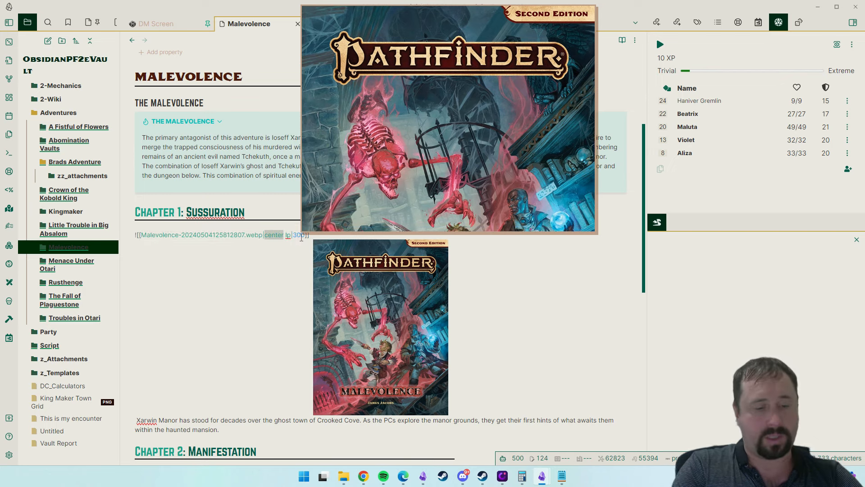
type("right")
left_click(442, 321)
scroll(435, 314, "down", 4)
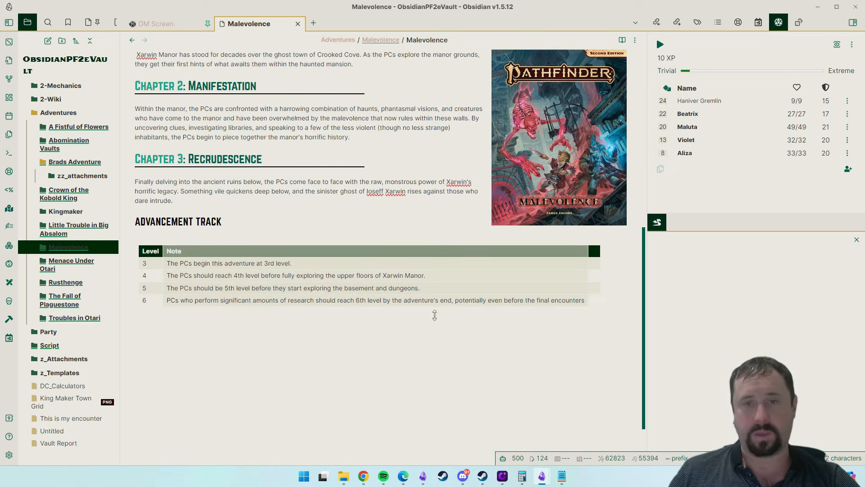
- Insert the "Call Out - Right Section" template on a new line below the main Malevolence heading
scroll(435, 313, "up", 5)
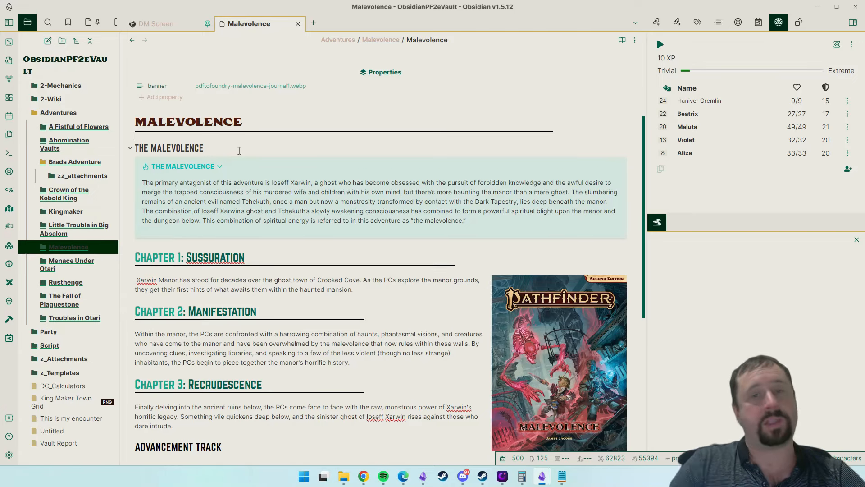
key("Return")
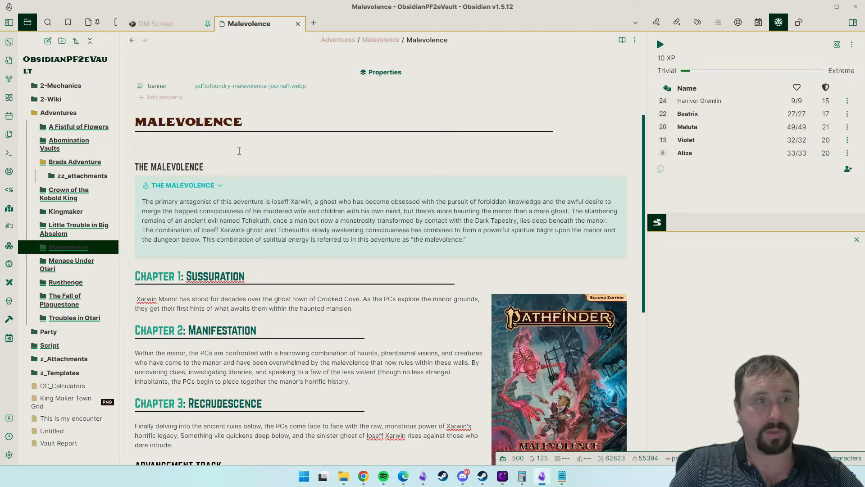
key("alt+e")
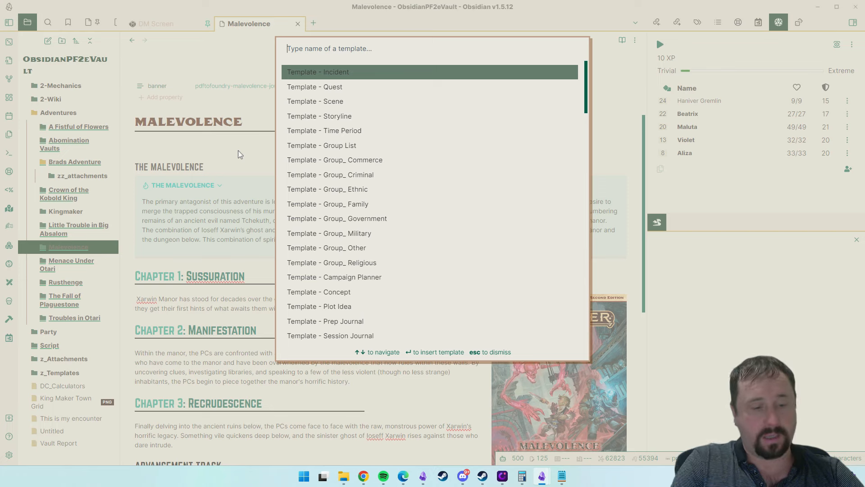
type("right")
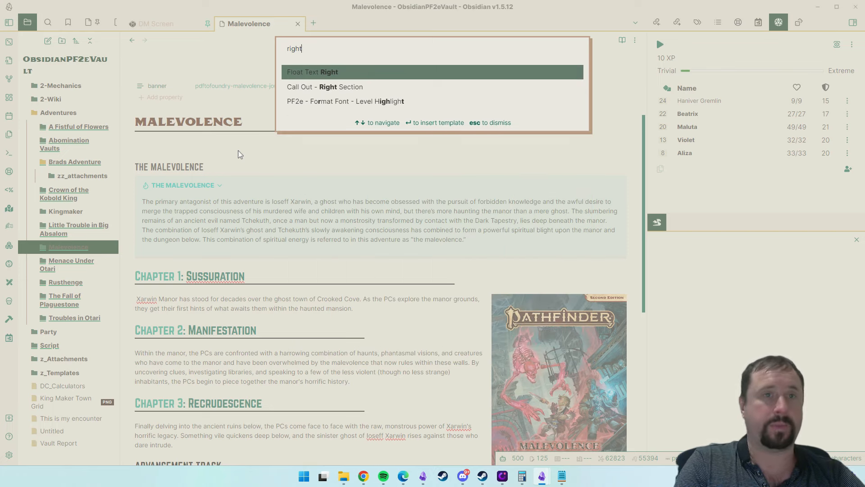
key("Down")
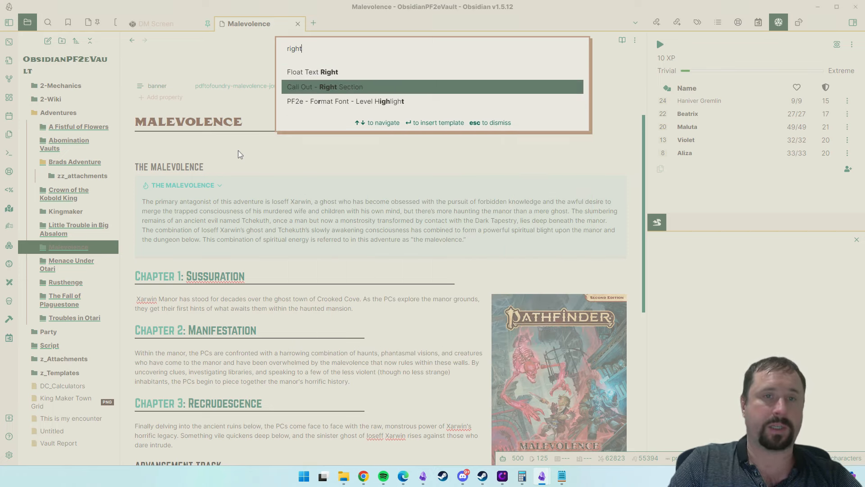
key("Return")
scroll(335, 175, "up", 6)
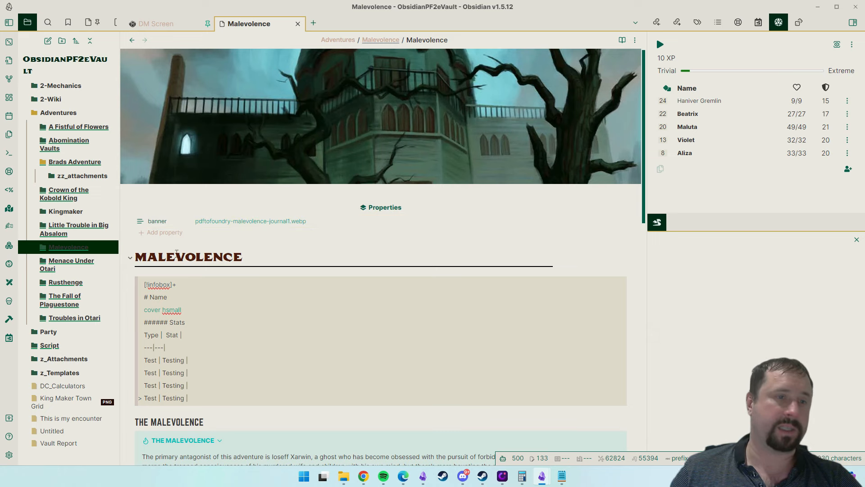
scroll(179, 372, "down", 3)
left_click(206, 292)
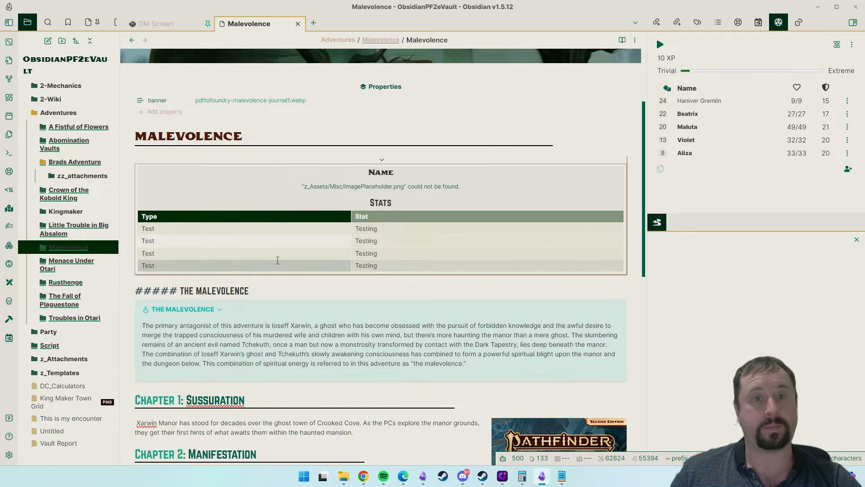
- Preview the note in reading view to examine the infobox placement beside the text, and return to editing
scroll(276, 258, "down", 2)
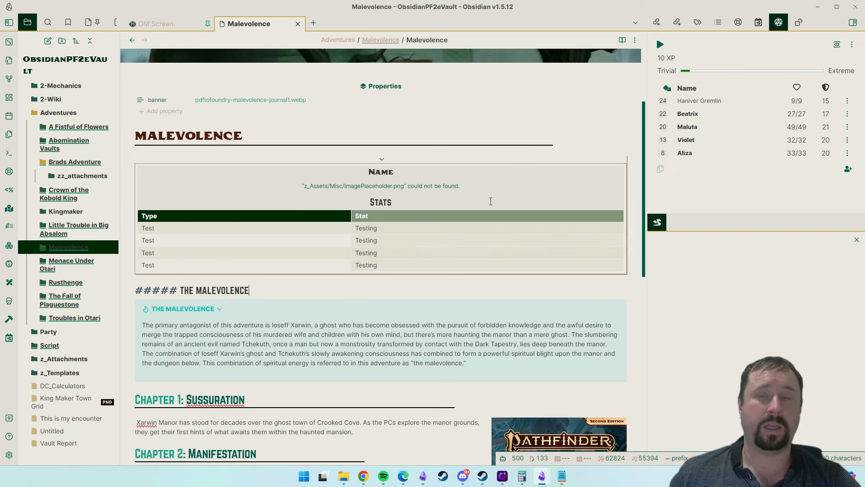
left_click(635, 40)
left_click(560, 71)
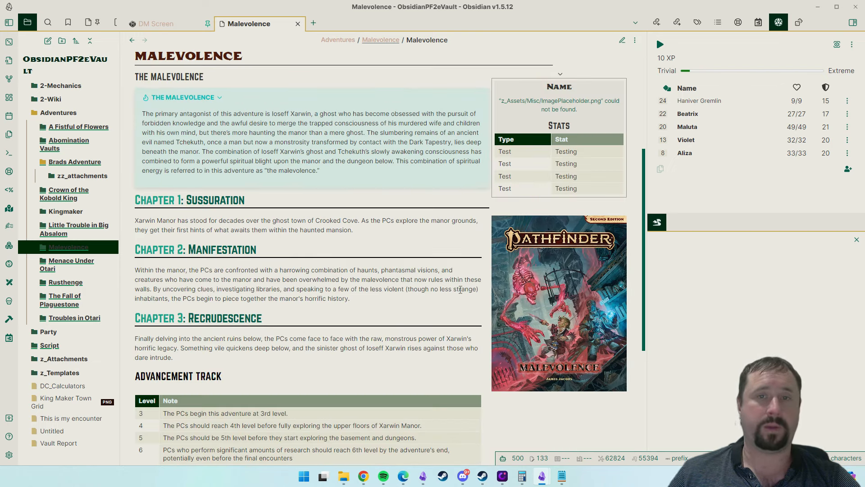
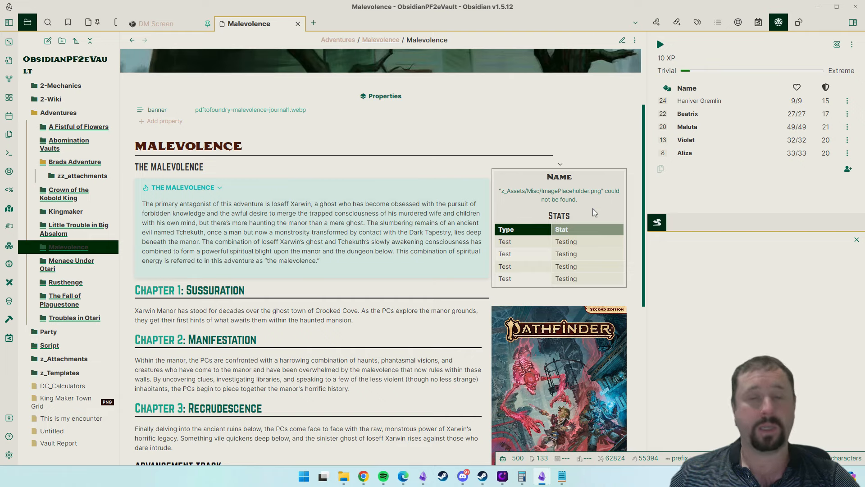
scroll(396, 212, "down", 2)
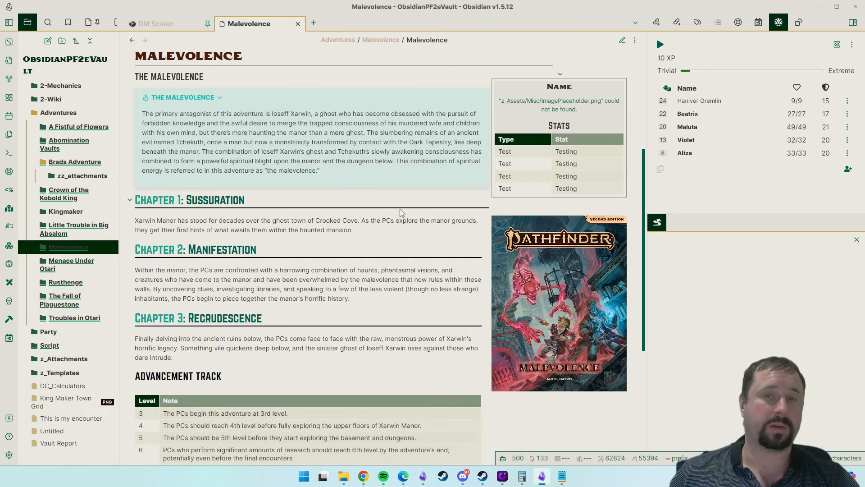
scroll(407, 212, "up", 2)
left_click(635, 40)
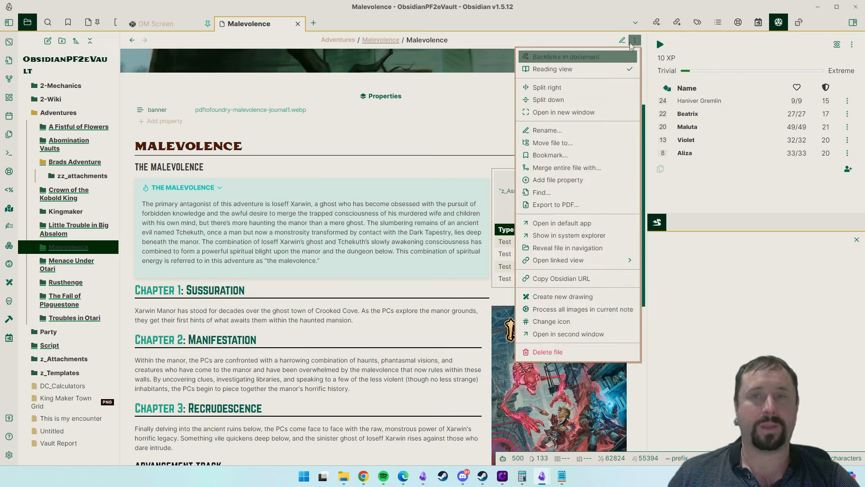
left_click(565, 71)
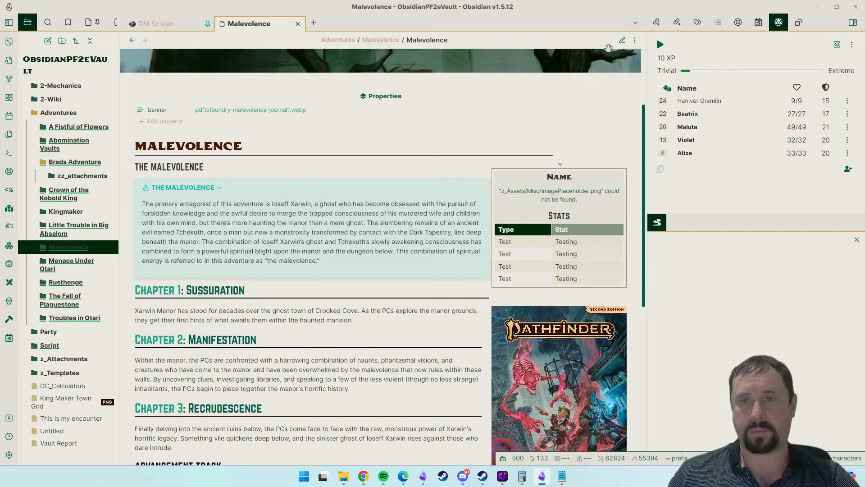
left_click(635, 40)
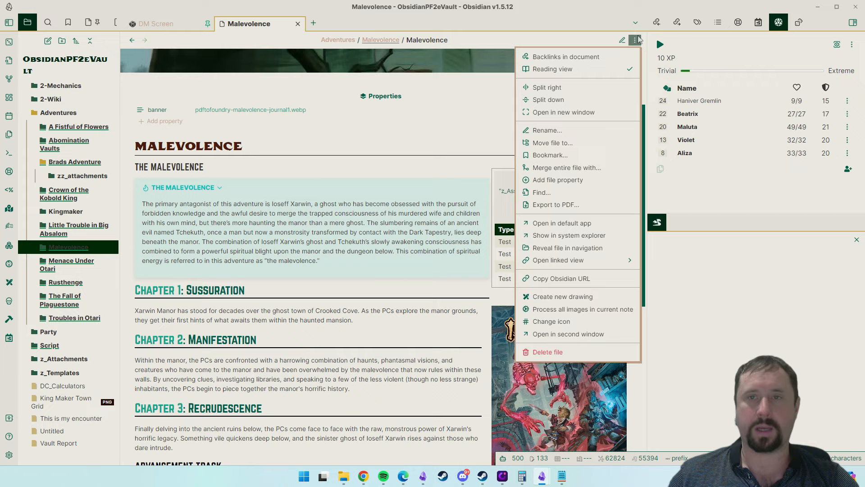
left_click(565, 70)
- Replace "Test" in the first body row of the infobox table with "Value"
left_click(175, 240)
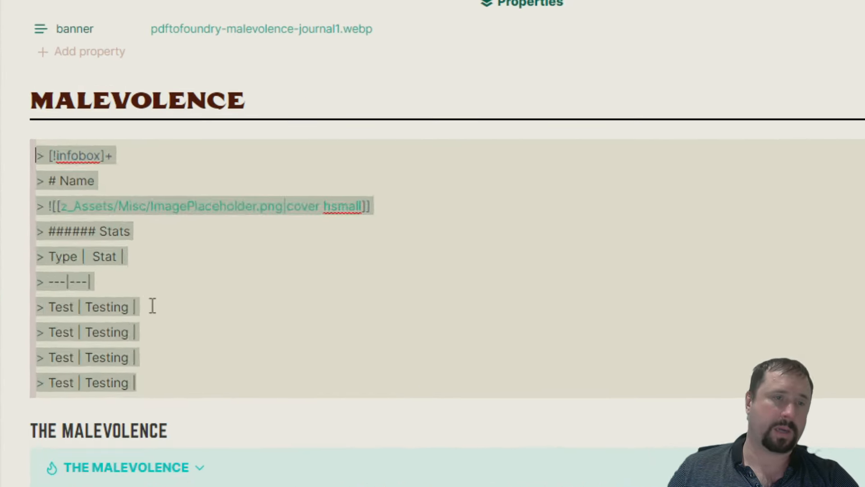
left_click(153, 306)
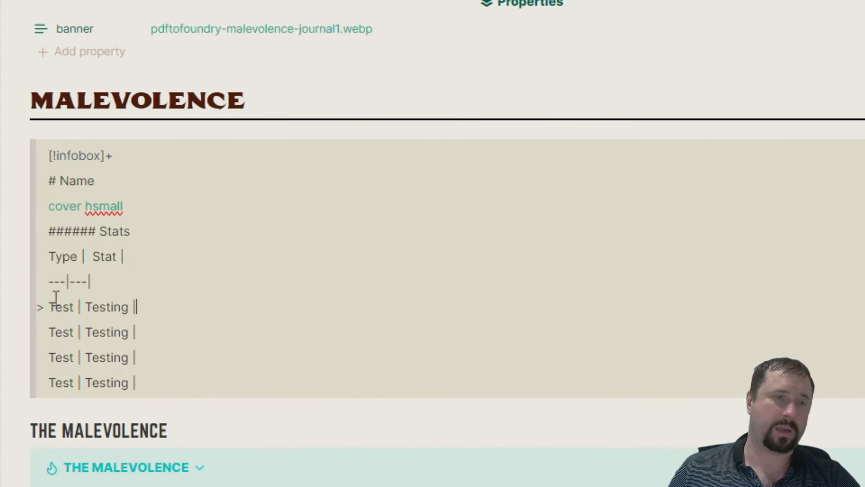
left_click_drag(49, 305, 73, 306)
type("Value")
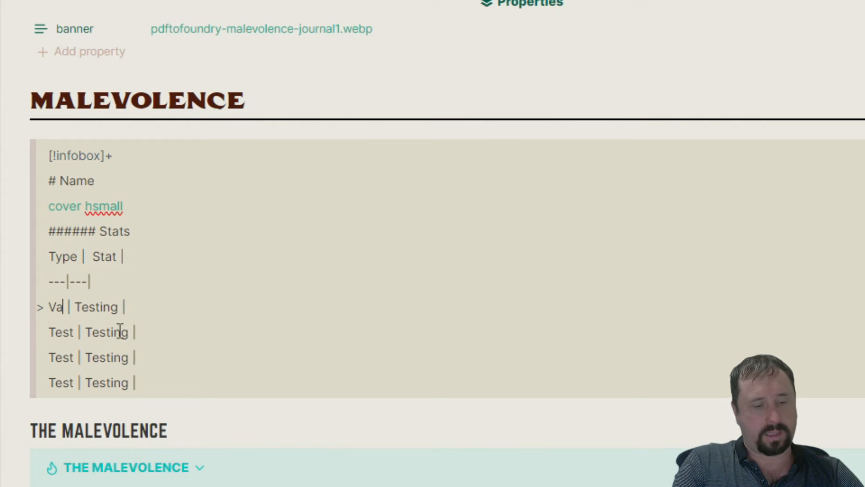
key("Right")
key("Right")
key("Right")
key("Right")
key("Left")
key("Left")
key("Left")
key("Left")
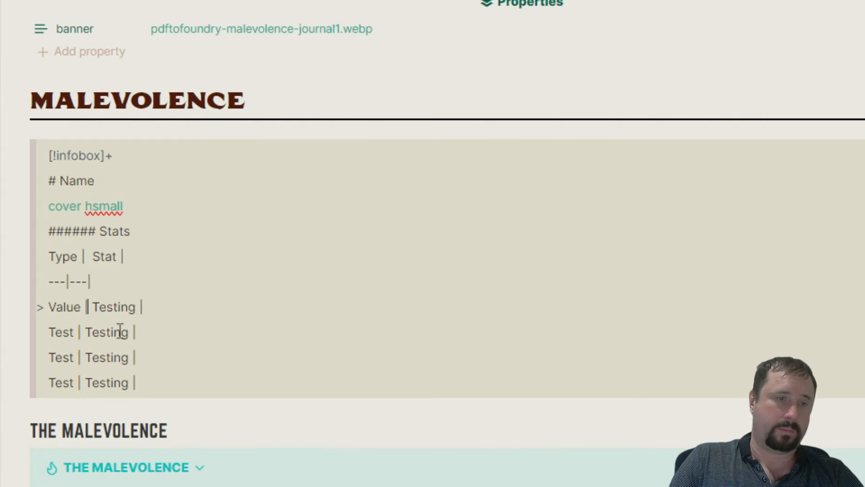
- Set the two cells of the infobox table's first body row to "Title" and "Value"
key("ctrl+shift+Left")
type("Title")
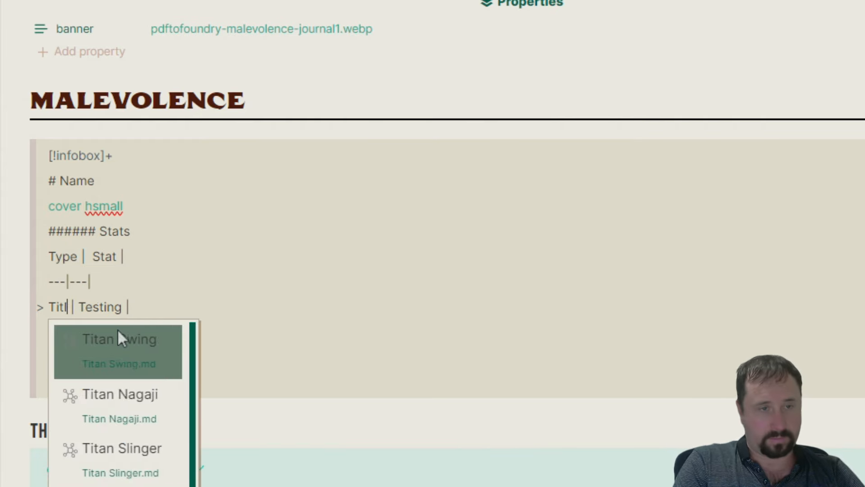
key("Right")
key("Right")
key("Right")
key("Right")
key("Left")
key("ctrl+shift+Right")
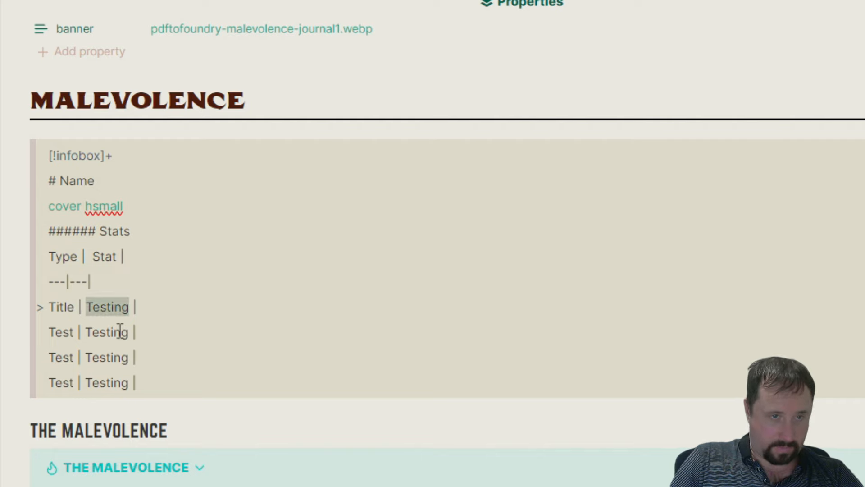
type("Value")
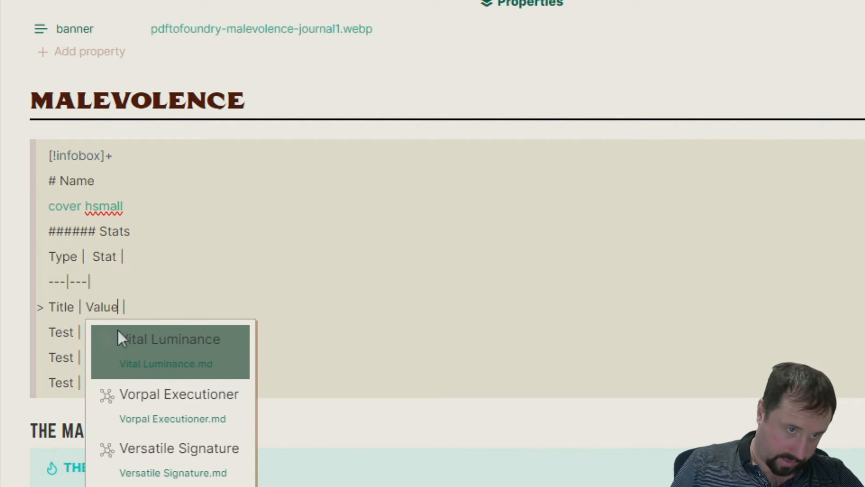
- Rename the infobox table's column headers to "Name 1" and "Name 2"
double_click(64, 255)
type("Name 1")
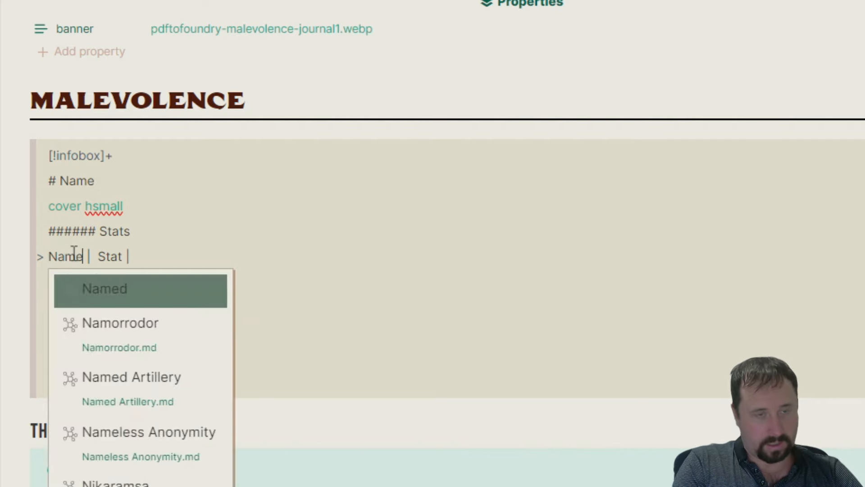
key("Right")
key("Right")
key("Right")
key("ctrl+shift+Right")
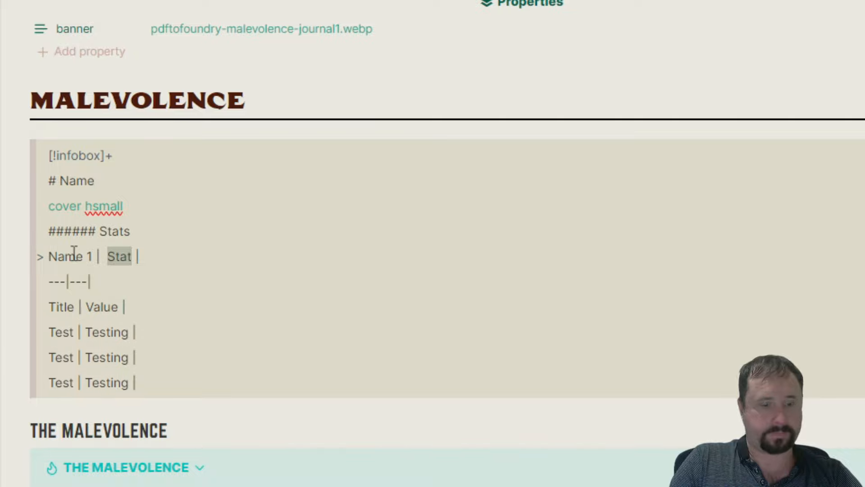
type("Name 2")
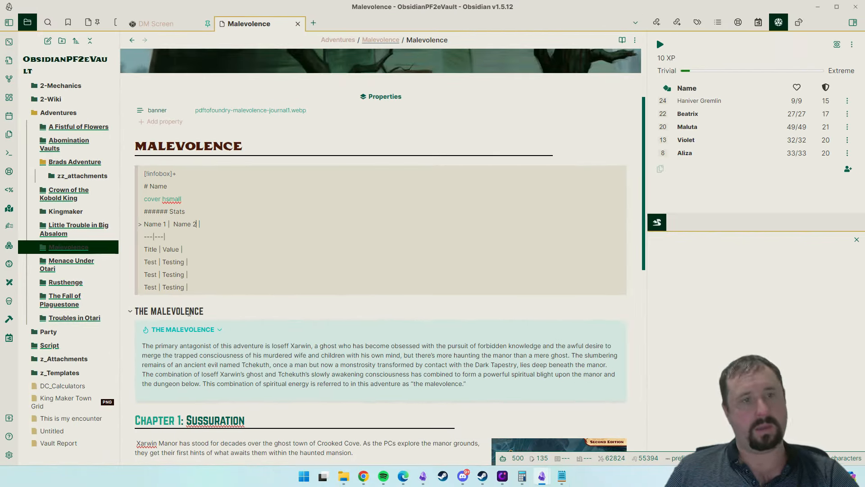
- Check the edited infobox table in reading view, and switch back to editing
left_click(189, 313)
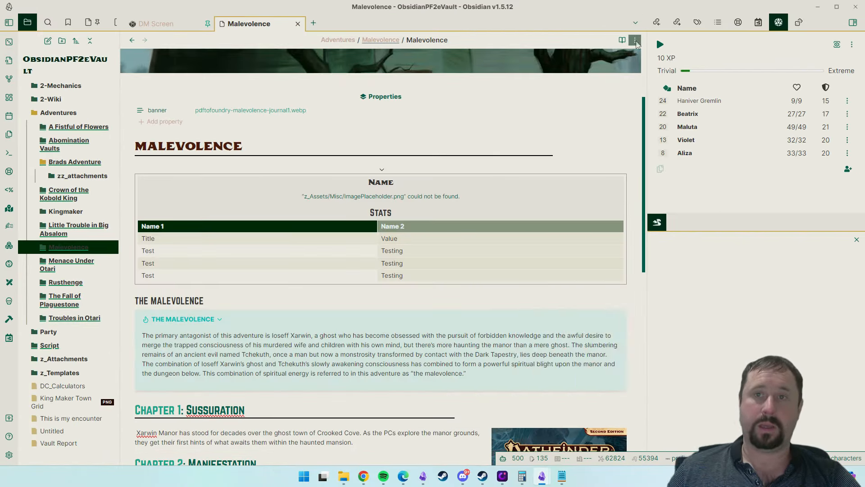
left_click(635, 40)
left_click(546, 79)
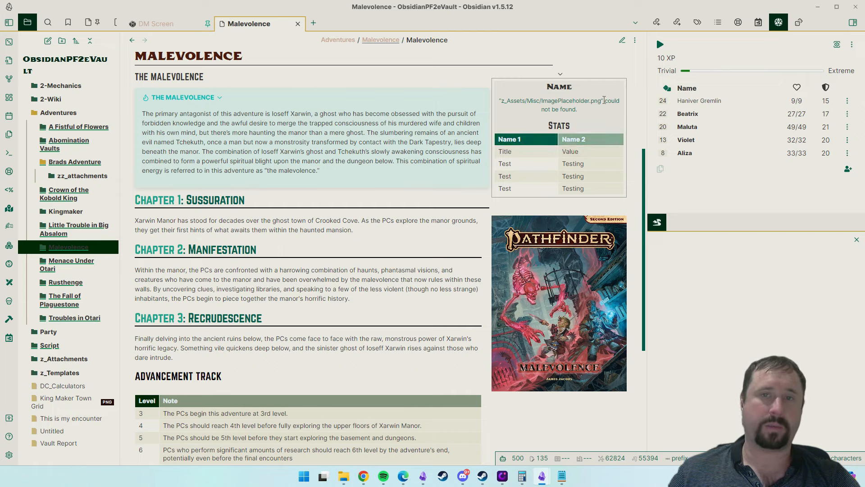
left_click(635, 40)
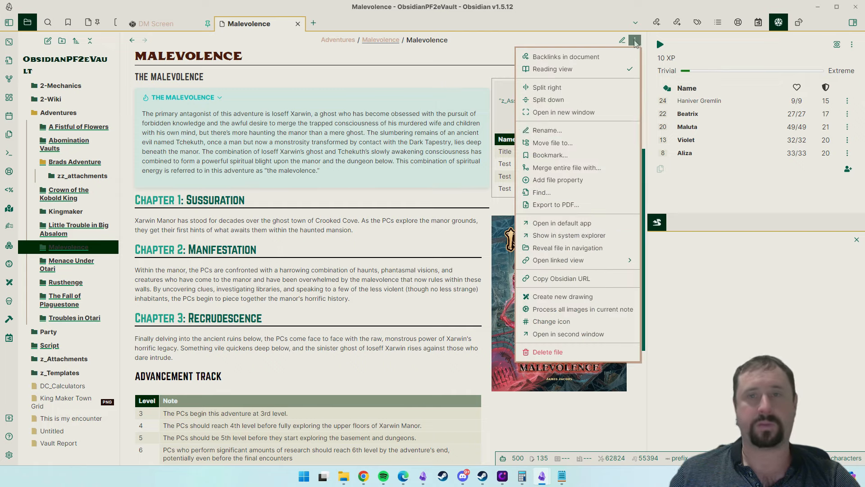
left_click(582, 71)
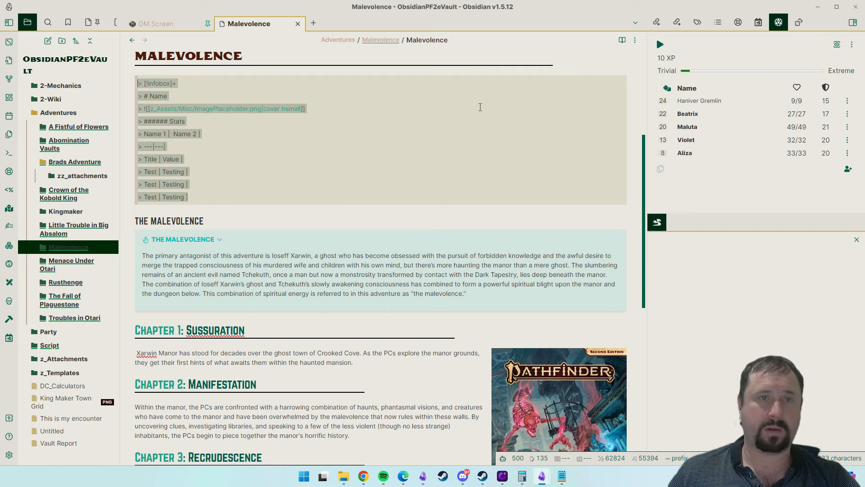
- Replace the placeholder image path in the infobox embed with Roc.png, keeping the "cover hsmall" option
left_click(318, 106)
key("Left")
key("Left")
key("Left")
key("Left")
key("Left")
key("Left")
key("Left")
key("Left")
key("Left")
key("Left")
key("Left")
key("Left")
key("Left")
key("Left")
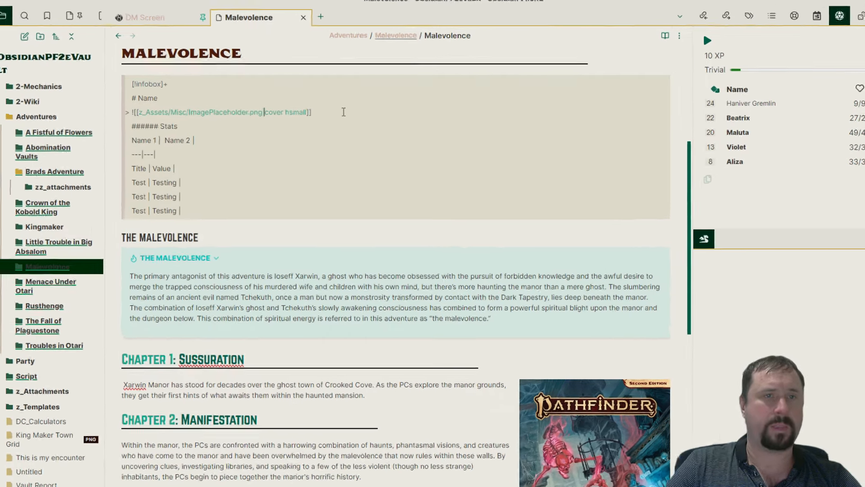
key("Right")
key("shift+Home")
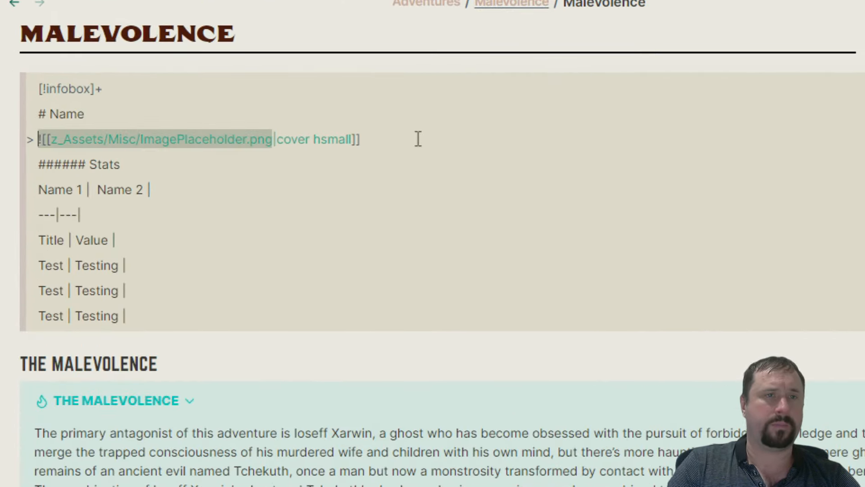
key("shift+Right")
key("shift+Right")
key("shift+Right")
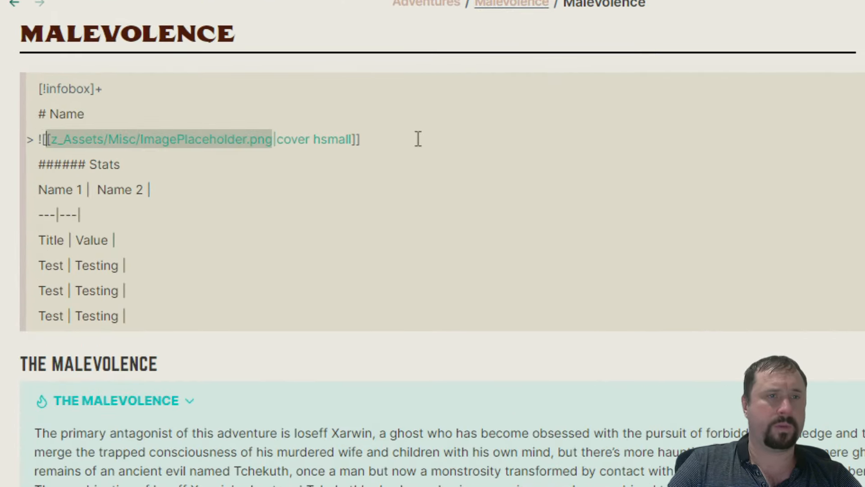
key("BackSpace")
type("png")
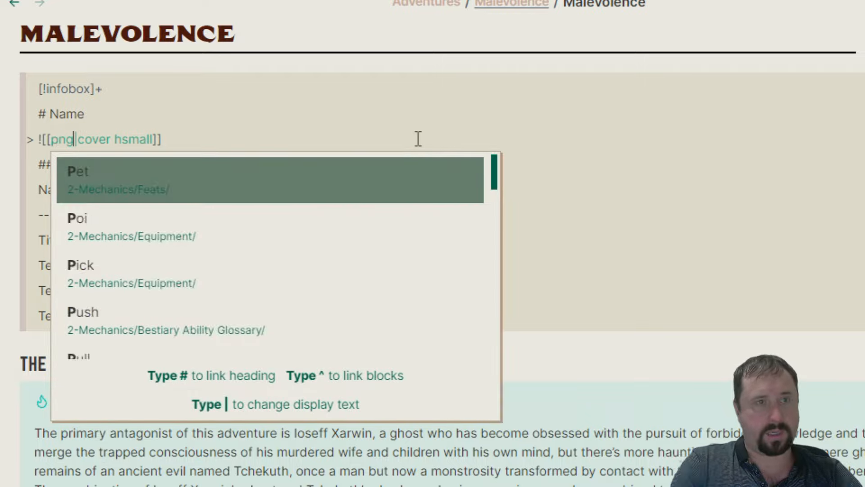
key("Return")
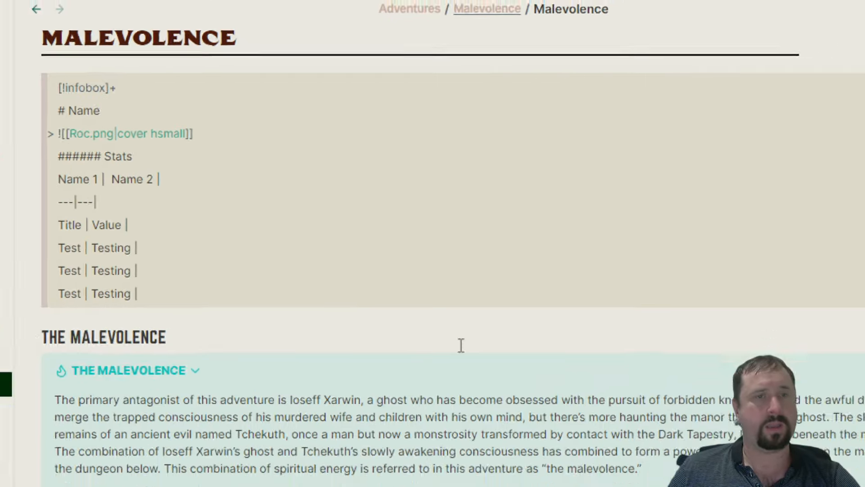
- Check the infobox with its Roc image in reading view, and return the note to source mode
scroll(532, 268, "up", 1)
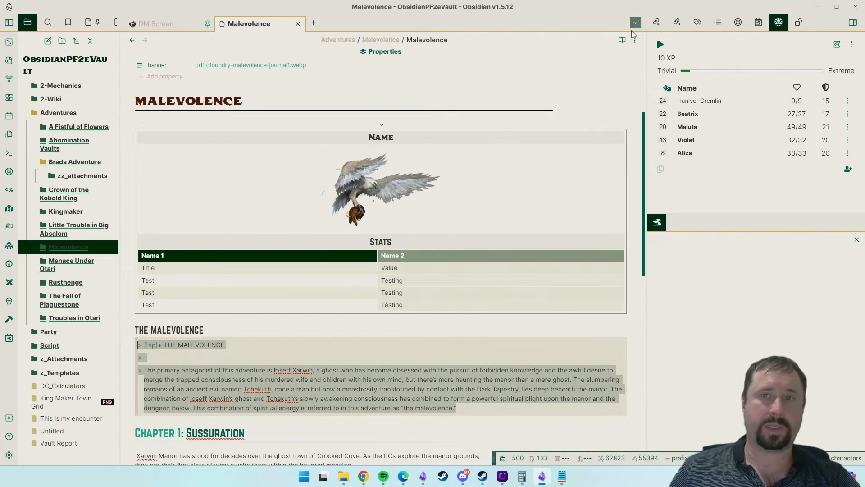
left_click(635, 40)
left_click(558, 69)
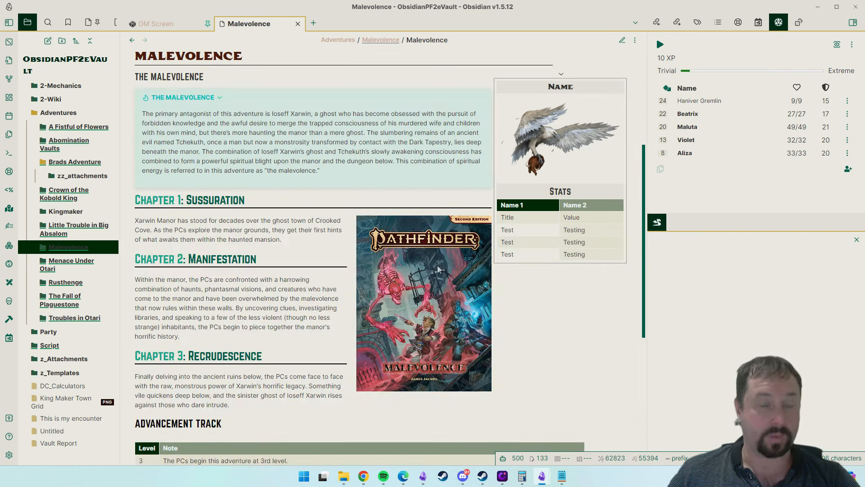
left_click(635, 40)
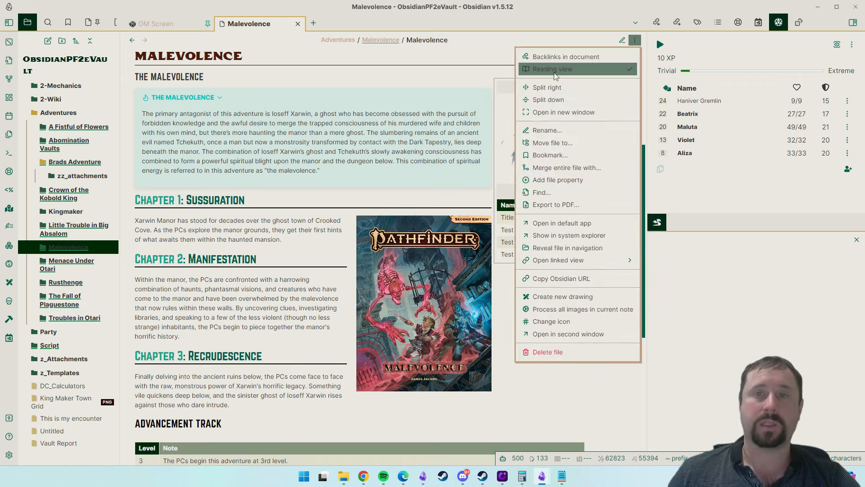
left_click(551, 72)
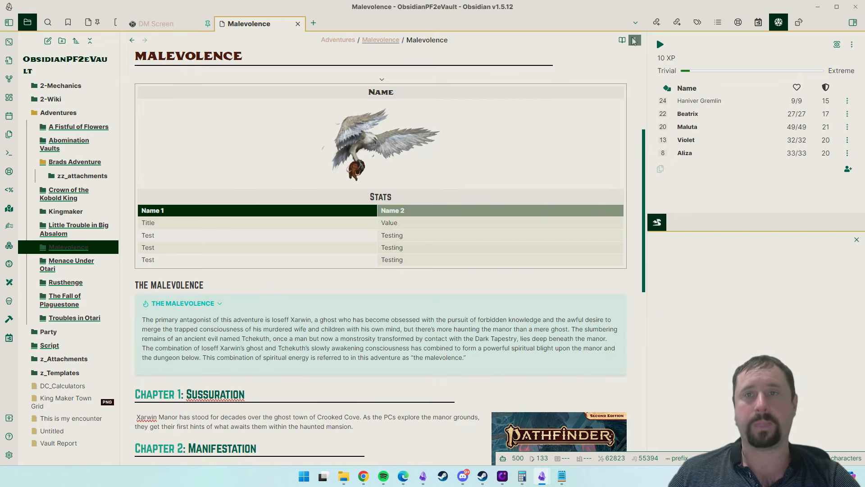
left_click(635, 40)
left_click(543, 83)
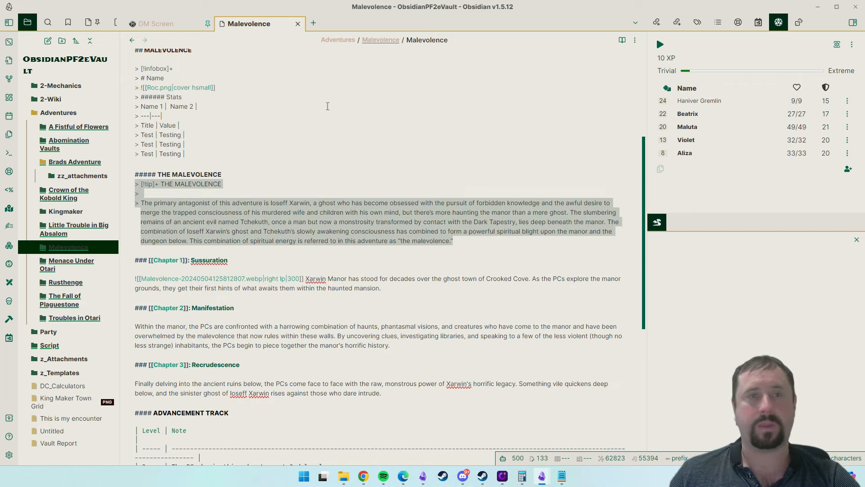
- Remove the "cover hsmall" option from the Roc.png embed inside the infobox
left_click(224, 95)
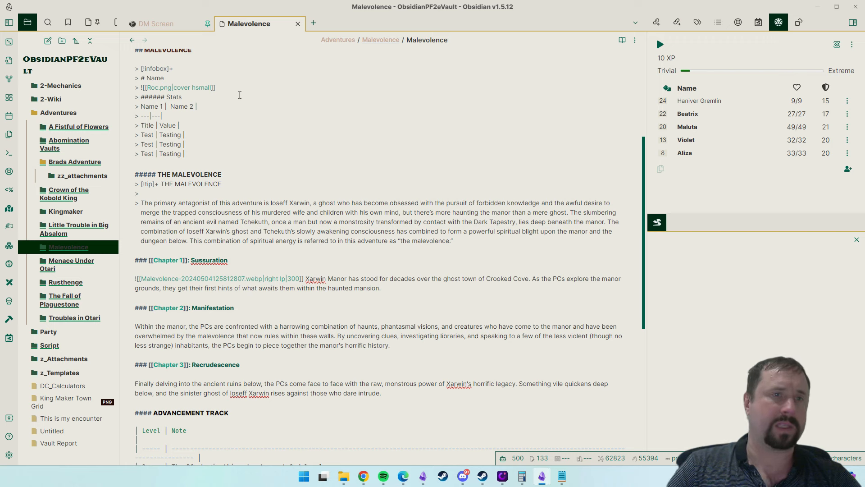
key("shift+End")
key("BackSpace")
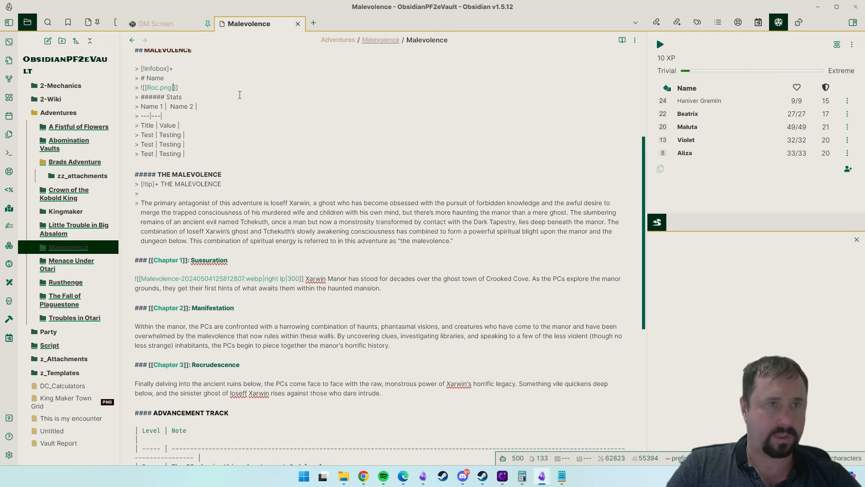
key("Escape")
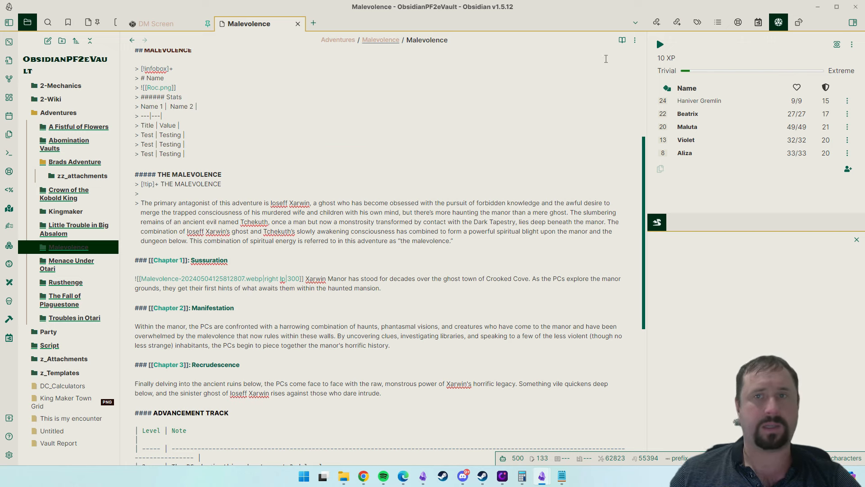
- Check how the infobox image renders without sizing options in reading view, and switch back to editing
left_click(635, 40)
left_click(564, 70)
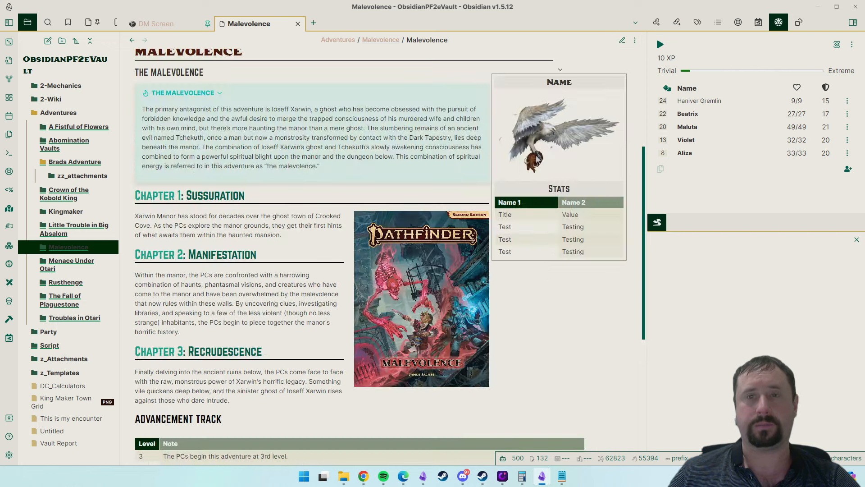
left_click(635, 43)
left_click(565, 70)
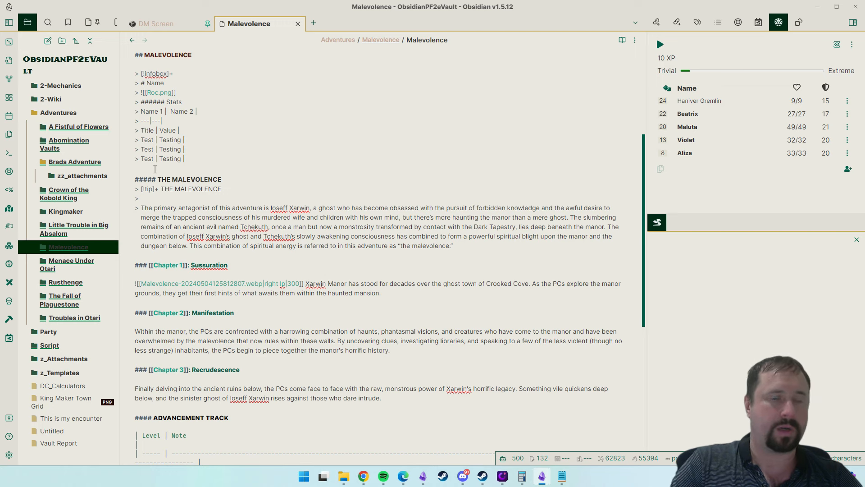
- Embed Roc.png on its own line between the infobox and the THE MALEVOLENCE heading
key("Return")
key("Return")
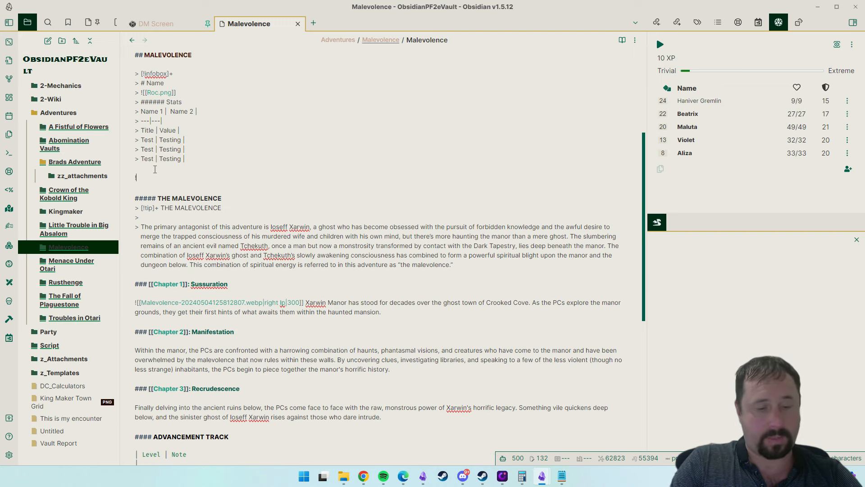
type("![[re")
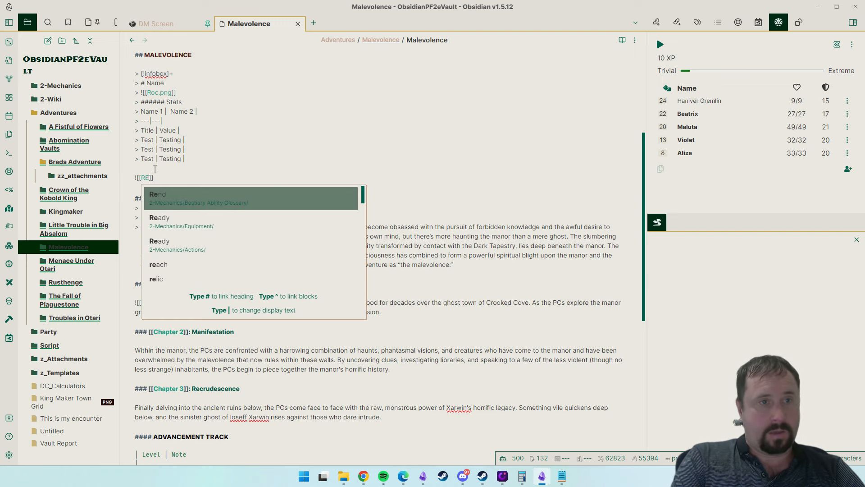
key("BackSpace")
type("oc")
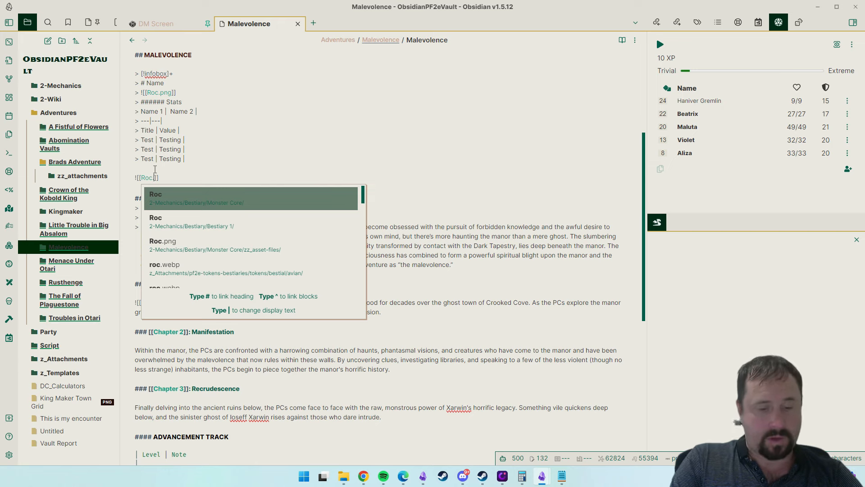
type(".png")
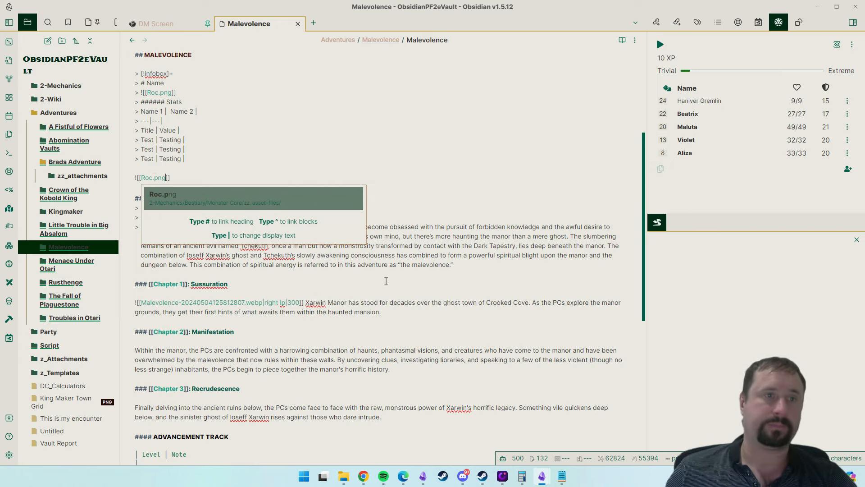
key("Return")
- Examine the size of the standalone Roc image in reading view, and switch back to editing
left_click(635, 40)
left_click(539, 68)
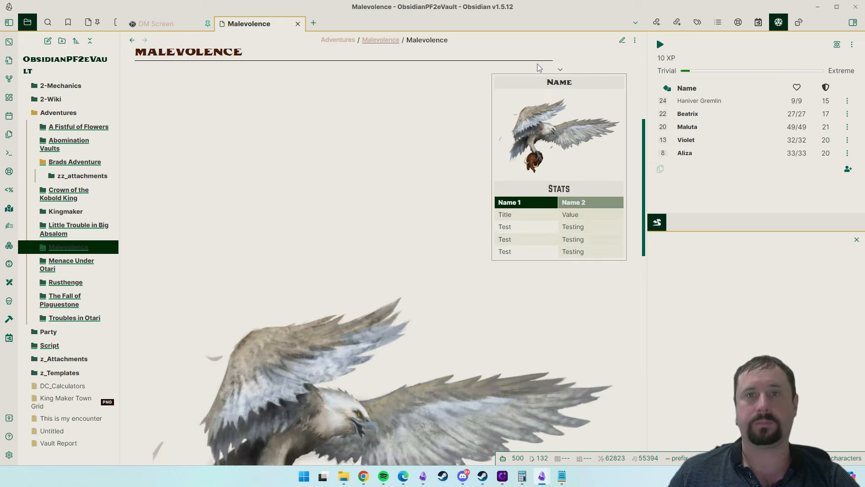
scroll(512, 235, "down", 5)
left_click(634, 41)
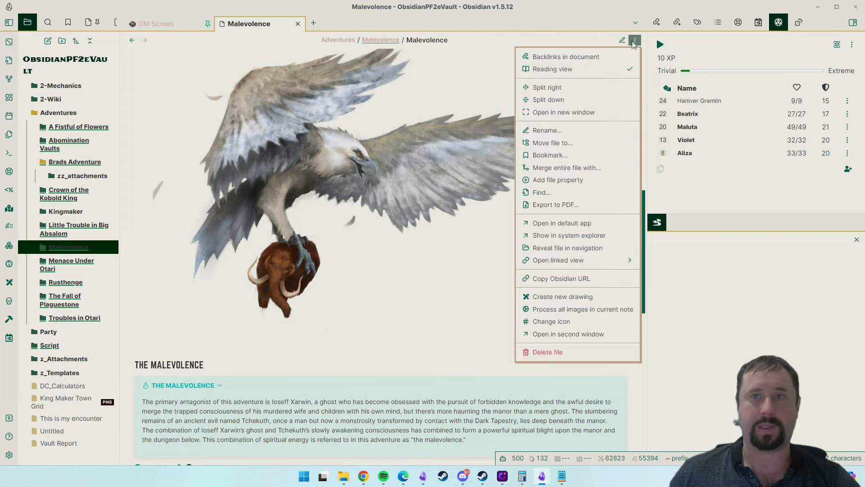
left_click(547, 70)
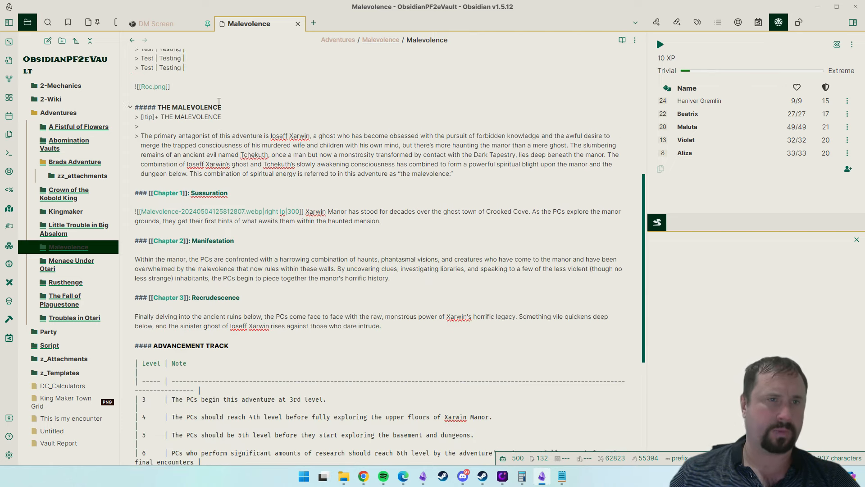
- Add the "cover hsmall" option to the standalone Roc.png embed and check it in reading view before returning to editing
scroll(191, 187, "up", 2)
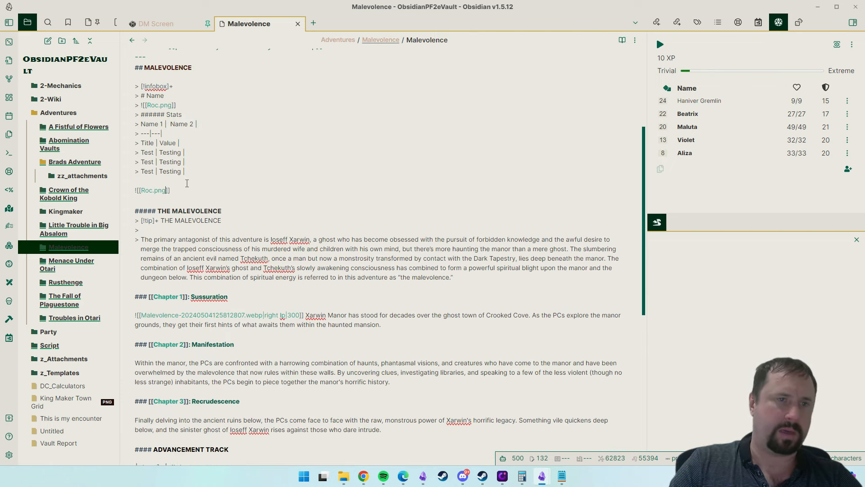
type("|cover hsmall")
key("Escape")
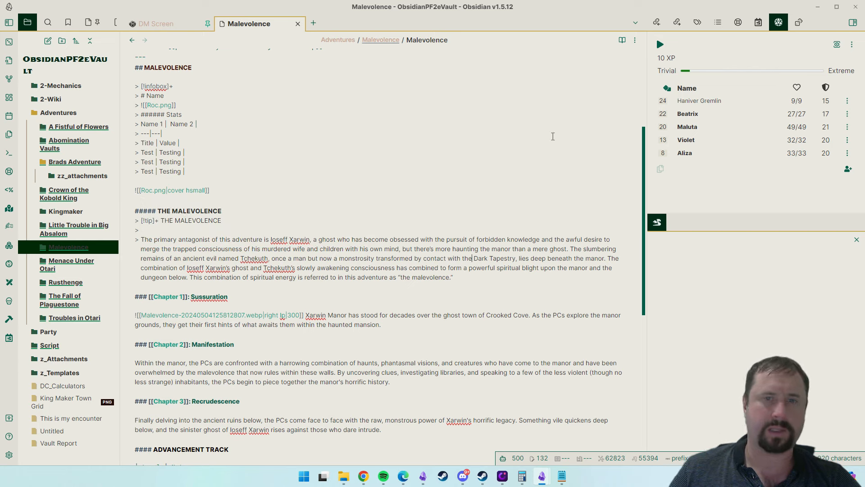
left_click(623, 39)
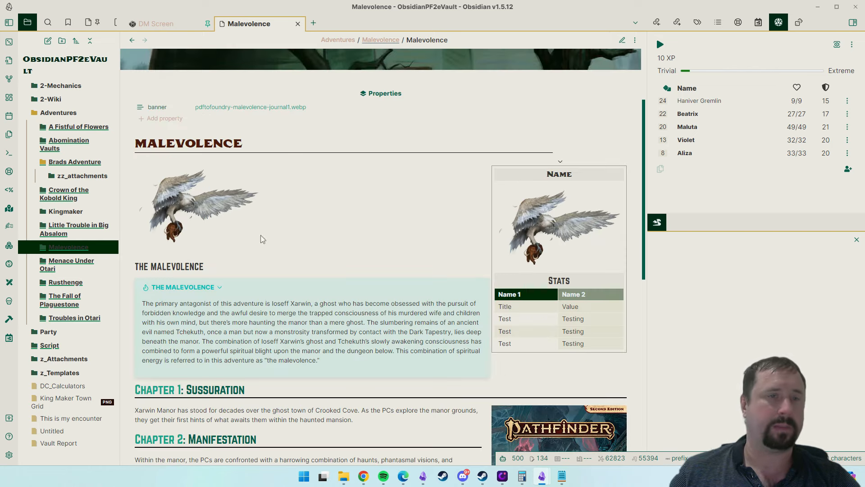
left_click(635, 40)
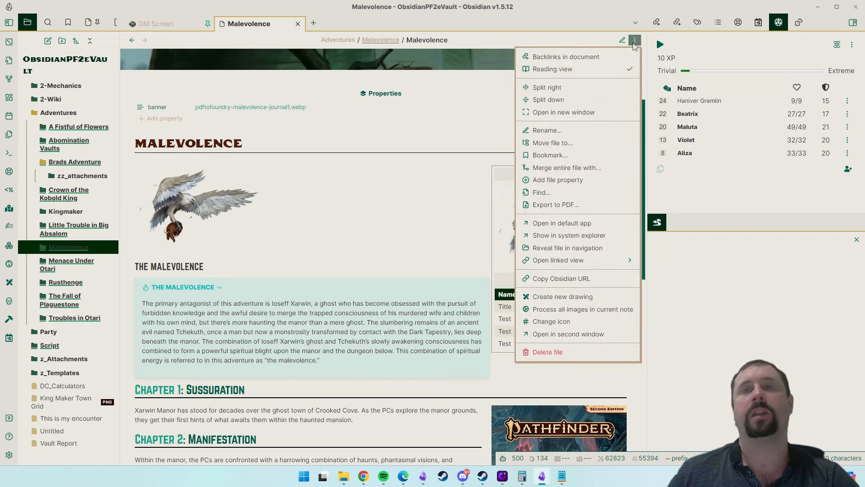
left_click(541, 73)
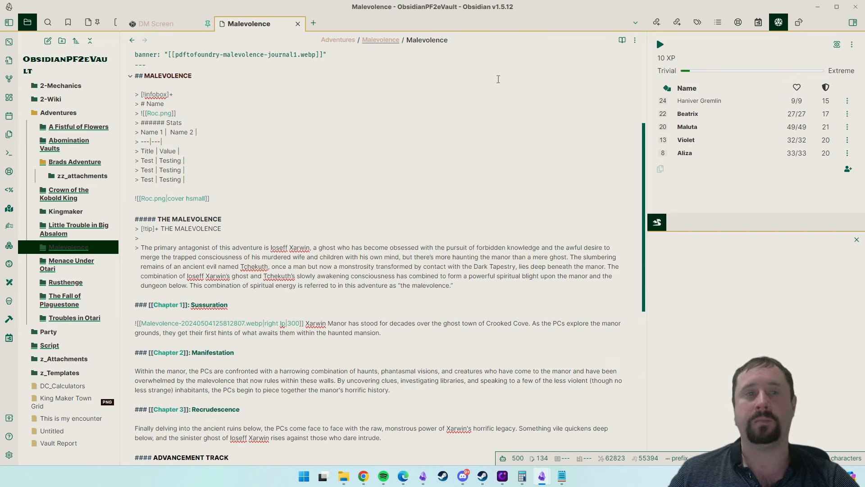
- Delete the standalone Roc.png embed below the infobox and restore "cover hsmall" on the infobox's own Roc.png embed
triple_click(219, 198)
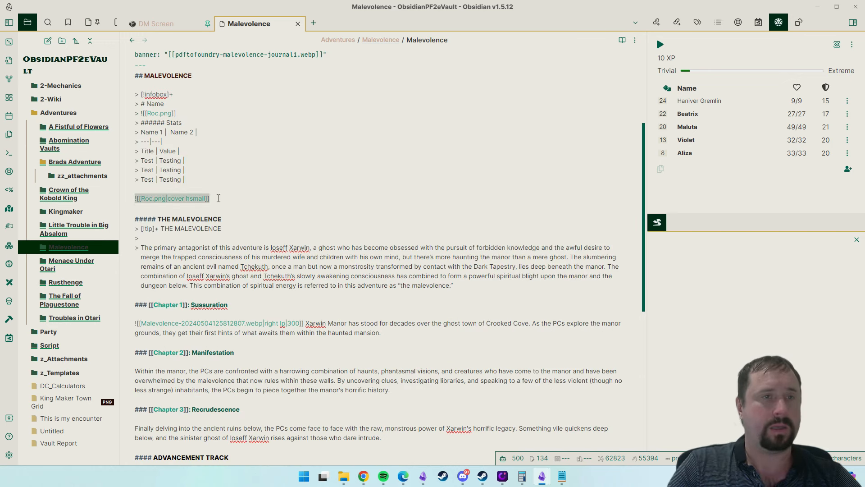
key("BackSpace")
key("BackSpace")
key("BackSpace")
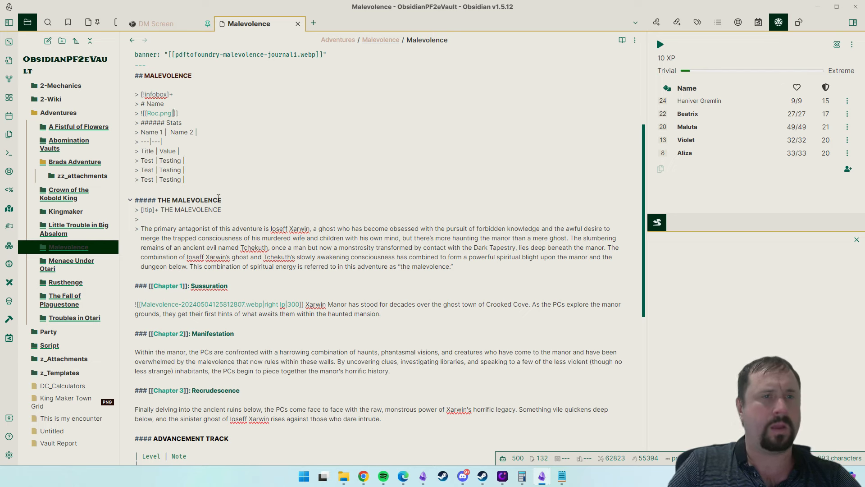
type("cover hsmall")
key("Escape")
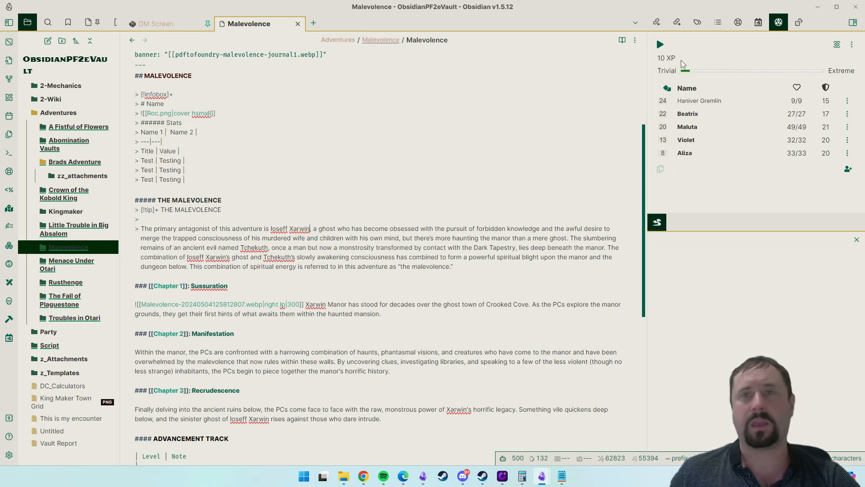
- Review the whole note in reading view, from the banner and infobox down to the advancement track
left_click(622, 40)
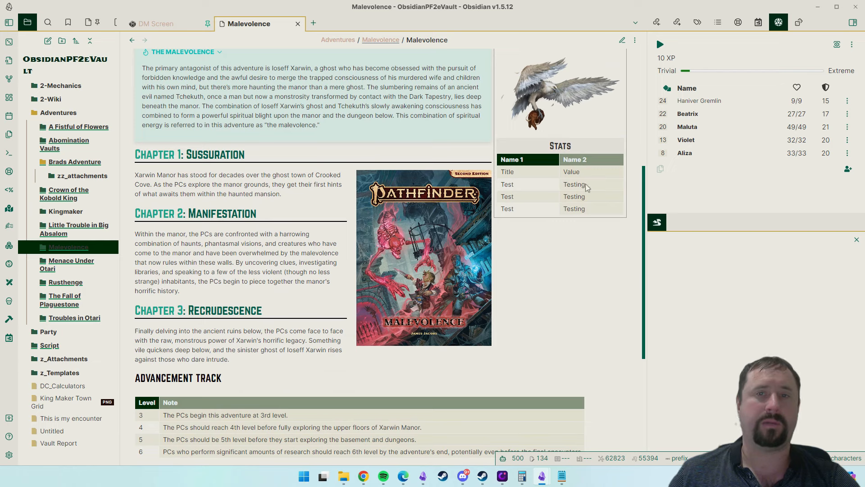
scroll(420, 123, "up", 5)
scroll(428, 158, "down", 3)
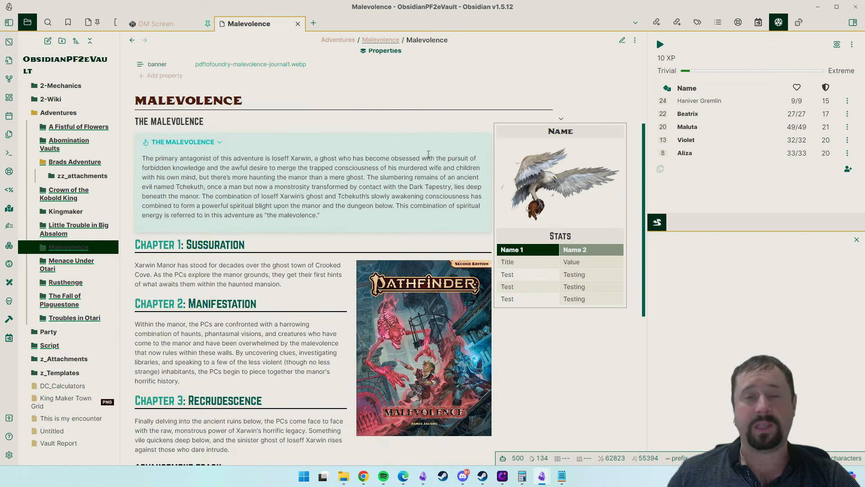
scroll(428, 154, "down", 1)
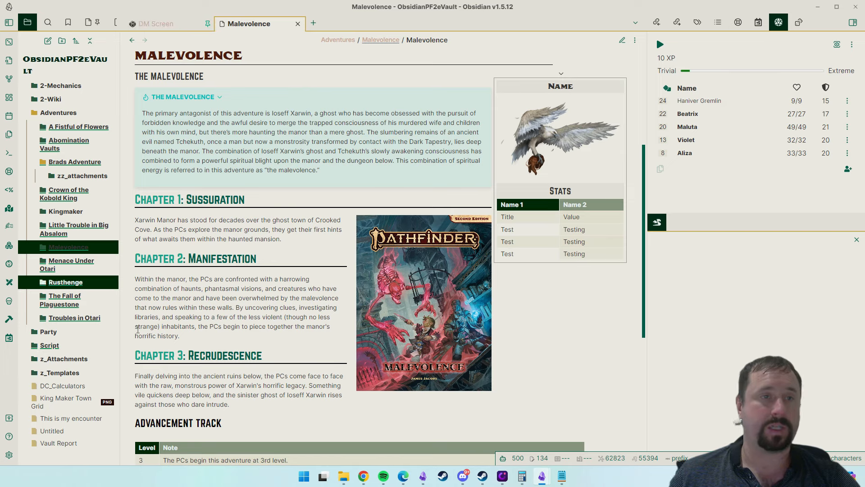
scroll(280, 268, "down", 6)
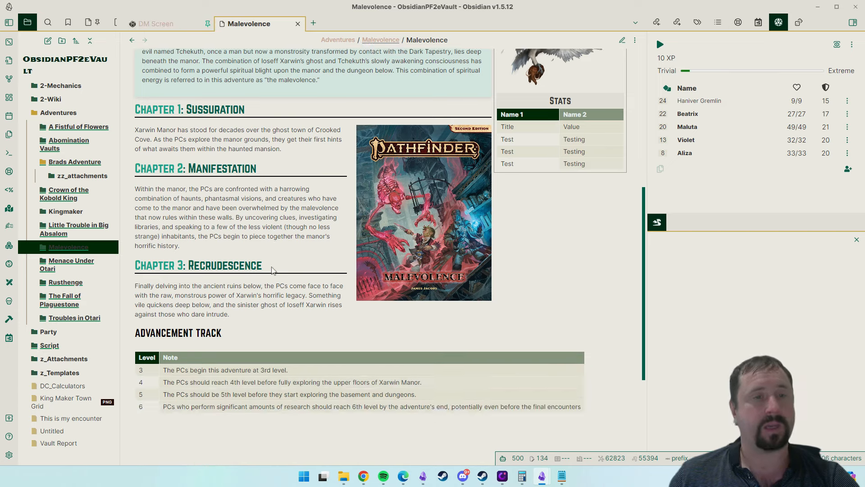
scroll(276, 268, "up", 8)
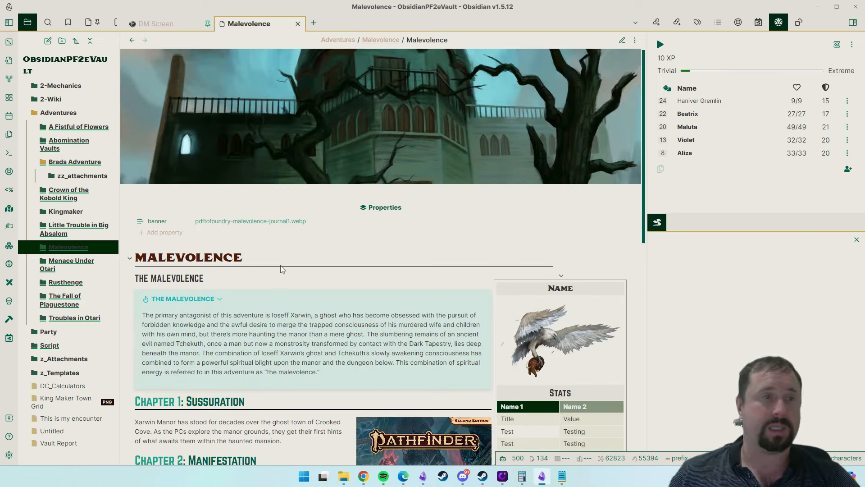
scroll(291, 266, "down", 4)
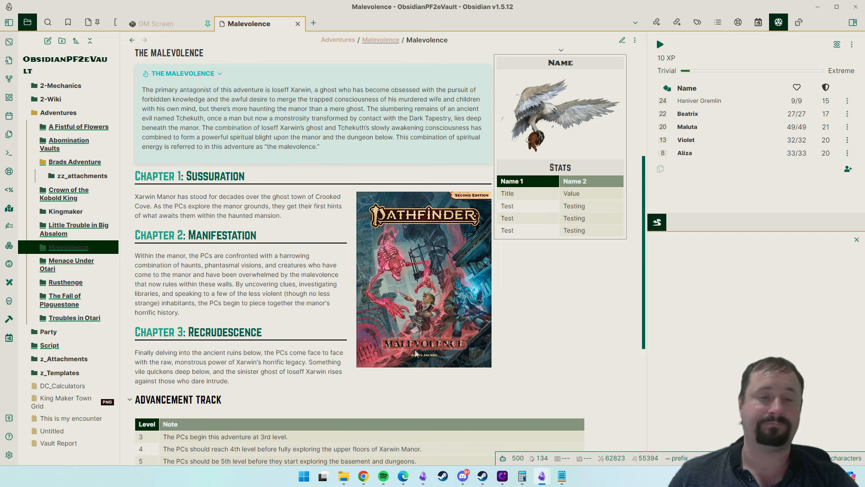
- Switch to the Edge browser and show the ITS Theme documentation page
left_click(404, 481)
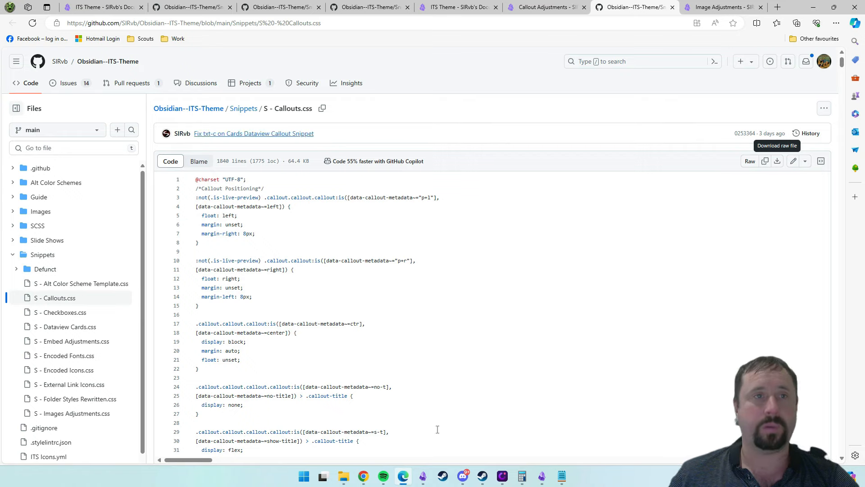
key("ctrl+1")
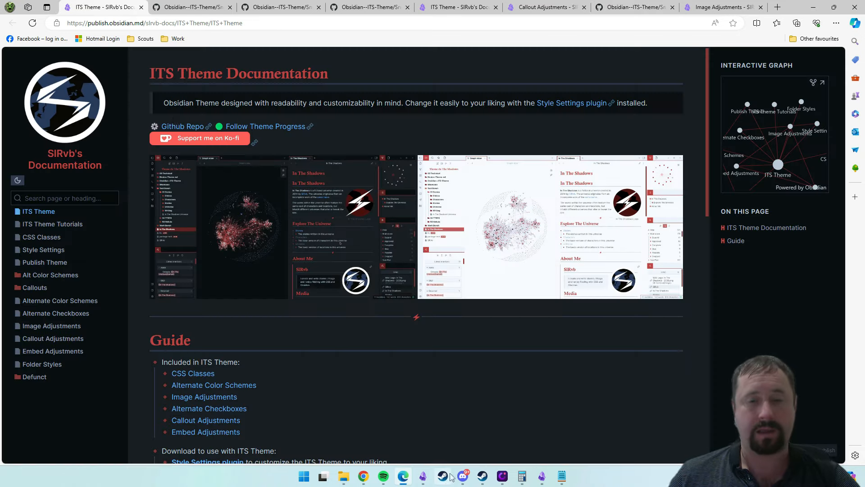
- Switch back to Obsidian, filter the community themes by "its" in the appearance settings, and open the ITS Theme details
left_click(543, 479)
left_click(590, 430)
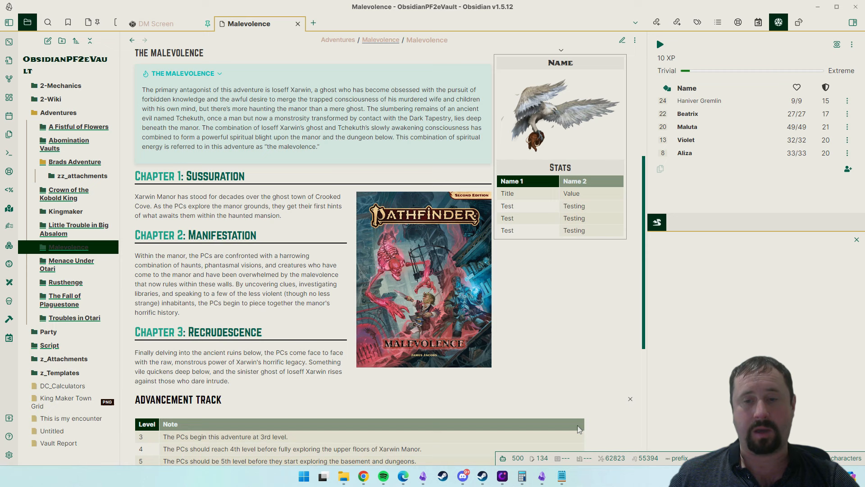
key("ctrl+comma")
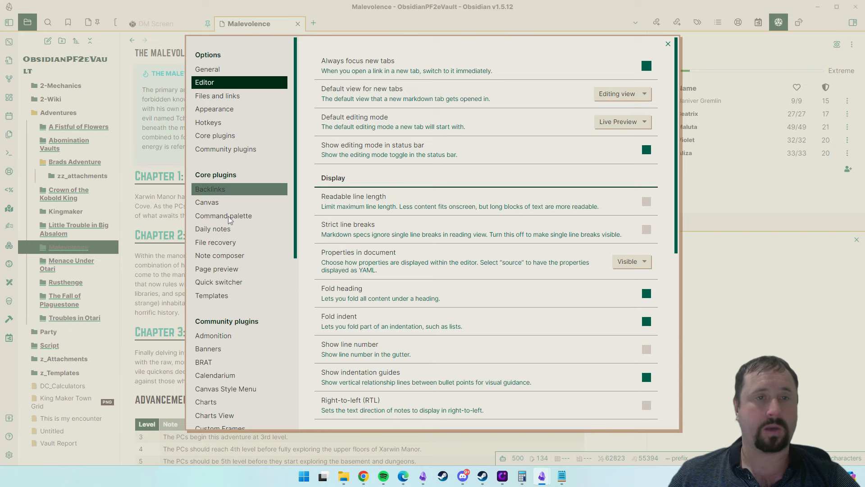
left_click(214, 109)
left_click(628, 125)
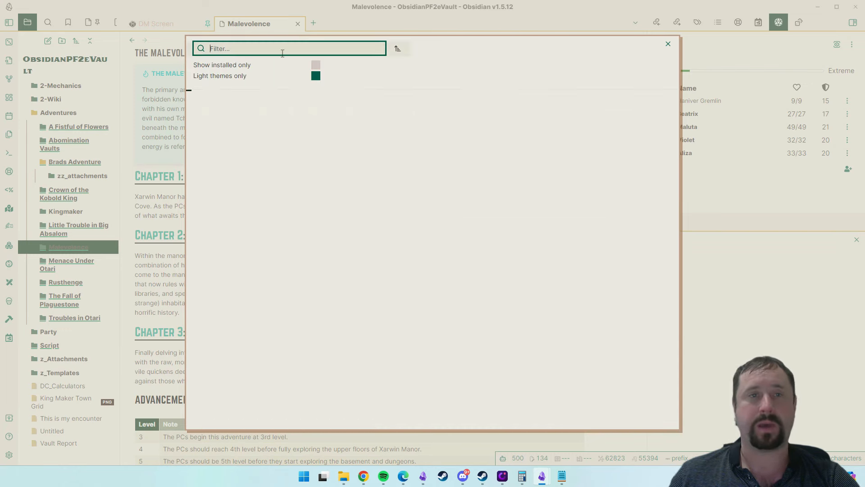
type("its")
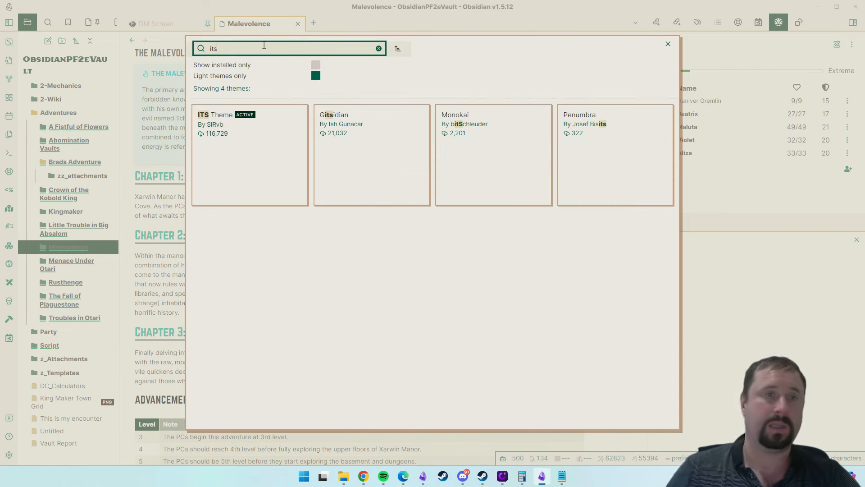
left_click(264, 129)
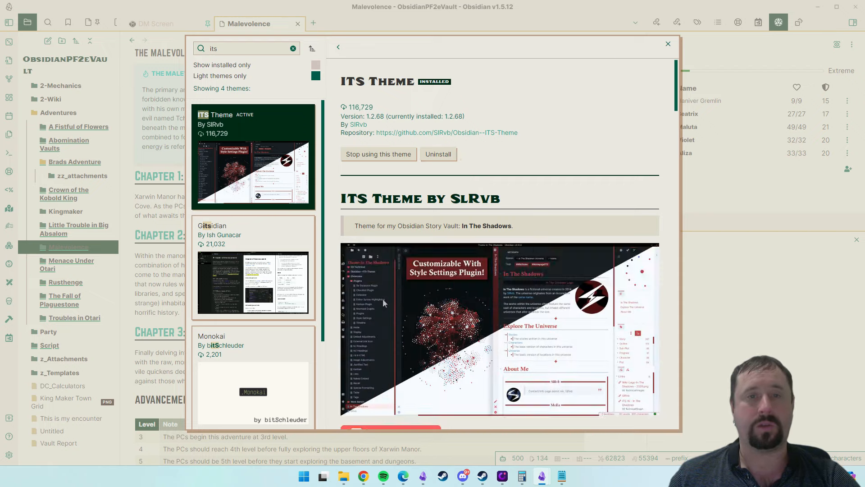
- Open the ITS Theme Documentation link from the theme's Guide section and skim the documentation's main page
scroll(388, 297, "down", 5)
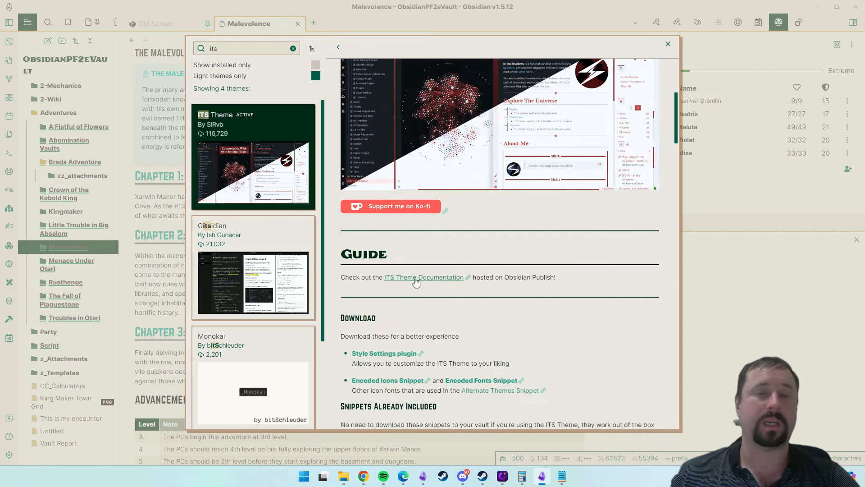
left_click(431, 277)
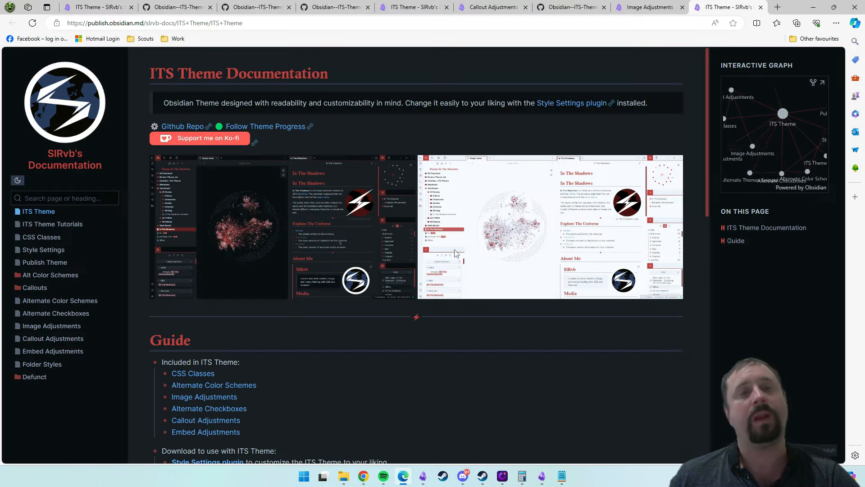
scroll(433, 251, "down", 9)
scroll(434, 250, "up", 8)
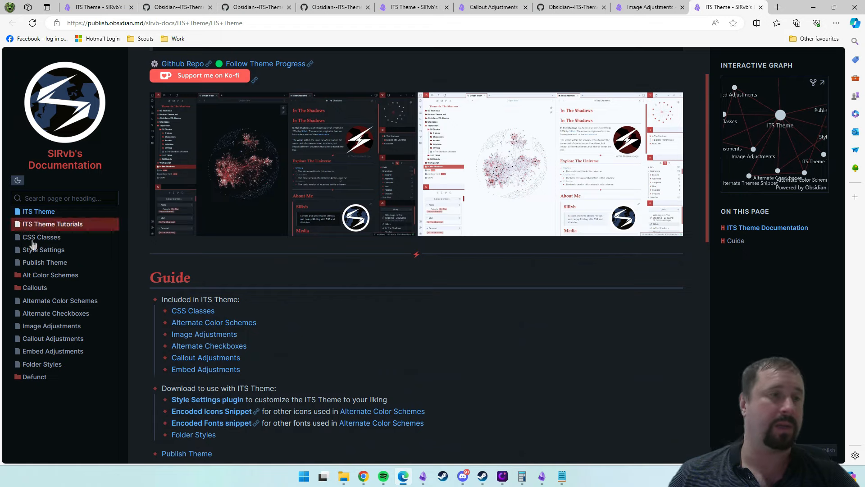
- Review the Alternate Color Schemes previews and the Alternate Checkboxes types in the ITS Theme documentation
left_click(63, 300)
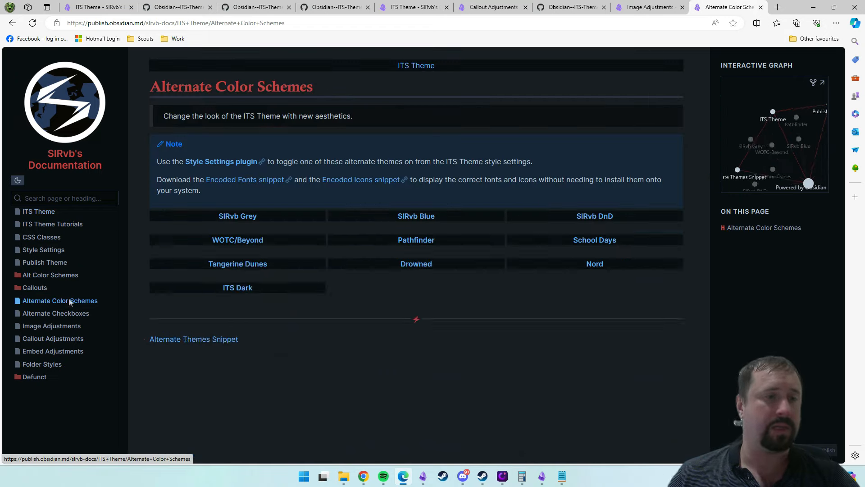
scroll(550, 203, "down", 10)
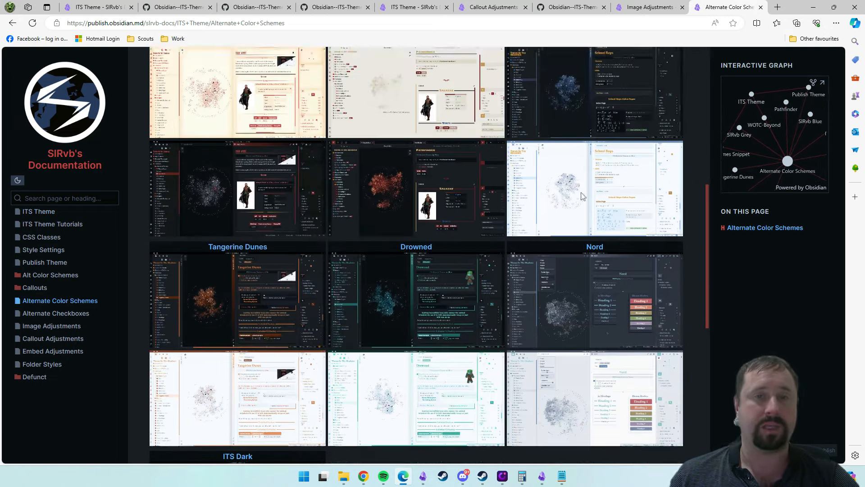
scroll(577, 197, "up", 10)
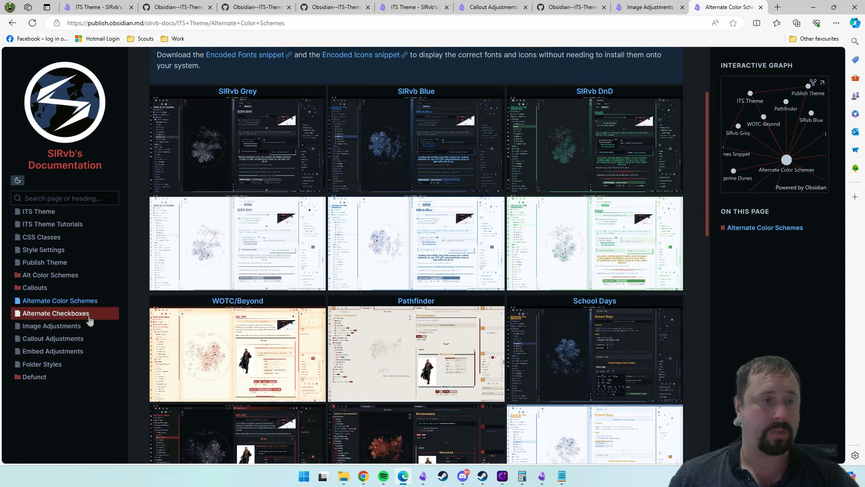
left_click(86, 315)
scroll(458, 266, "down", 10)
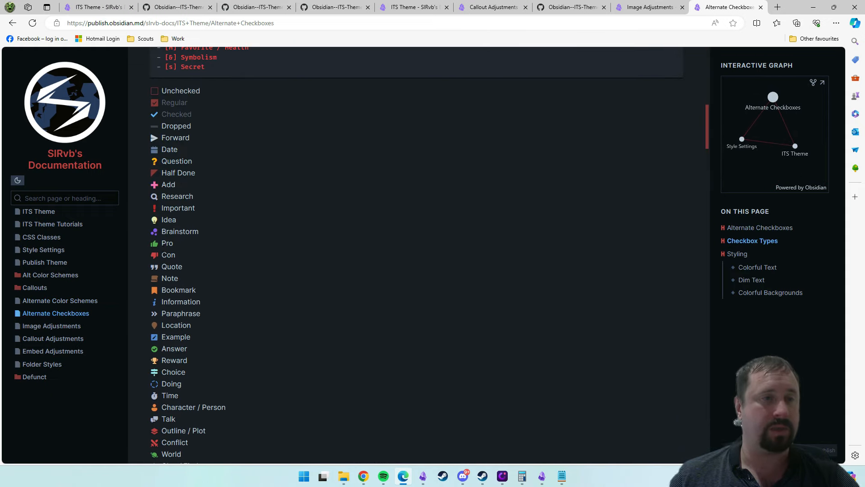
- Open the Image Adjustments documentation and examine the Position and Inner Image Positions examples and attribute tables
left_click(50, 325)
scroll(466, 145, "down", 8)
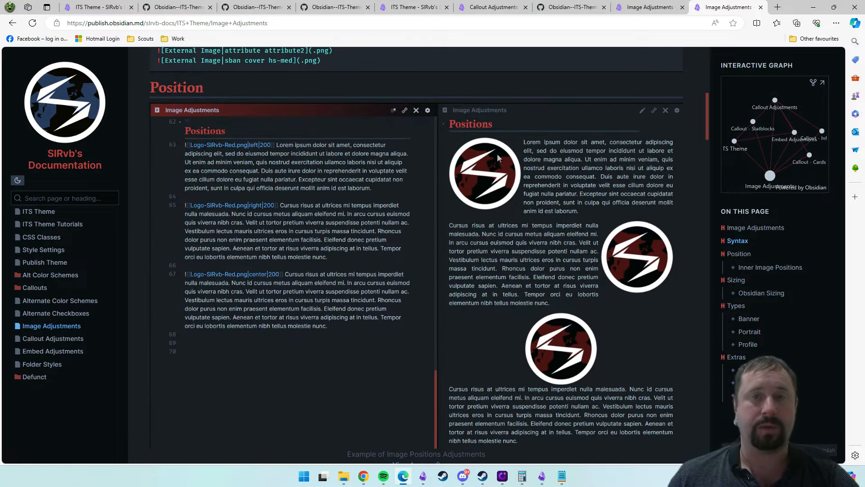
scroll(371, 162, "down", 12)
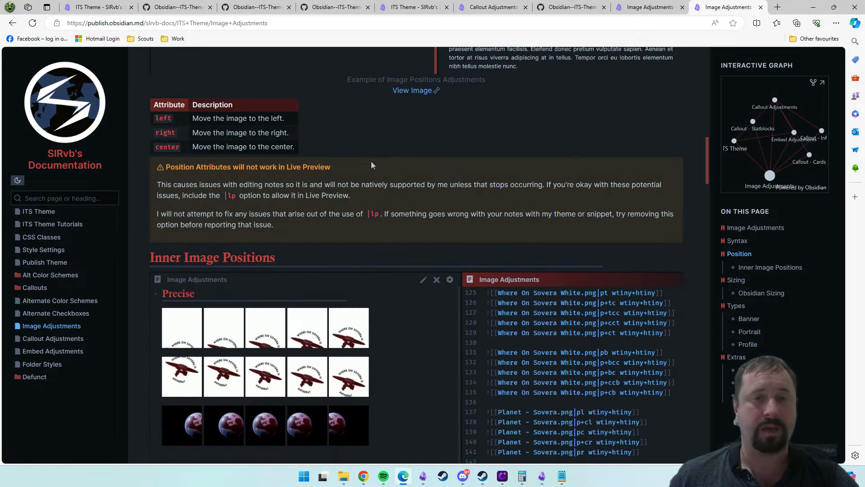
scroll(156, 130, "up", 2)
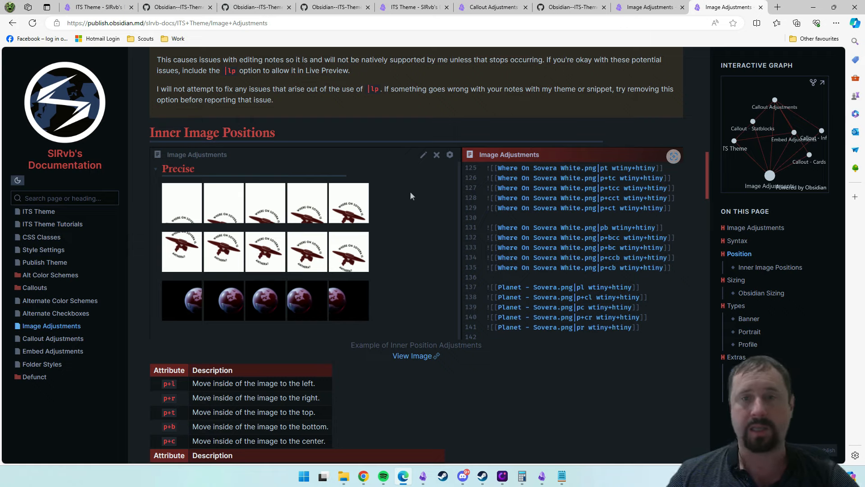
scroll(491, 180, "down", 6)
scroll(491, 179, "up", 6)
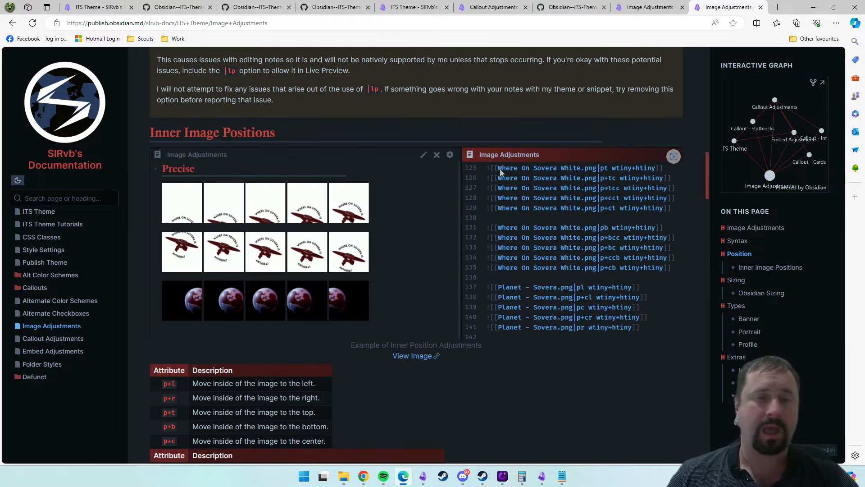
scroll(500, 172, "down", 7)
scroll(499, 172, "down", 3)
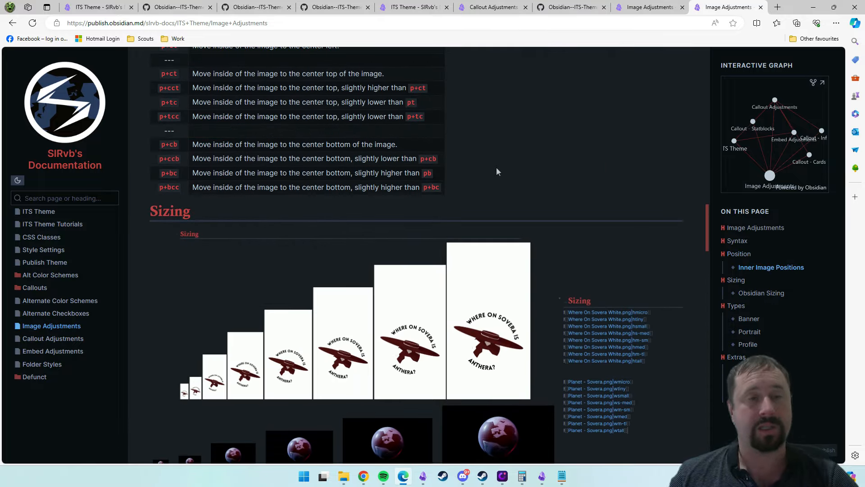
scroll(497, 168, "up", 7)
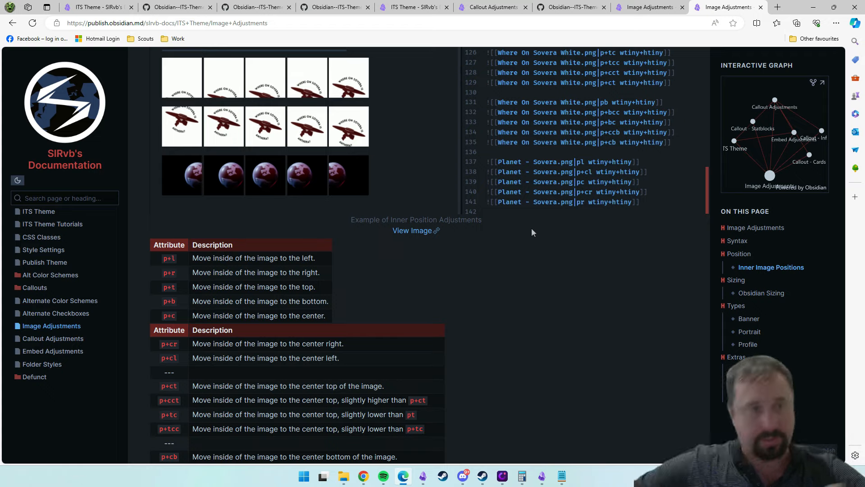
- Examine the image Sizing attributes, Obsidian Sizing, Types and extra options through to the end of the Image Adjustments page
scroll(531, 228, "down", 10)
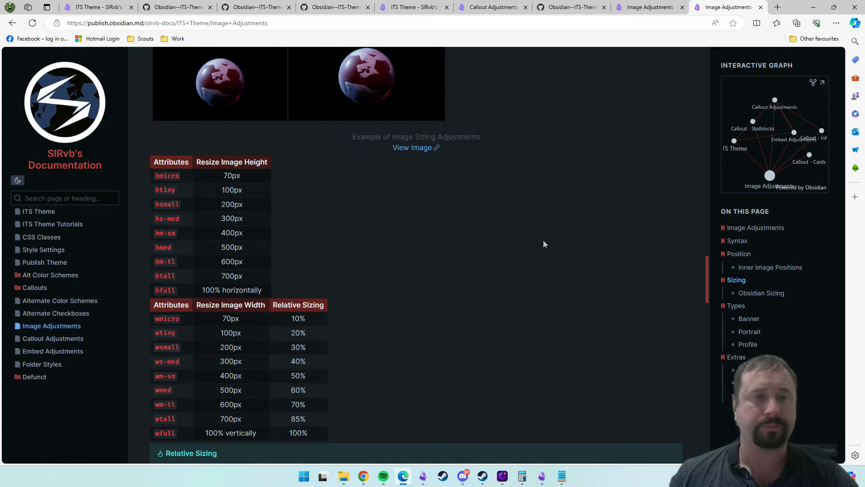
scroll(543, 241, "up", 7)
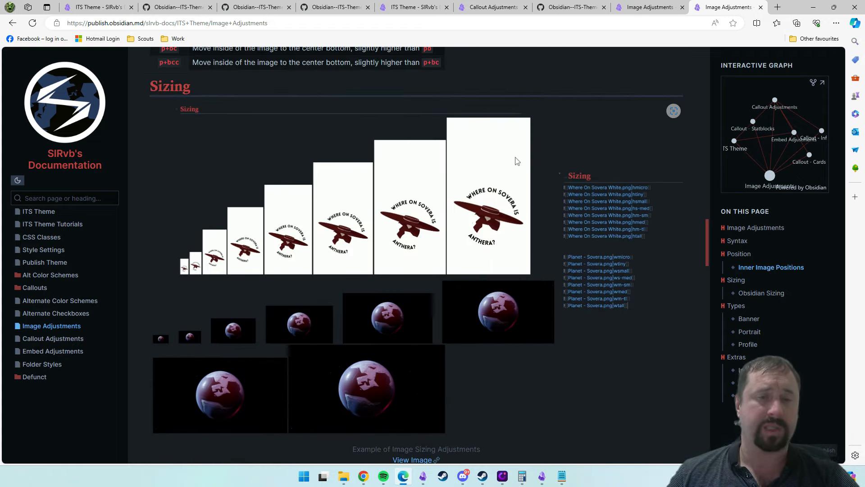
scroll(542, 232, "down", 5)
scroll(542, 231, "up", 5)
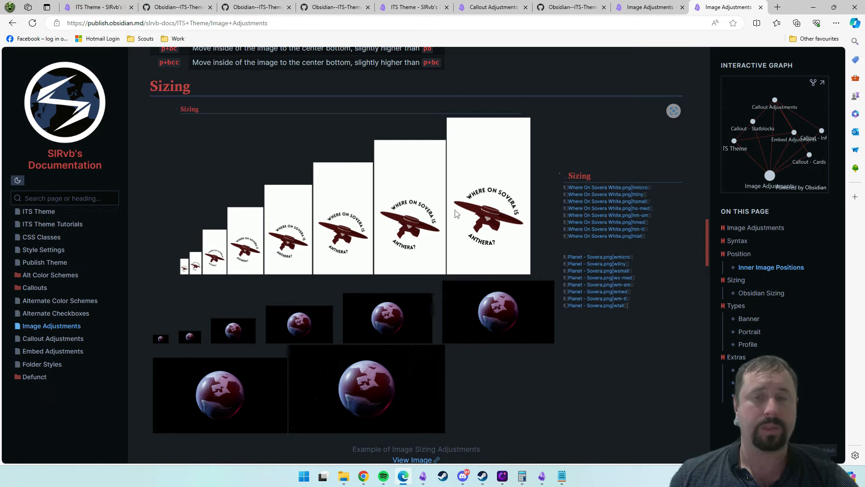
scroll(511, 125, "down", 12)
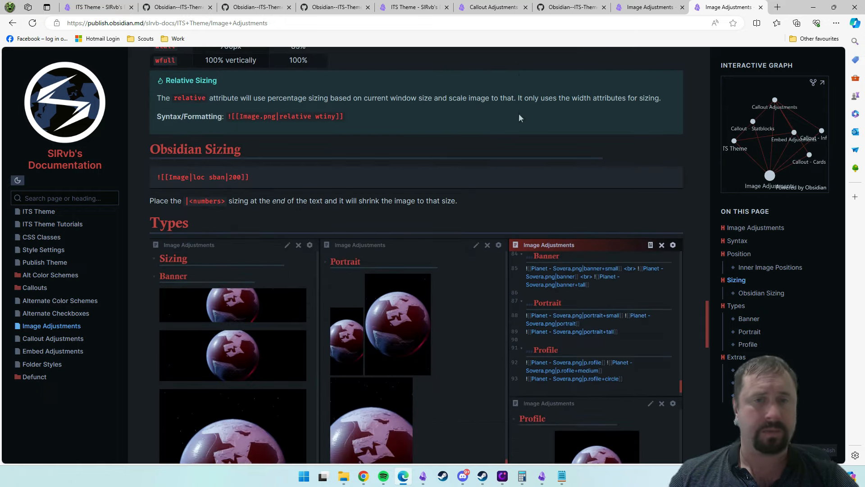
scroll(519, 118, "down", 3)
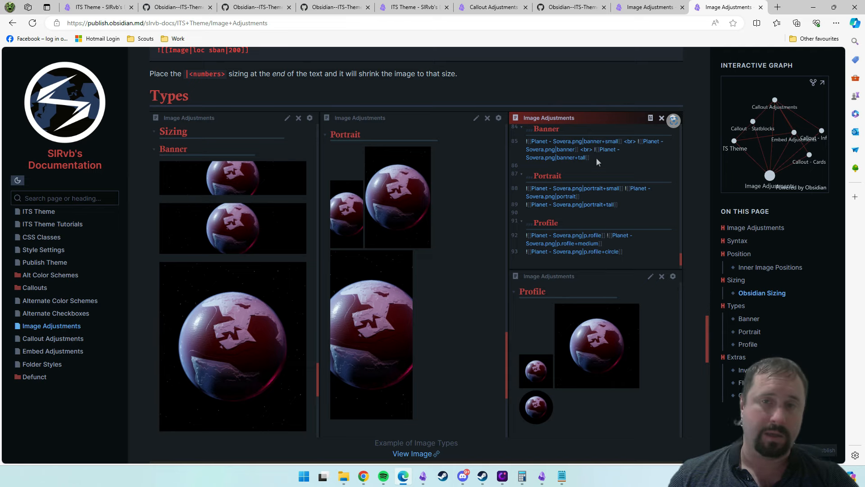
scroll(602, 134, "down", 20)
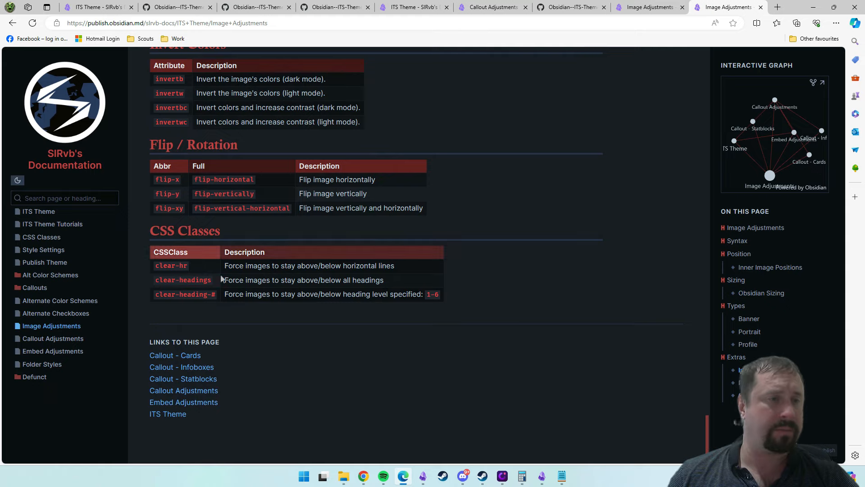
- Open the Callout Adjustments documentation and examine its callout types, title, sizing, padding, position and color options
left_click(52, 343)
scroll(547, 229, "down", 10)
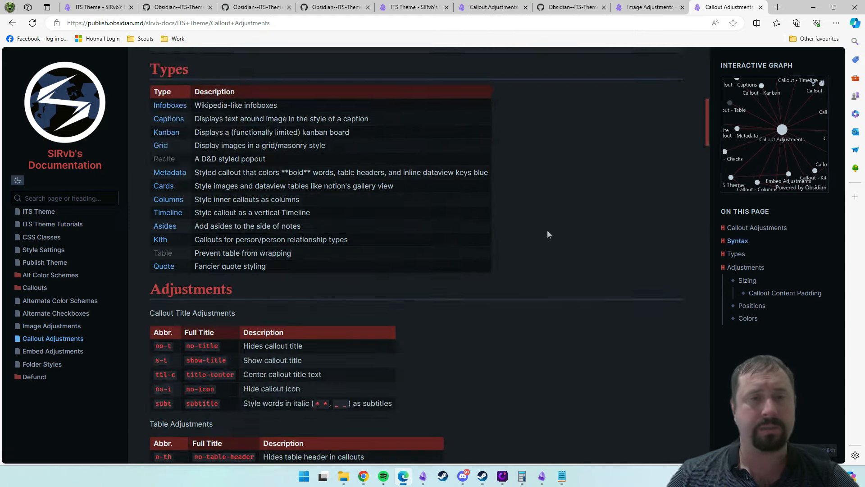
scroll(535, 223, "down", 15)
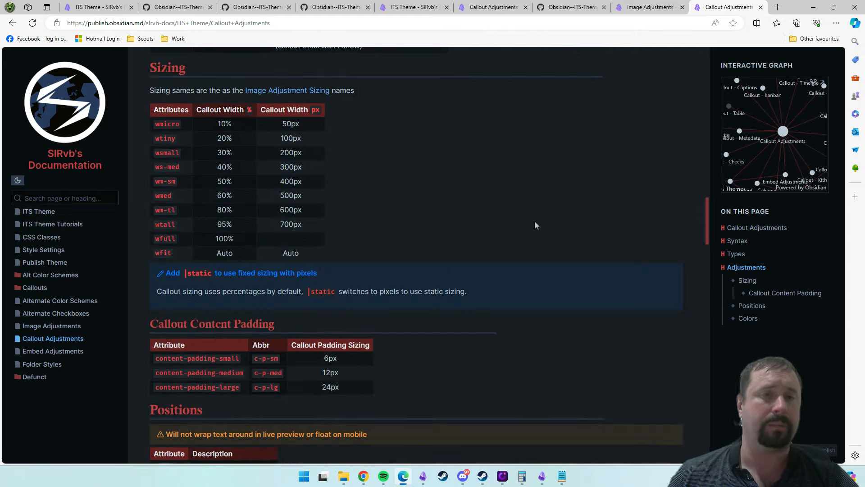
scroll(532, 218, "down", 8)
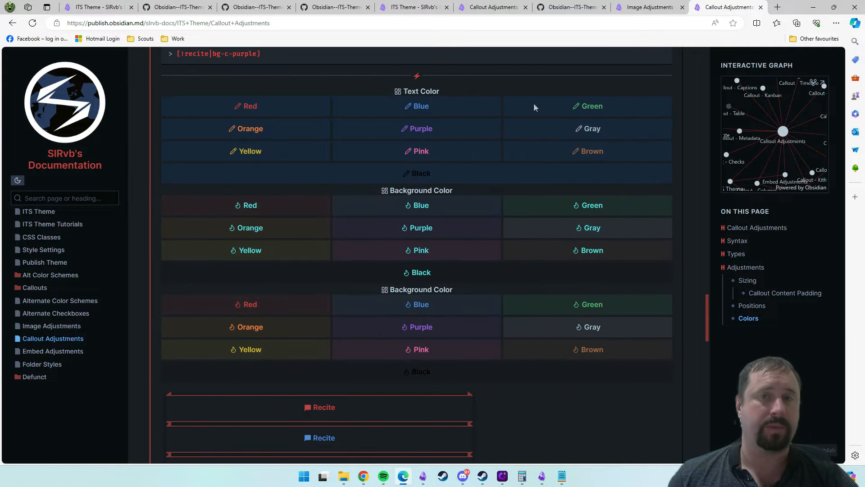
scroll(500, 152, "down", 7)
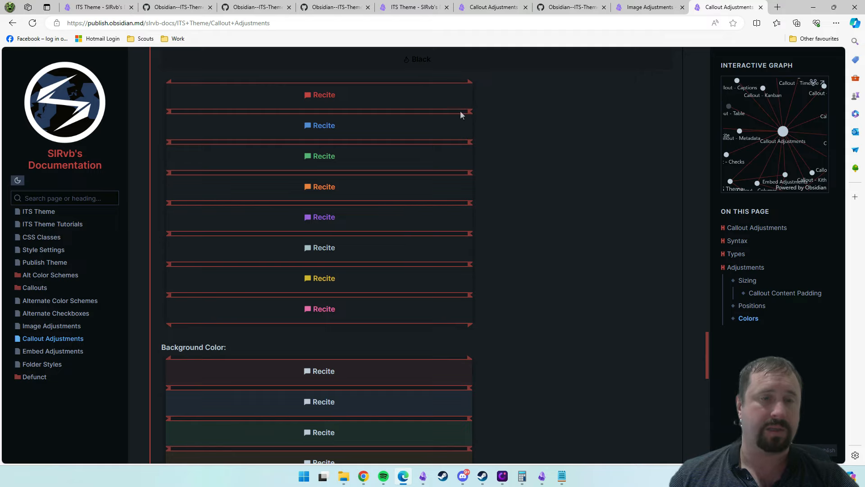
scroll(274, 170, "down", 10)
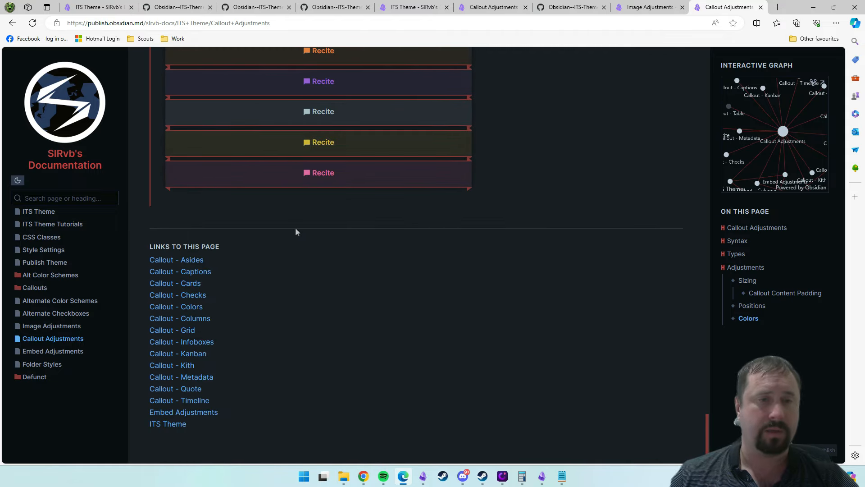
scroll(332, 239, "up", 15)
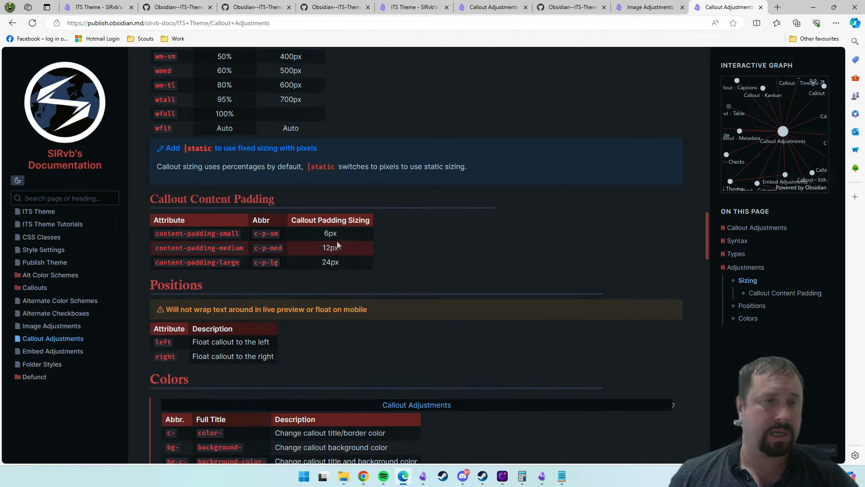
scroll(338, 245, "up", 15)
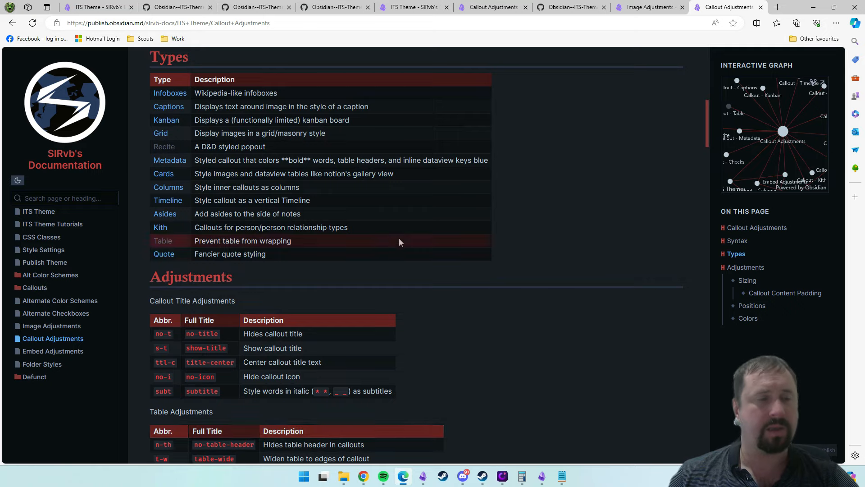
scroll(399, 242, "up", 7)
scroll(535, 242, "up", 3)
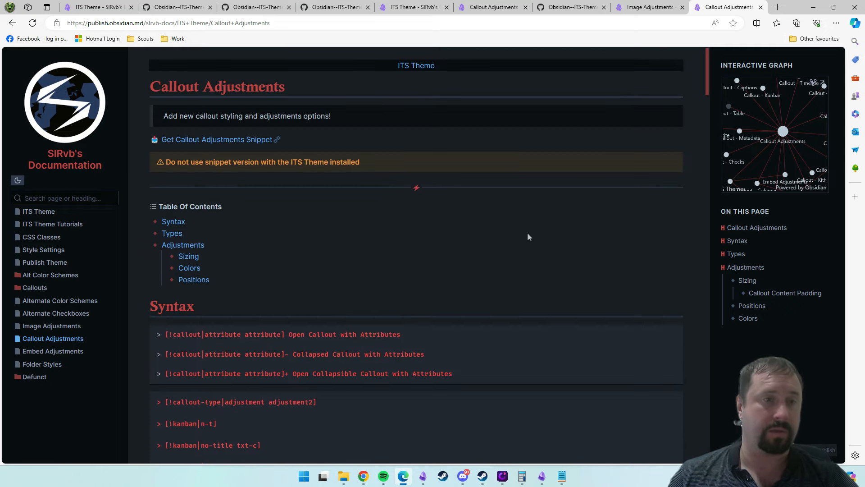
- Open the Embed Adjustments documentation and examine its link, heading and title, and sizing attributes
left_click(49, 356)
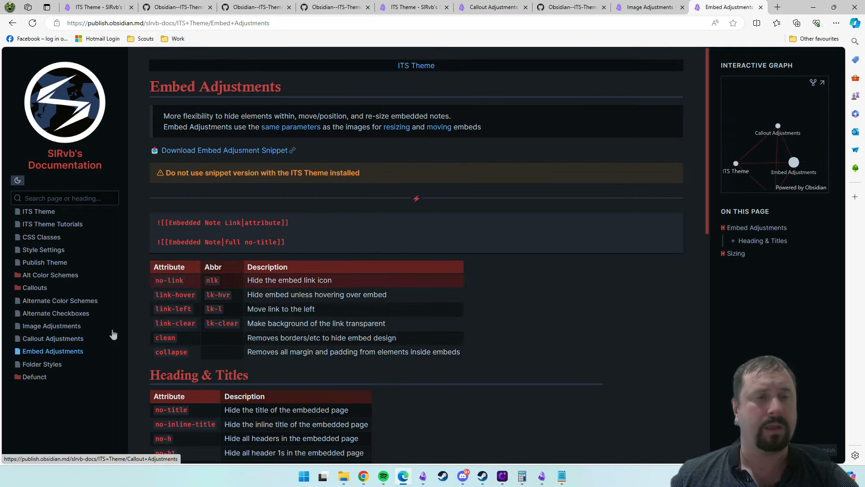
scroll(513, 189, "down", 9)
scroll(513, 189, "up", 6)
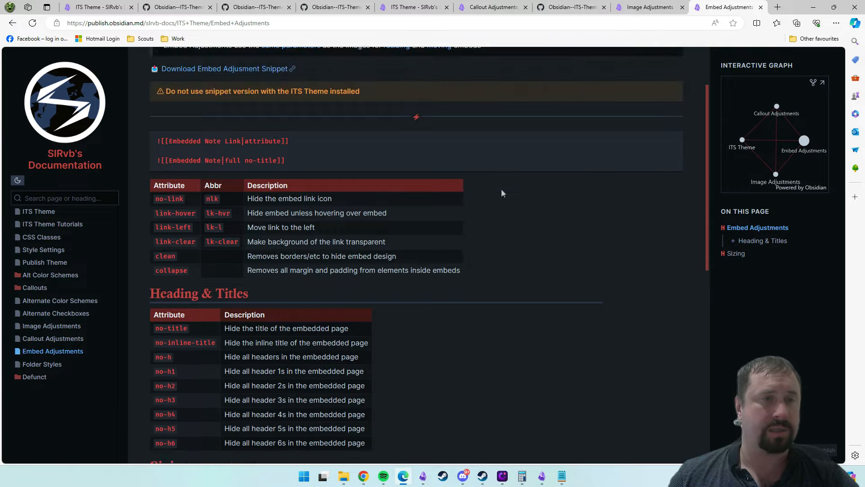
scroll(315, 171, "down", 2)
scroll(173, 315, "down", 7)
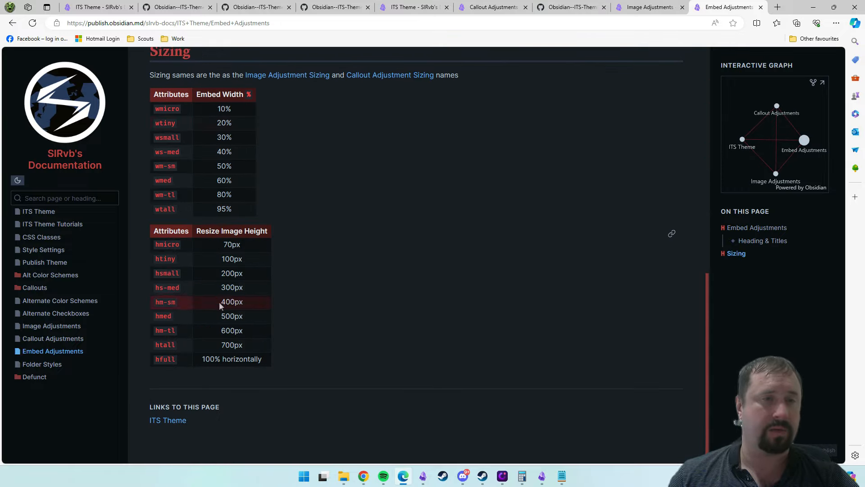
- Review the embed heading and sizing tables, and examine the Folder Styles documentation with its how-to, code and snippet sections
scroll(328, 280, "up", 2)
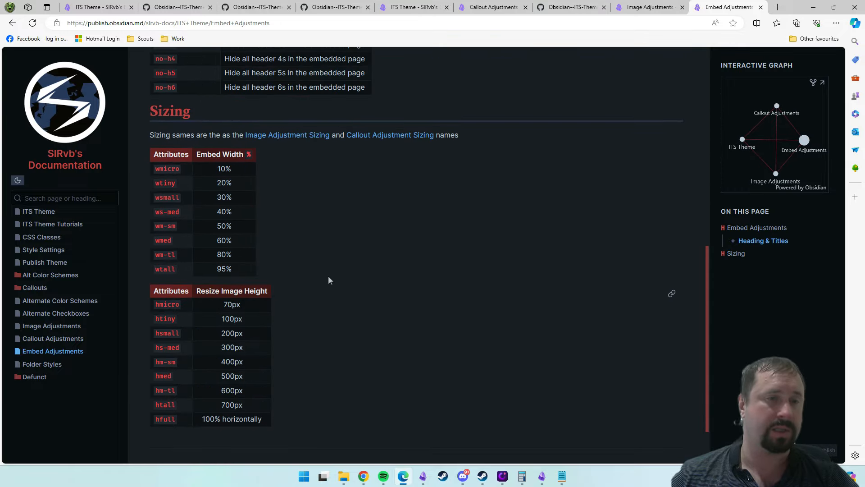
scroll(343, 209, "up", 8)
scroll(343, 210, "down", 3)
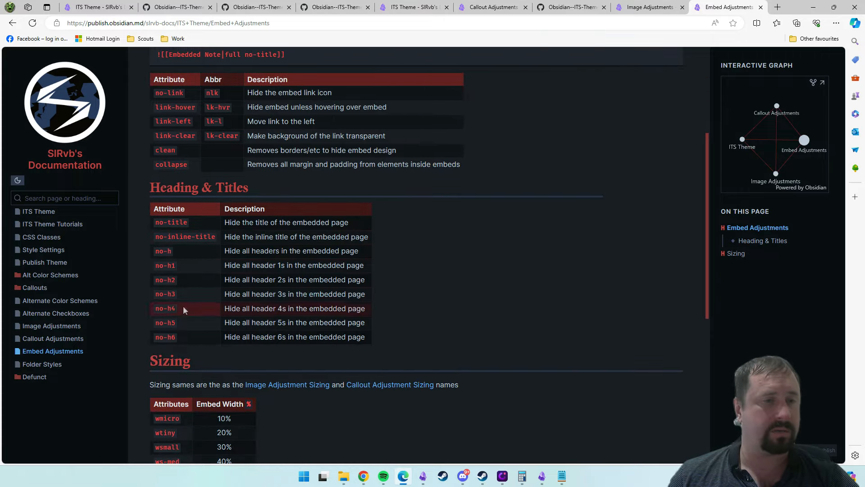
left_click(43, 364)
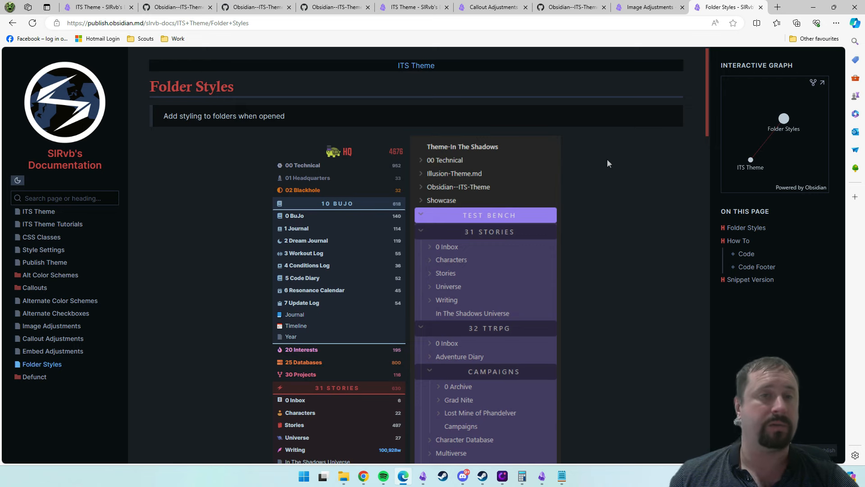
scroll(608, 162, "down", 10)
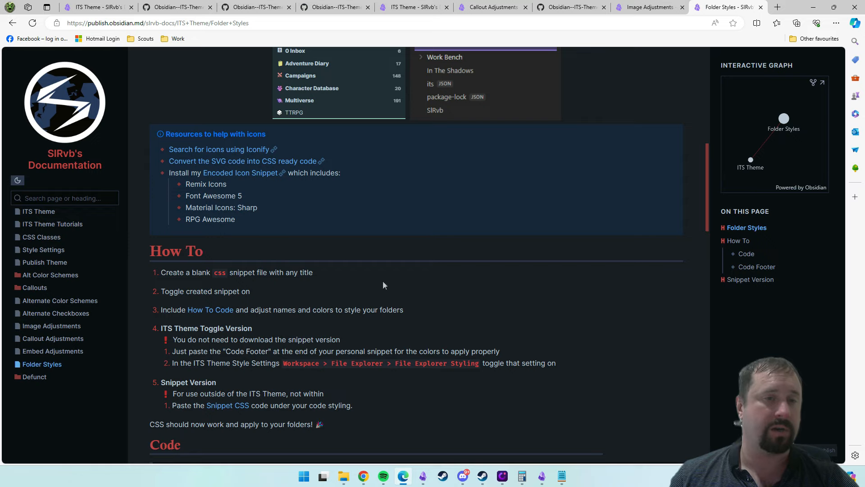
scroll(384, 285, "down", 20)
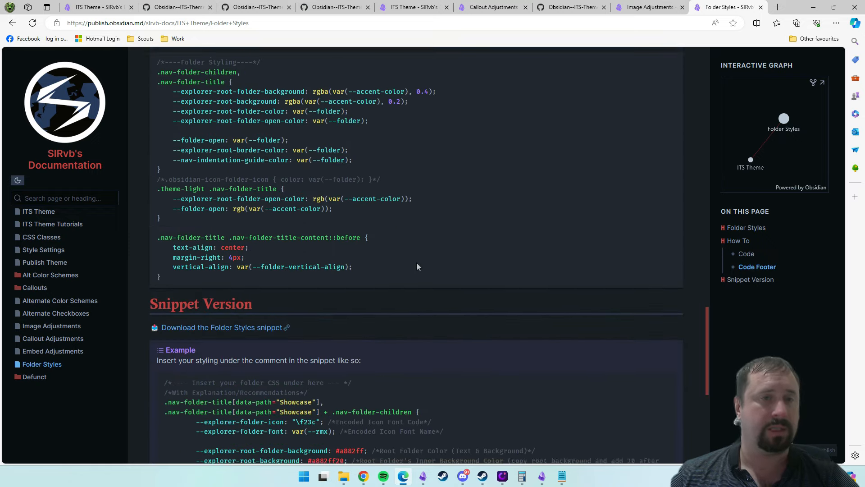
scroll(421, 265, "up", 20)
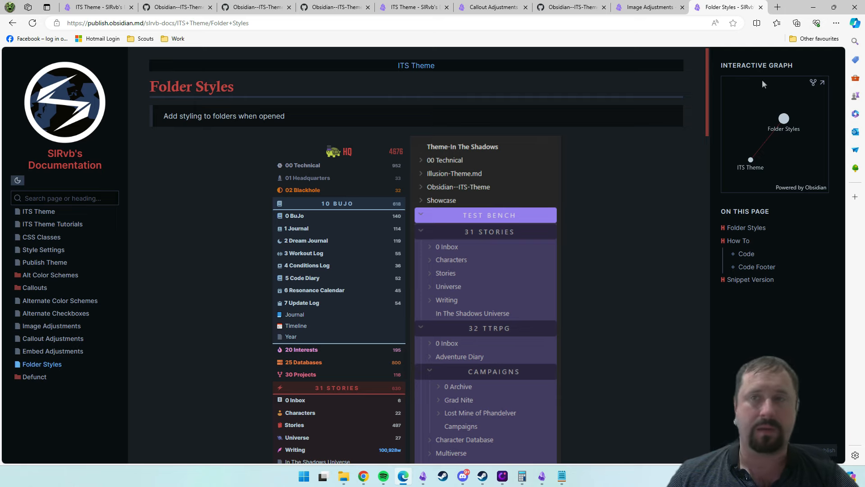
- Return to Obsidian and review the ITS Theme listing's guide, download, included snippets and features sections
left_click(814, 8)
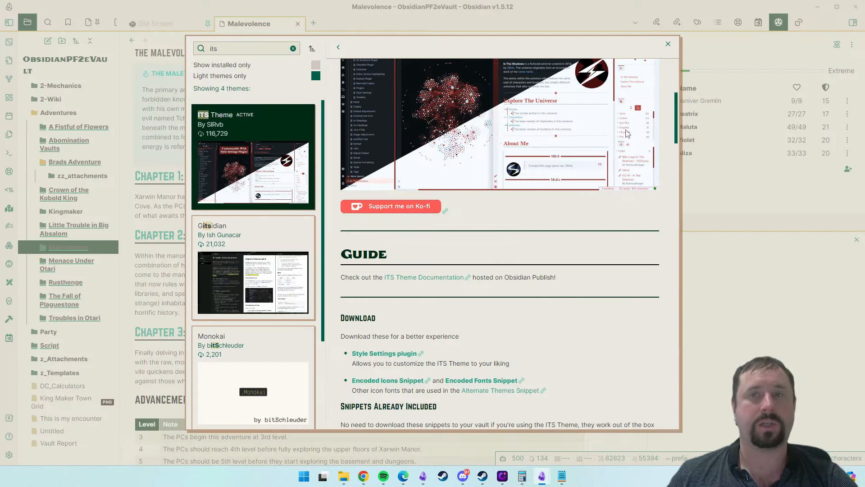
scroll(517, 233, "up", 5)
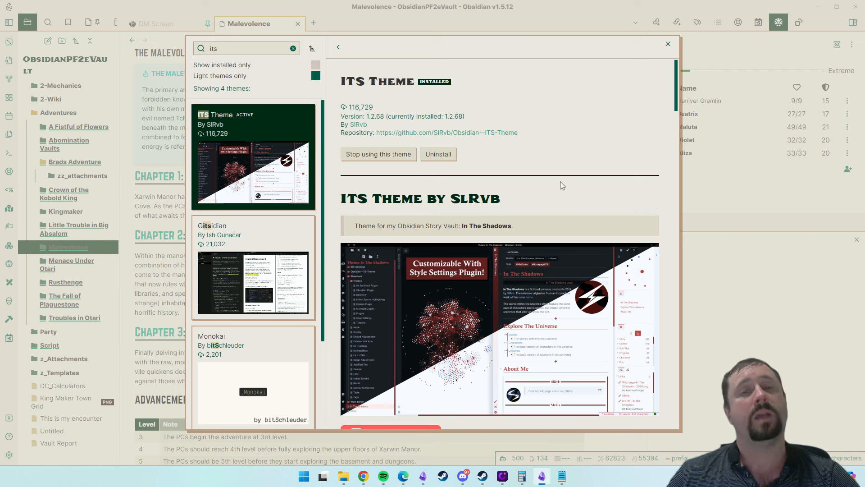
scroll(566, 191, "down", 2)
scroll(583, 195, "down", 7)
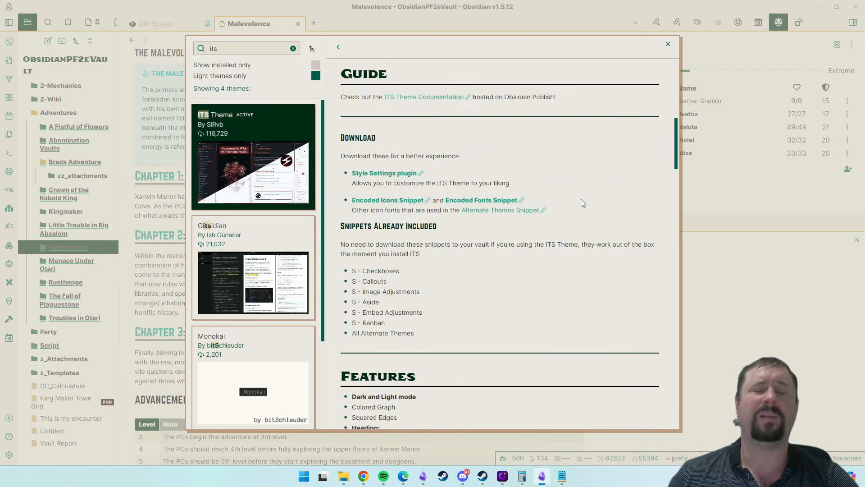
scroll(594, 205, "down", 1)
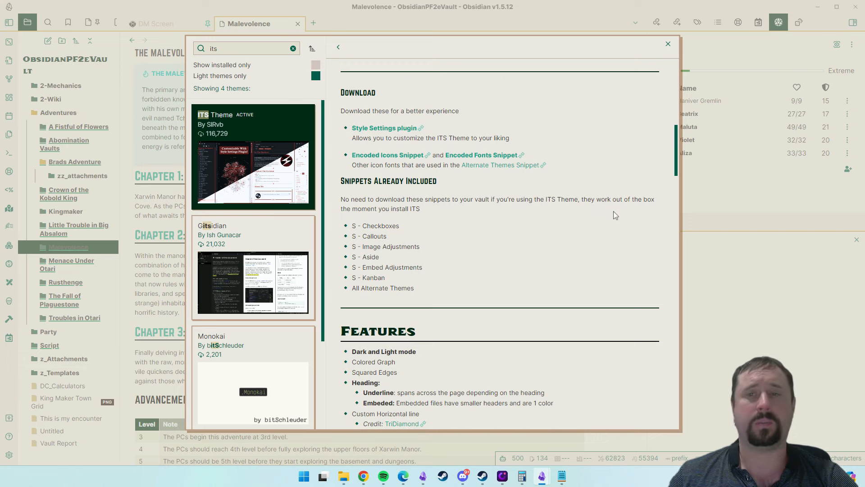
scroll(617, 214, "down", 1)
scroll(622, 216, "up", 15)
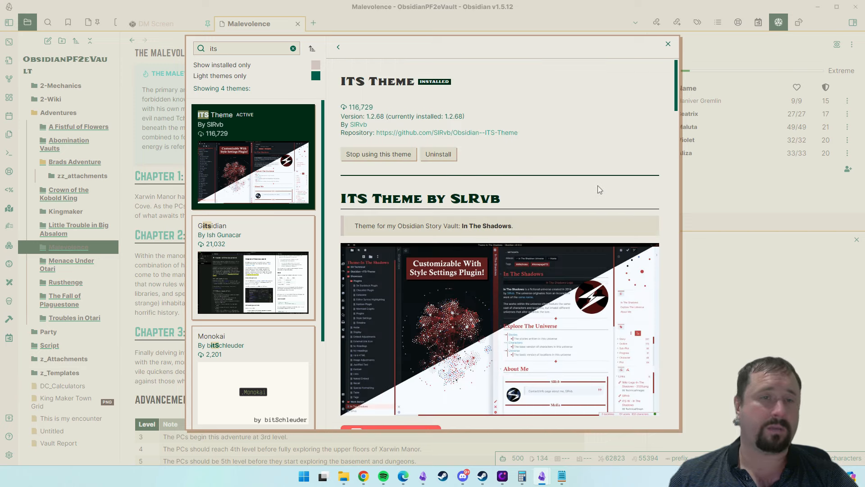
scroll(597, 173, "down", 6)
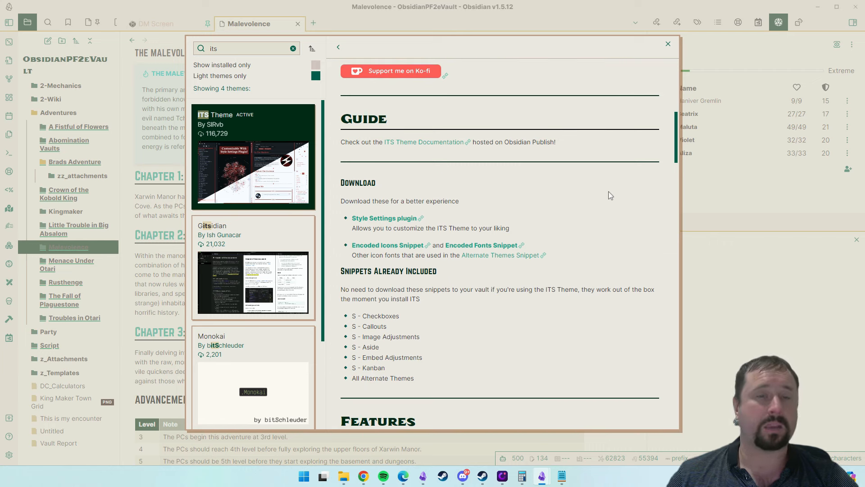
scroll(612, 183, "down", 1)
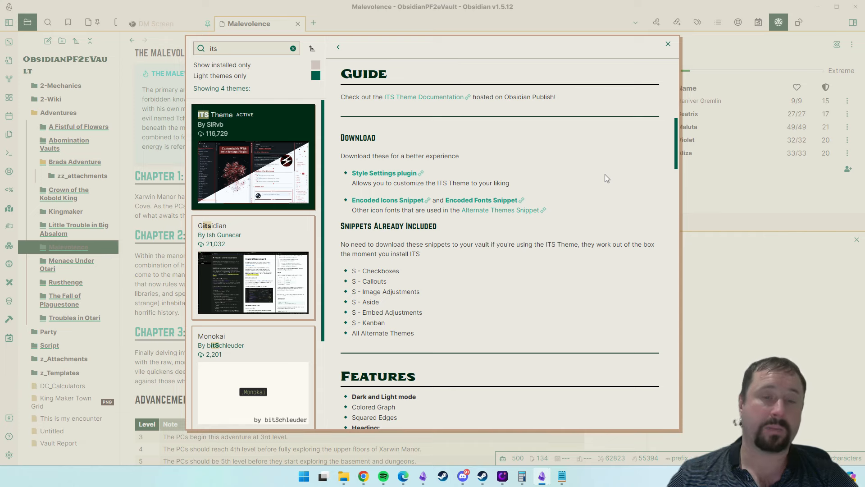
scroll(631, 153, "down", 5)
scroll(615, 168, "up", 5)
- Close the theme browser and settings, and review the Malevolence note's infobox, cover image and advancement track
left_click(668, 44)
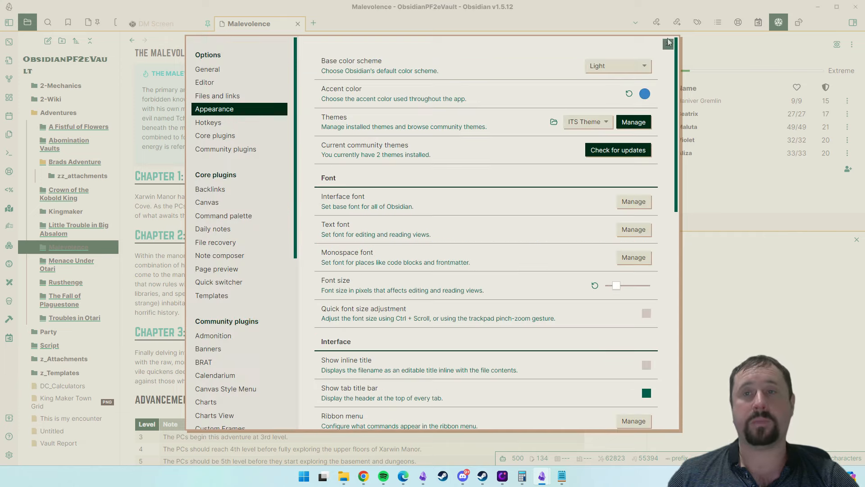
left_click(668, 43)
scroll(302, 196, "down", 1)
scroll(302, 196, "up", 3)
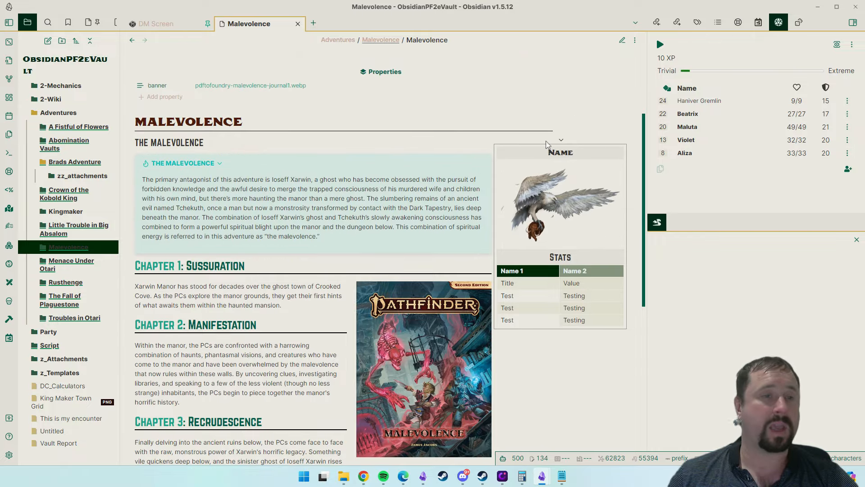
scroll(547, 144, "down", 3)
scroll(554, 140, "up", 5)
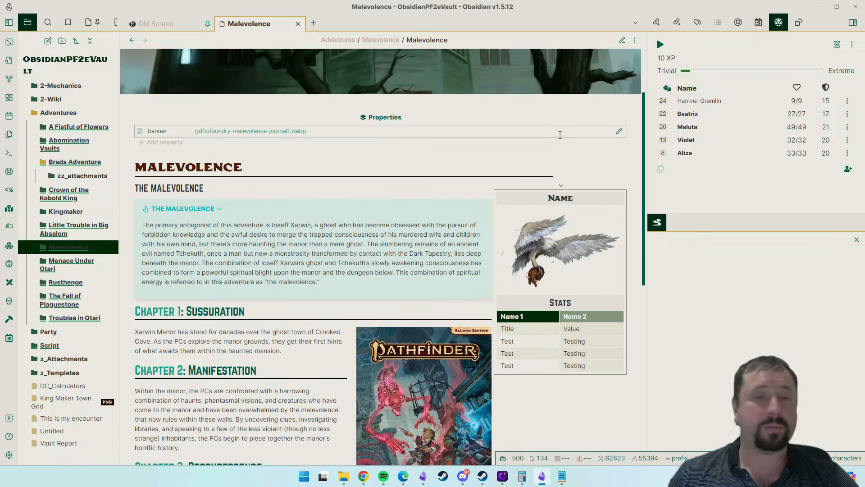
scroll(547, 189, "down", 3)
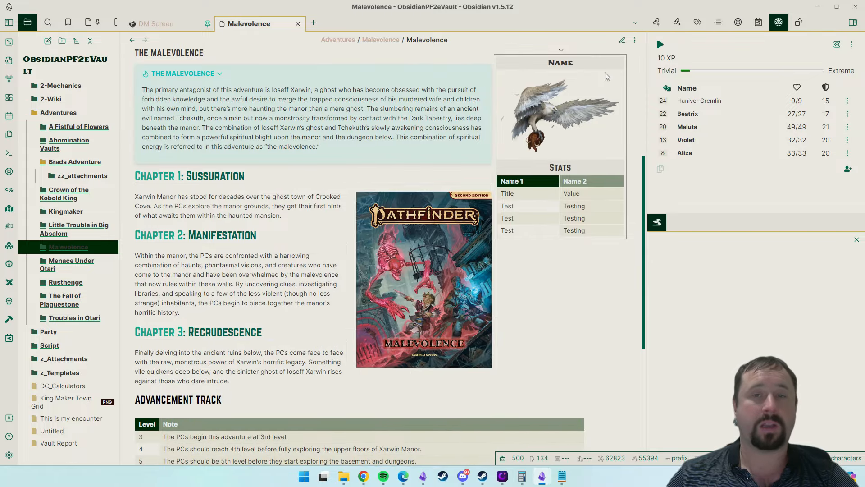
scroll(521, 239, "down", 4)
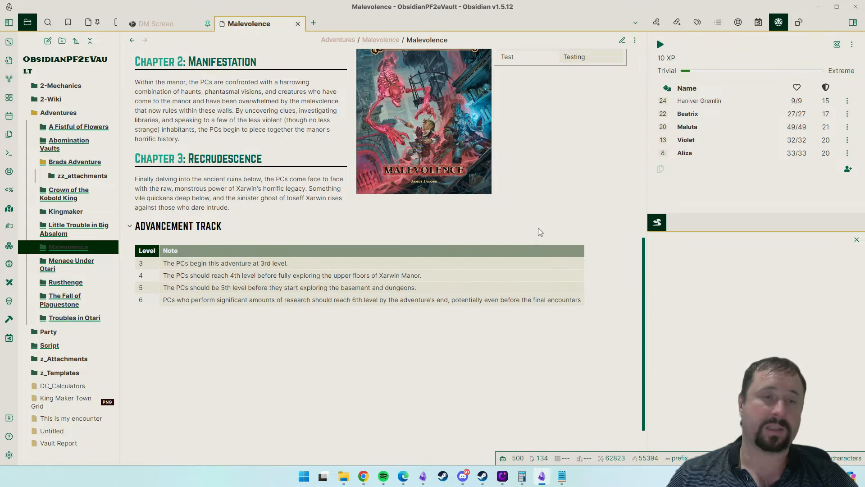
scroll(560, 216, "up", 6)
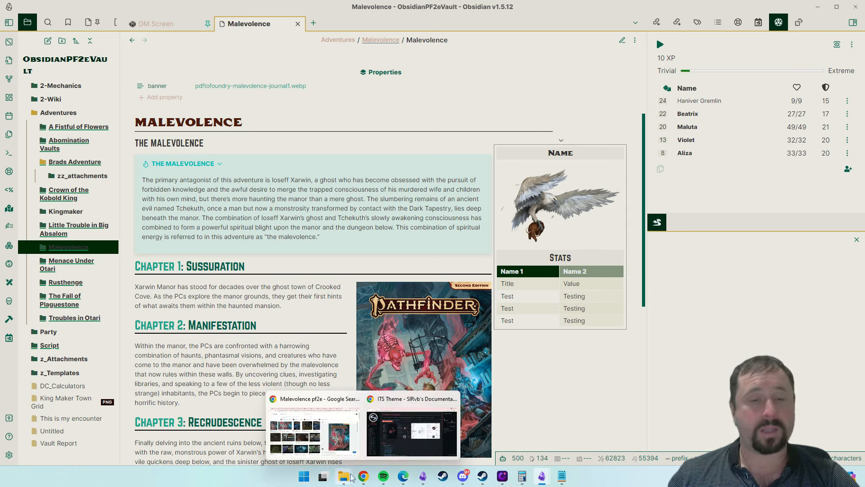
- Switch to Chrome and open obsidianttrpgtutorials.com in a new tab
left_click(363, 476)
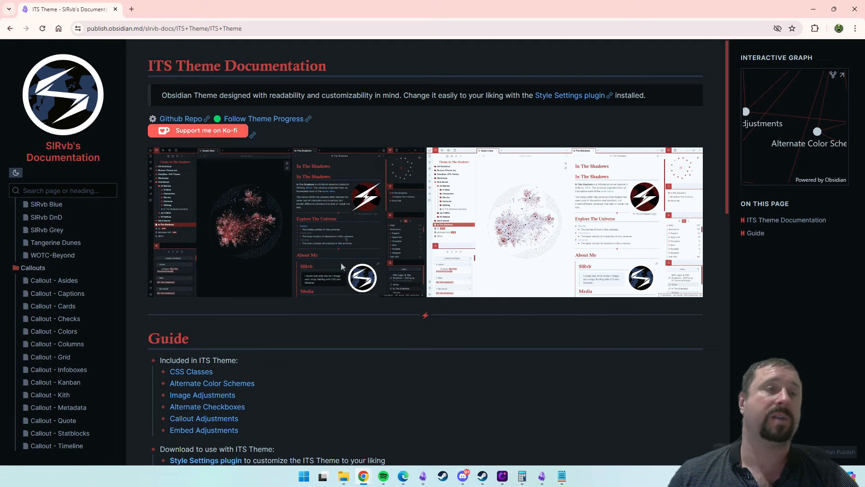
left_click(132, 9)
type("obsidianttrpgtutorials.com")
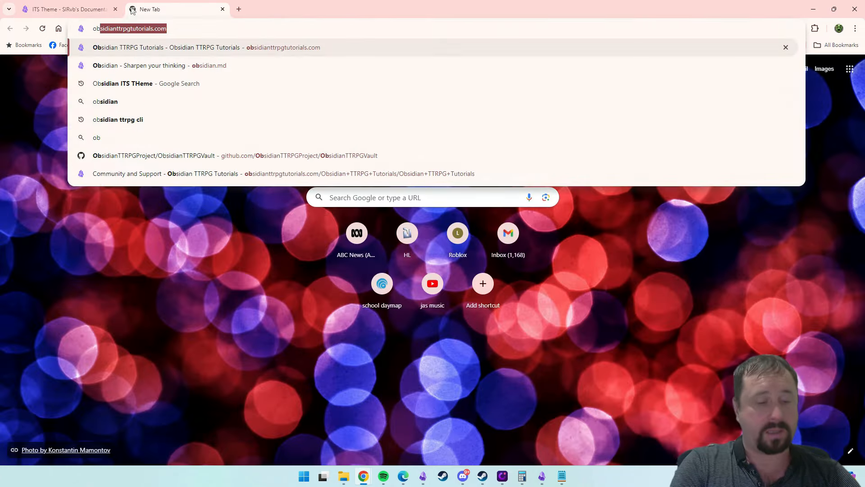
key("Return")
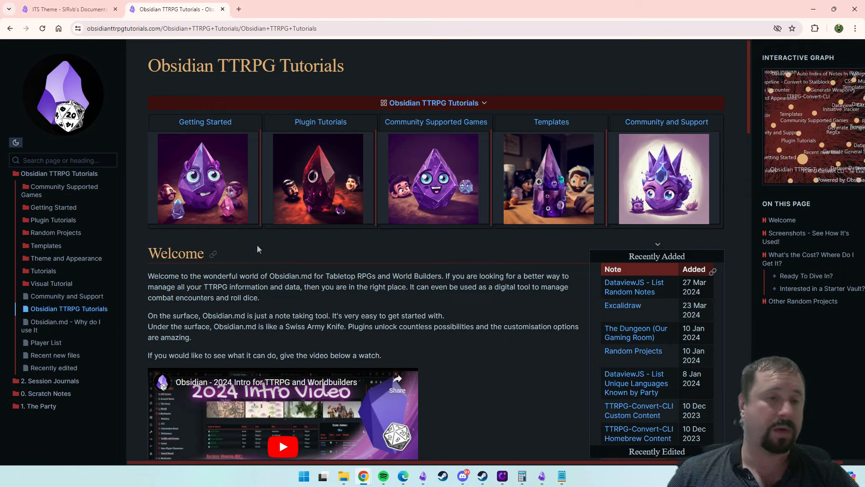
scroll(257, 245, "down", 1)
scroll(312, 220, "up", 1)
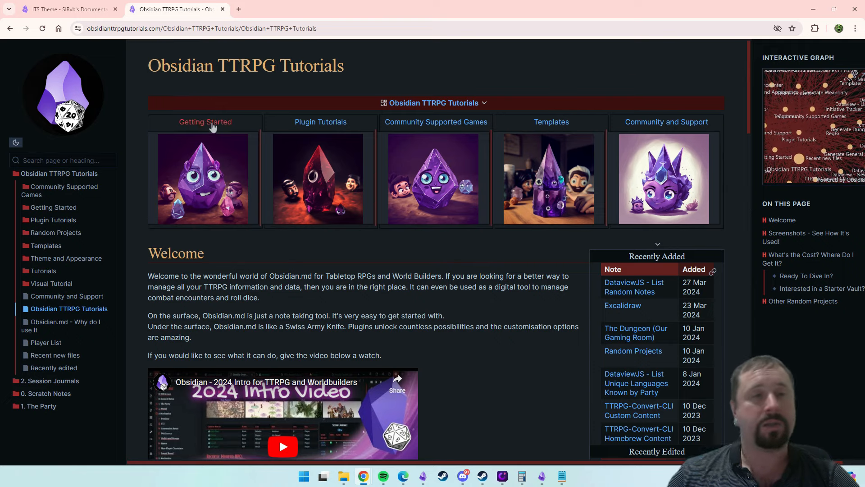
- Open the Getting Started page and view the Create Folder and Link Aliases instructions, collapsing each one again
left_click(211, 123)
scroll(272, 223, "down", 6)
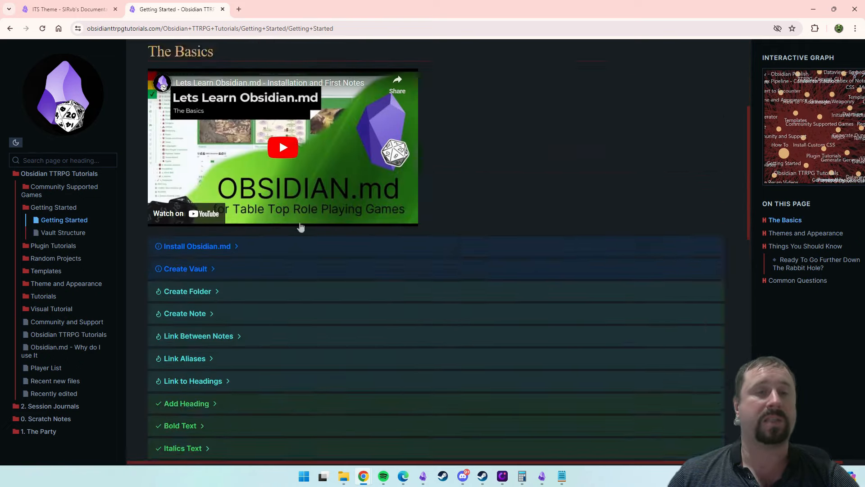
left_click(200, 179)
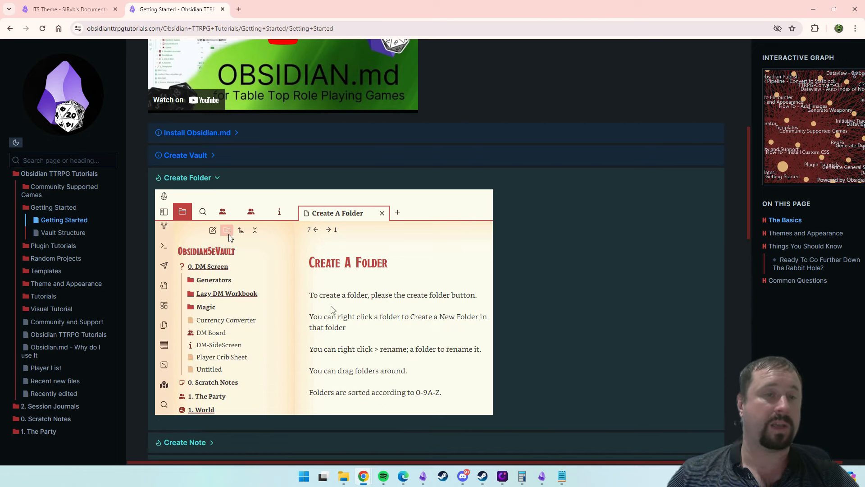
left_click(205, 181)
left_click(203, 246)
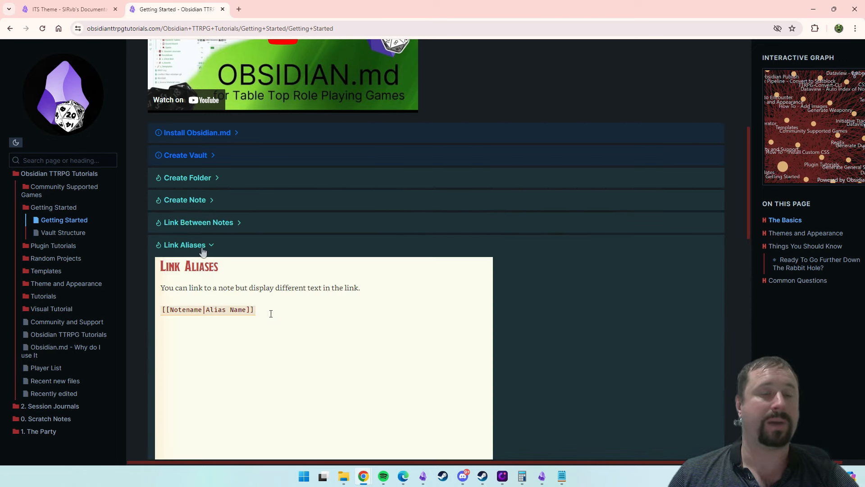
left_click(203, 246)
scroll(400, 265, "up", 10)
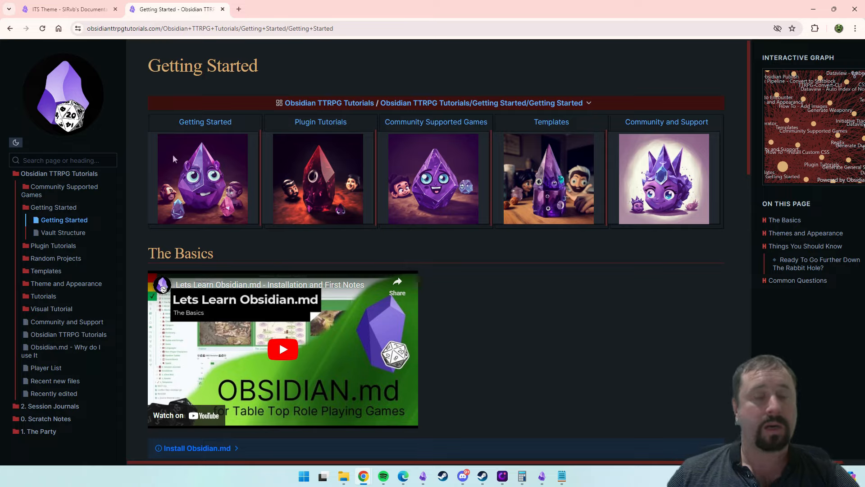
- Open the Plugin Tutorials page and examine its core, generic and TTRPG/Worldbuilder plugin tables
left_click(305, 129)
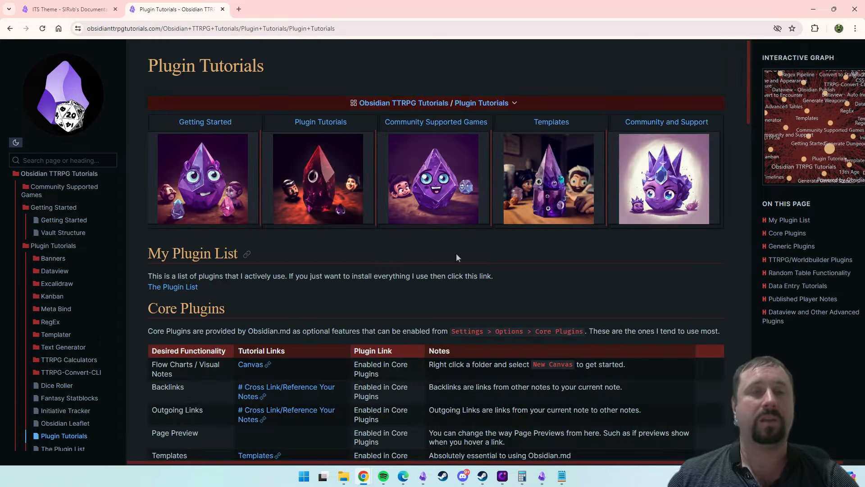
scroll(456, 252, "down", 15)
scroll(460, 250, "down", 2)
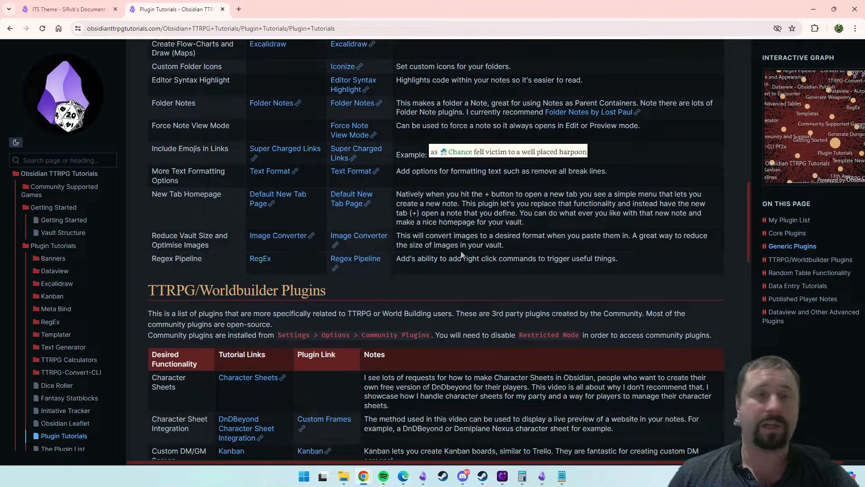
scroll(461, 250, "up", 6)
scroll(460, 250, "down", 6)
scroll(428, 105, "up", 15)
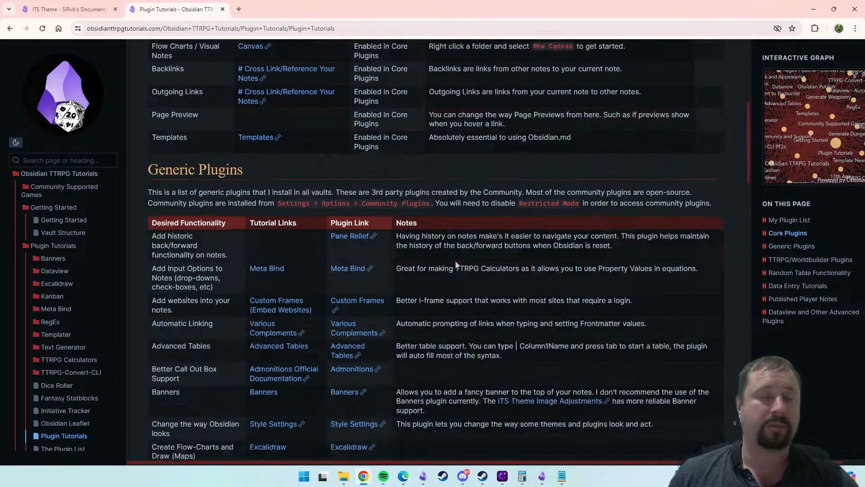
- Open the Community Supported Games page, look over the listed game systems and preview the Dungeons and Dragons 5e entry
left_click(417, 122)
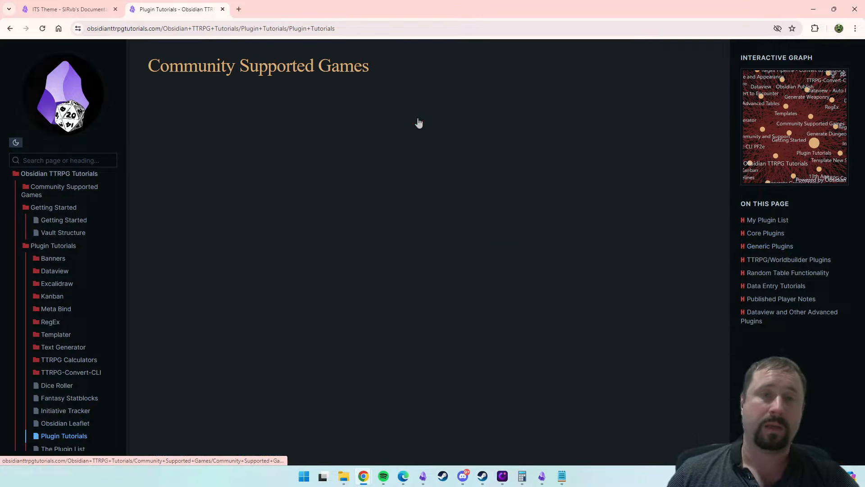
scroll(515, 223, "down", 4)
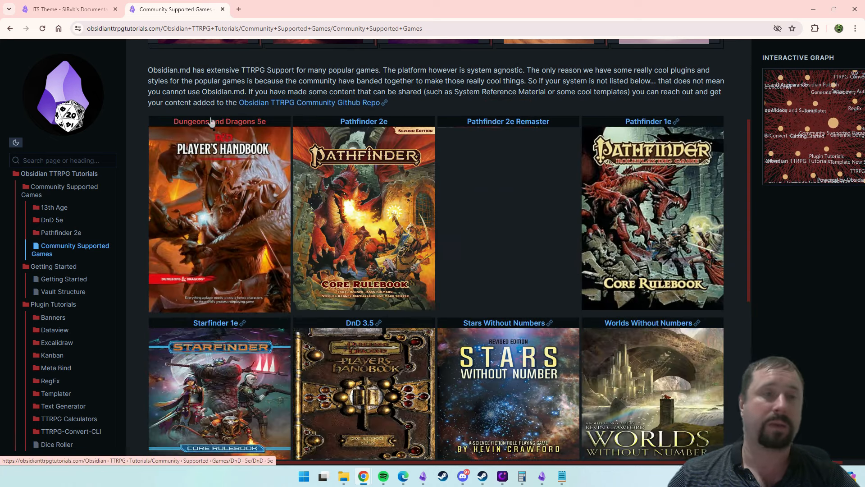
mouse_move(210, 118)
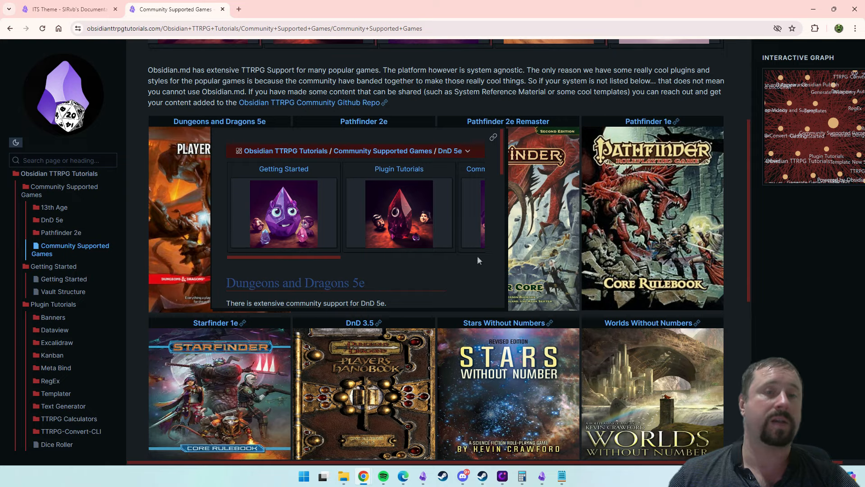
scroll(491, 199, "up", 4)
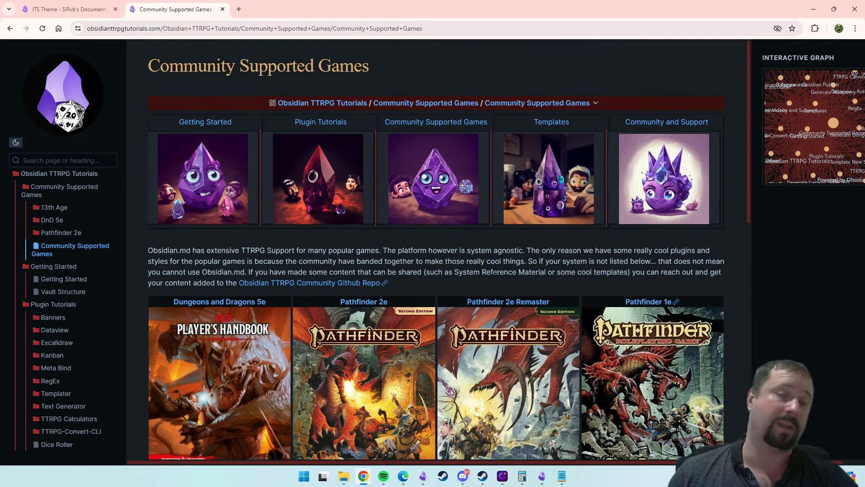
- Open the Community and Support page and examine its introduction and Discord community sections
left_click(648, 122)
scroll(576, 198, "down", 4)
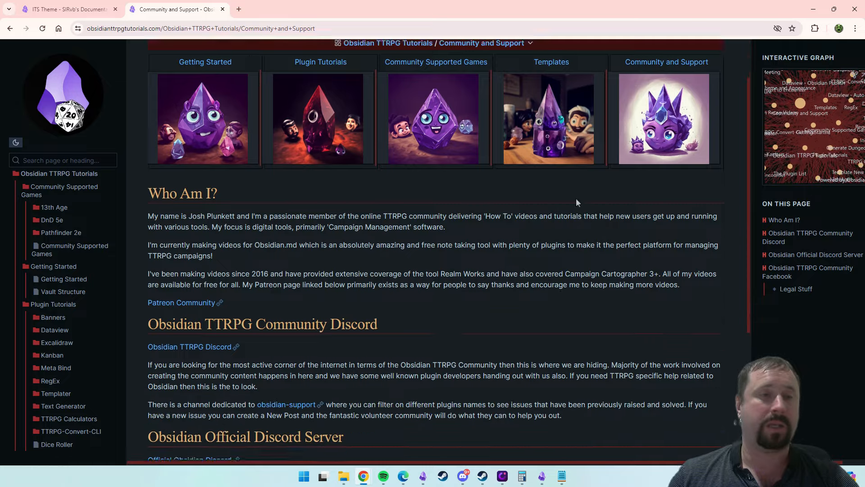